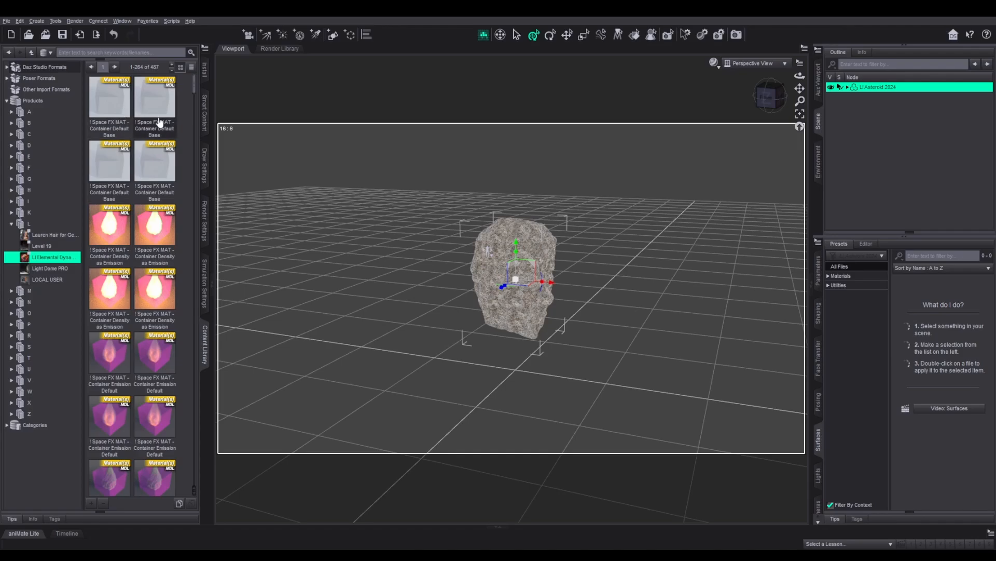
- Apply the LI A2024 - MAT ! Displacement Add Pitted preset to the asteroid
{"action": "scroll", "coordinate": [142, 165], "scroll_direction": "down", "scroll_amount": 2}
{"action": "scroll", "coordinate": [142, 165], "scroll_direction": "up", "scroll_amount": 2}
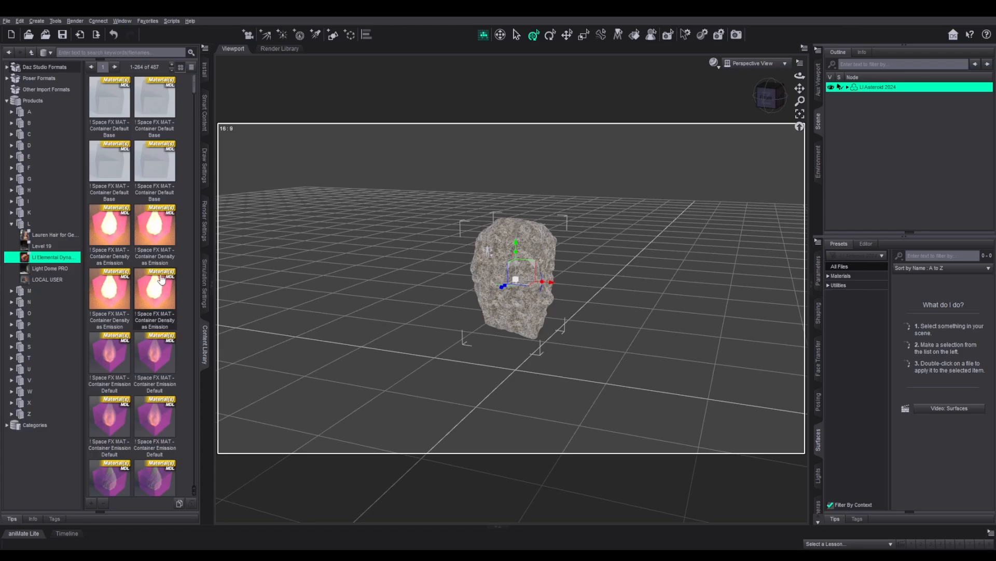
{"action": "scroll", "coordinate": [161, 280], "scroll_direction": "down", "scroll_amount": 4}
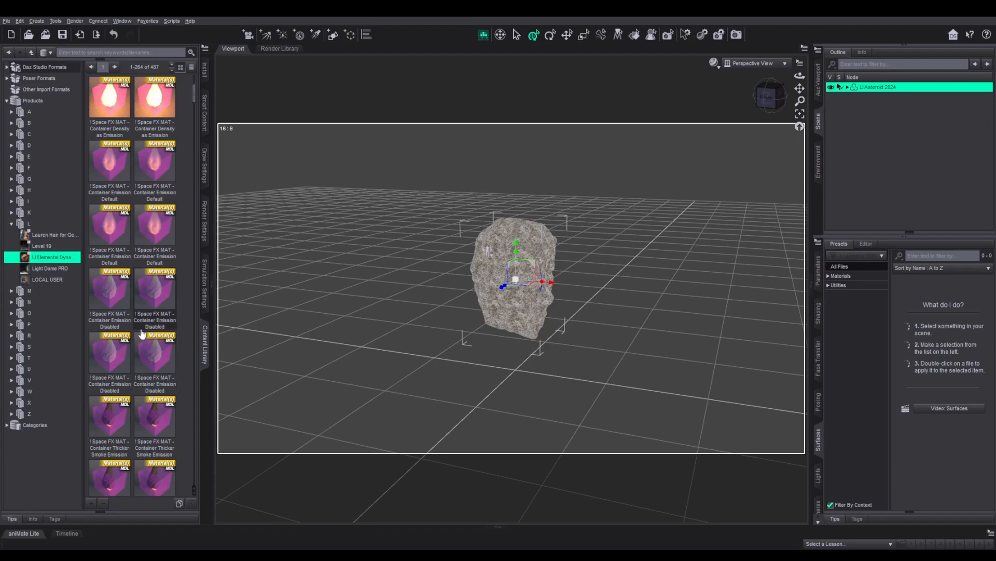
{"action": "scroll", "coordinate": [139, 353], "scroll_direction": "down", "scroll_amount": 3}
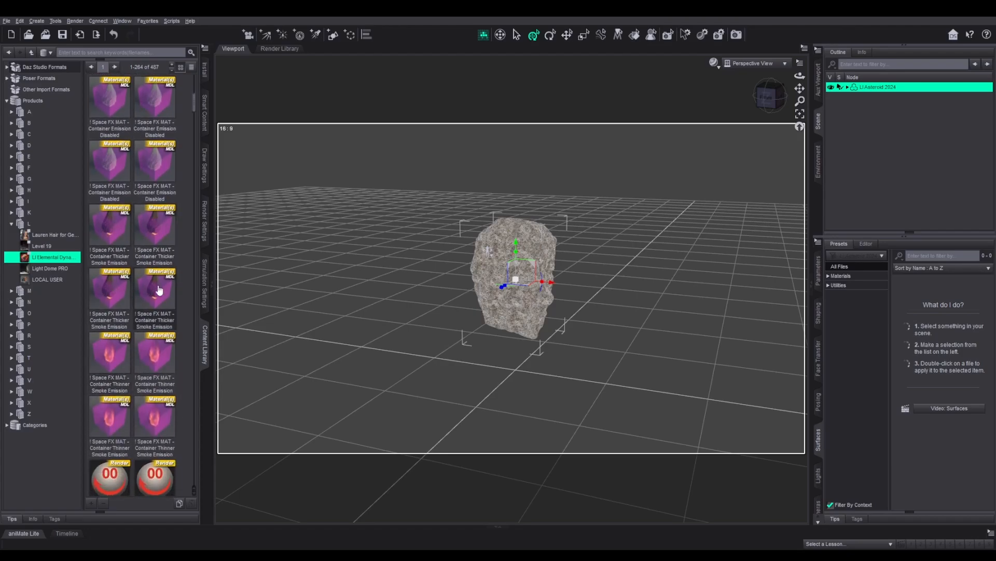
{"action": "scroll", "coordinate": [169, 289], "scroll_direction": "down", "scroll_amount": 3}
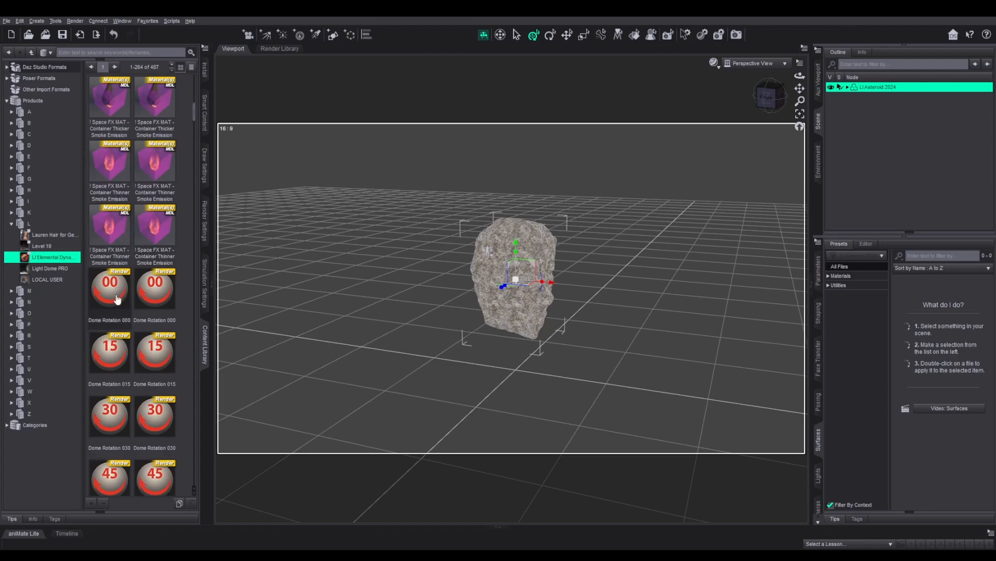
{"action": "scroll", "coordinate": [118, 306], "scroll_direction": "down", "scroll_amount": 3}
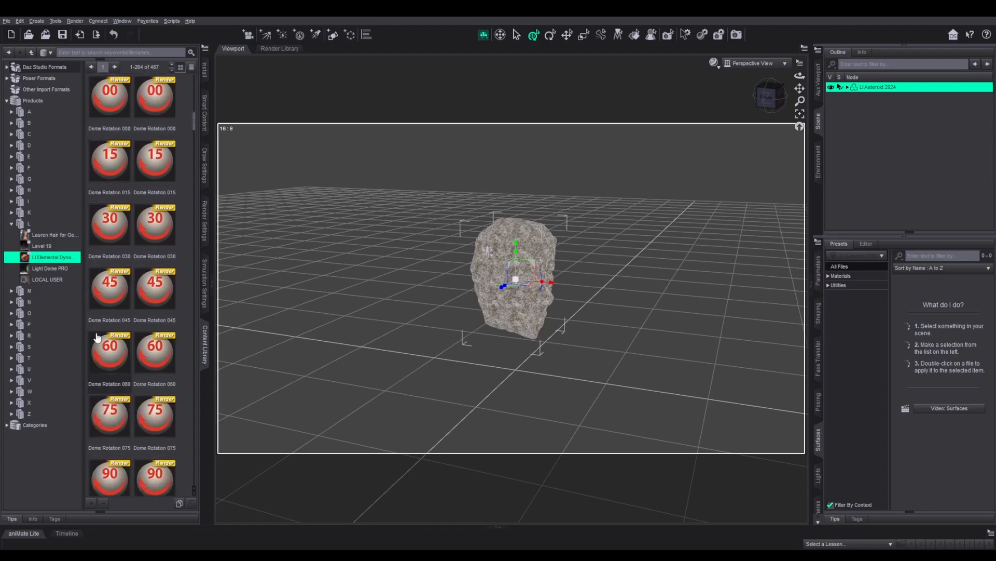
{"action": "scroll", "coordinate": [157, 291], "scroll_direction": "down", "scroll_amount": 6}
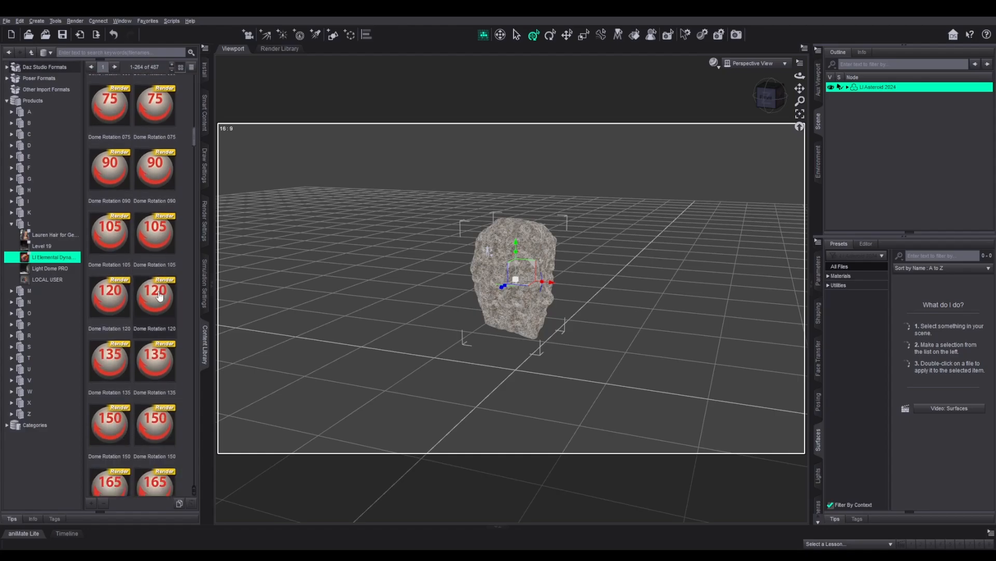
{"action": "scroll", "coordinate": [159, 296], "scroll_direction": "down", "scroll_amount": 12}
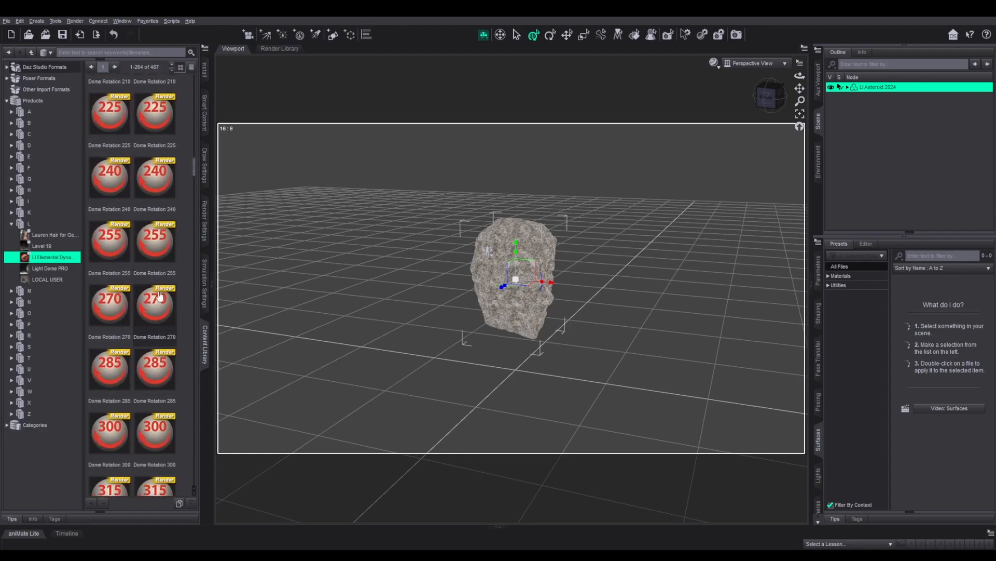
{"action": "scroll", "coordinate": [159, 296], "scroll_direction": "down", "scroll_amount": 6}
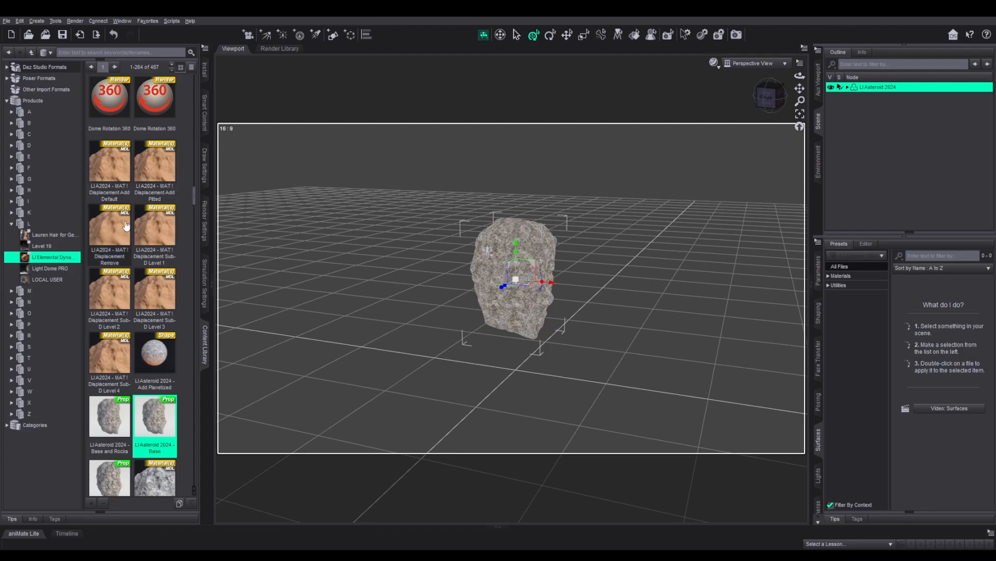
{"action": "double_click", "coordinate": [164, 167]}
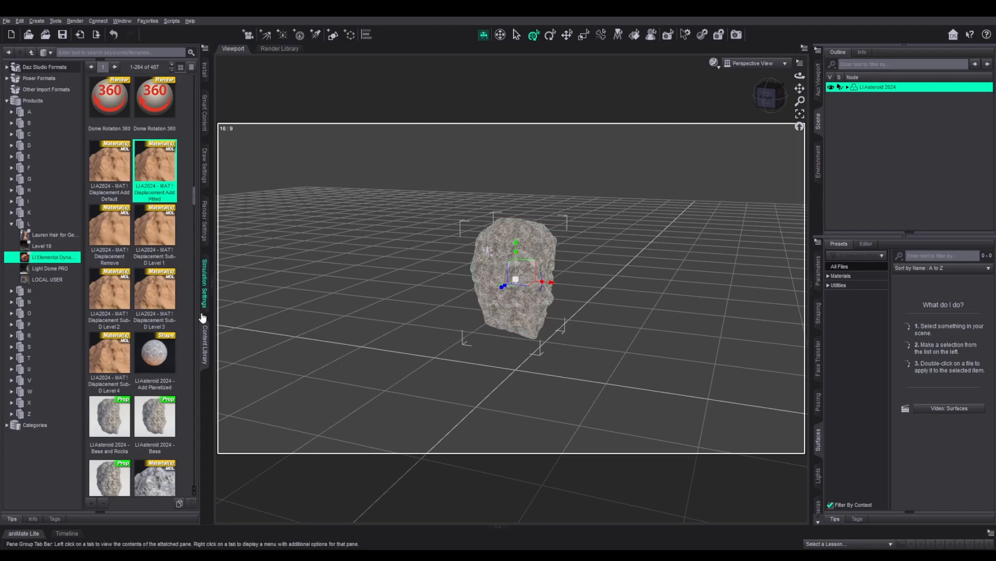
- Try the LI Asteroid 2024 Combo - MAT Golden material on the asteroid, and undo it
{"action": "scroll", "coordinate": [119, 340], "scroll_direction": "down", "scroll_amount": 6}
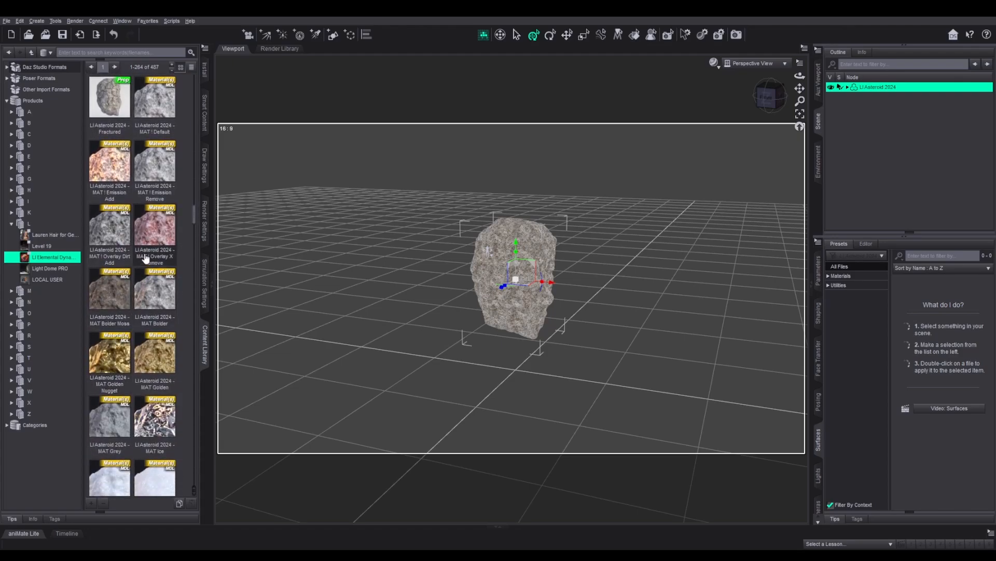
{"action": "left_click", "coordinate": [149, 231]}
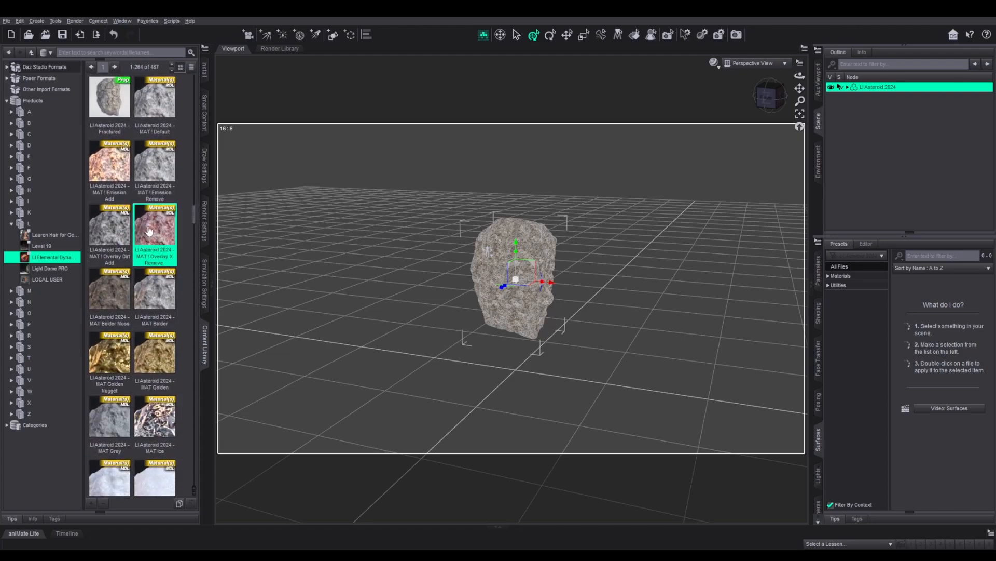
{"action": "scroll", "coordinate": [154, 287], "scroll_direction": "down", "scroll_amount": 6}
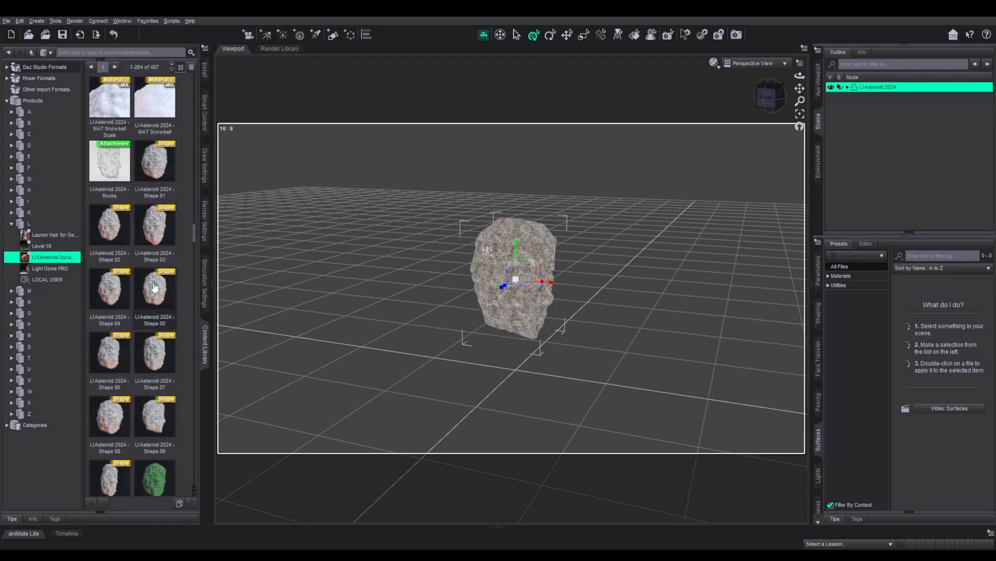
{"action": "scroll", "coordinate": [154, 287], "scroll_direction": "down", "scroll_amount": 6}
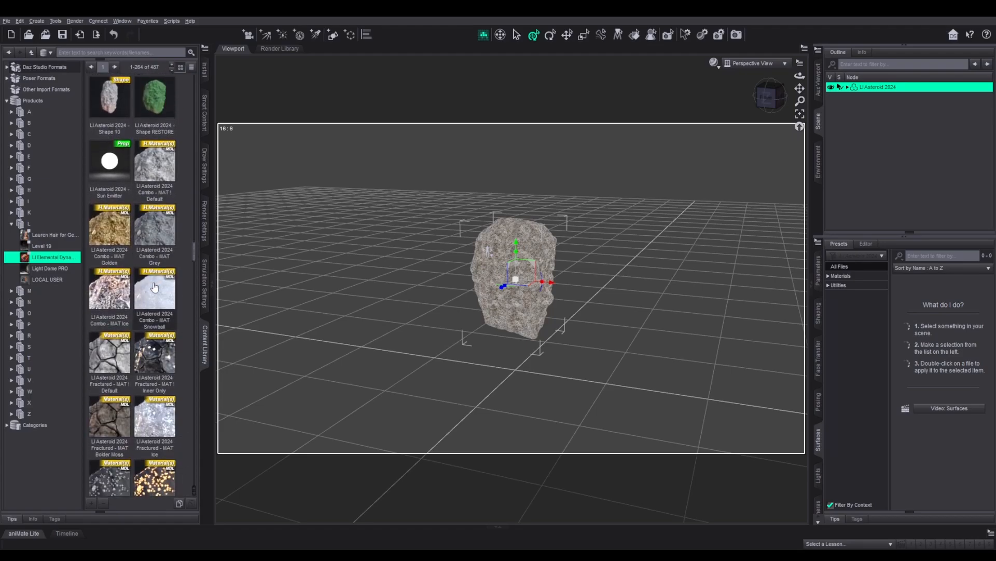
{"action": "left_click", "coordinate": [109, 235]}
{"action": "double_click", "coordinate": [108, 234]}
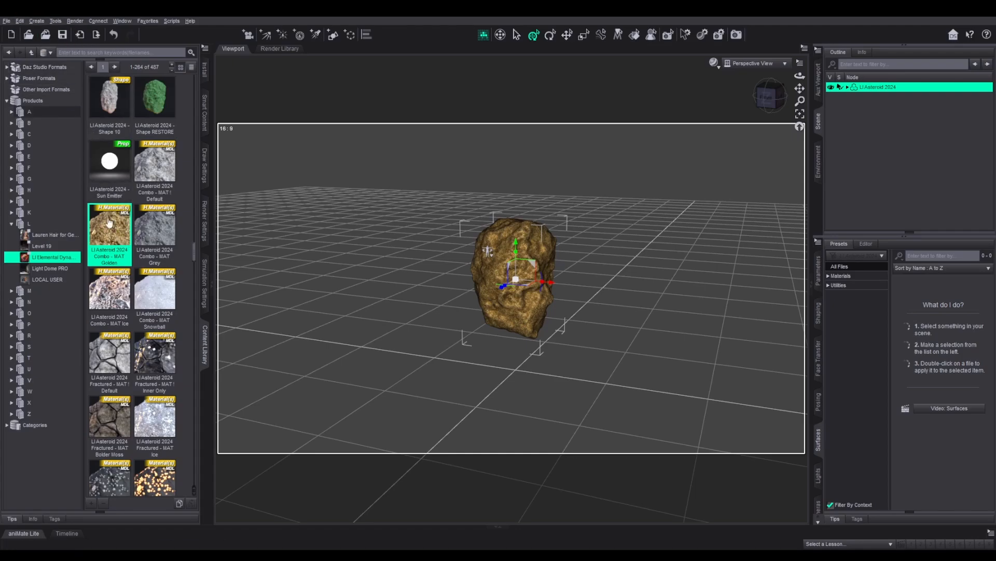
{"action": "key", "text": "ctrl+z"}
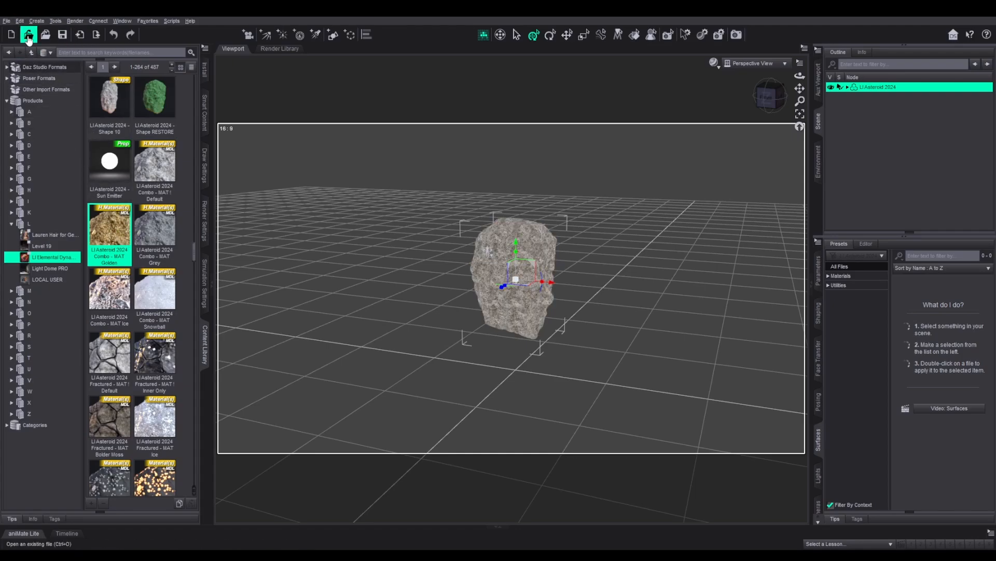
- Browse the product's HDRI, starfield, scene and smoke volume color presets through to the FX gizmo props
{"action": "scroll", "coordinate": [128, 270], "scroll_direction": "down", "scroll_amount": 10}
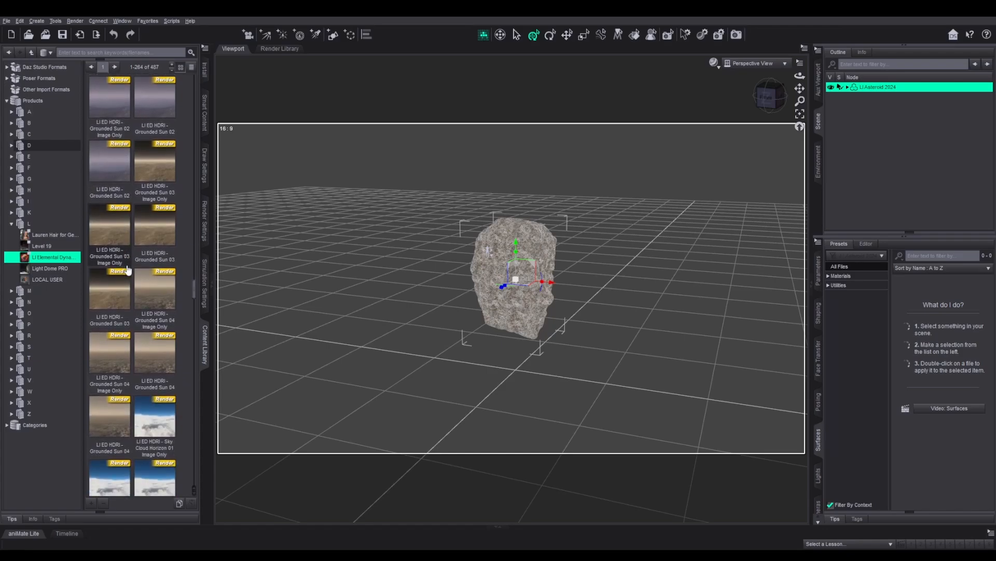
{"action": "scroll", "coordinate": [130, 280], "scroll_direction": "down", "scroll_amount": 3}
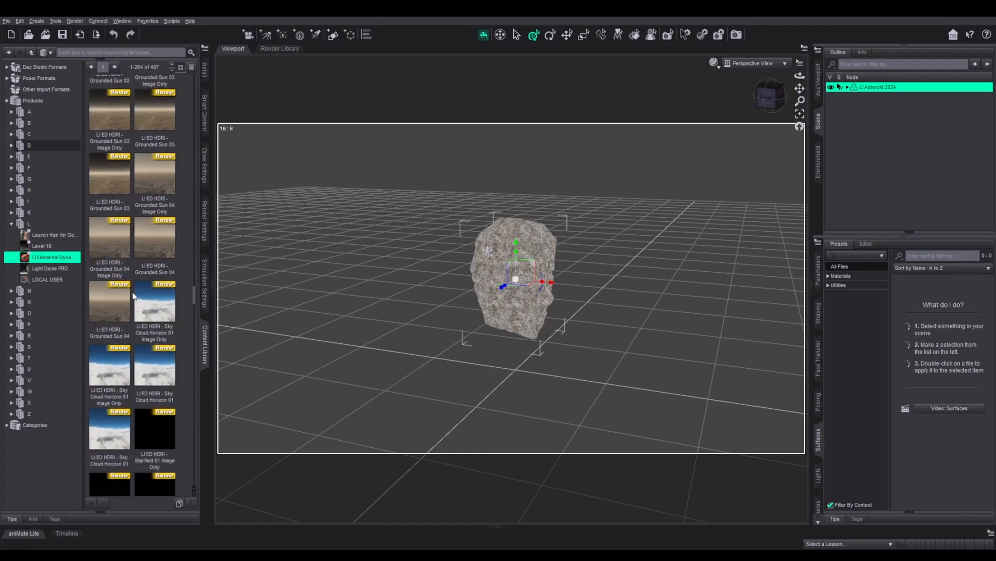
{"action": "scroll", "coordinate": [137, 296], "scroll_direction": "down", "scroll_amount": 9}
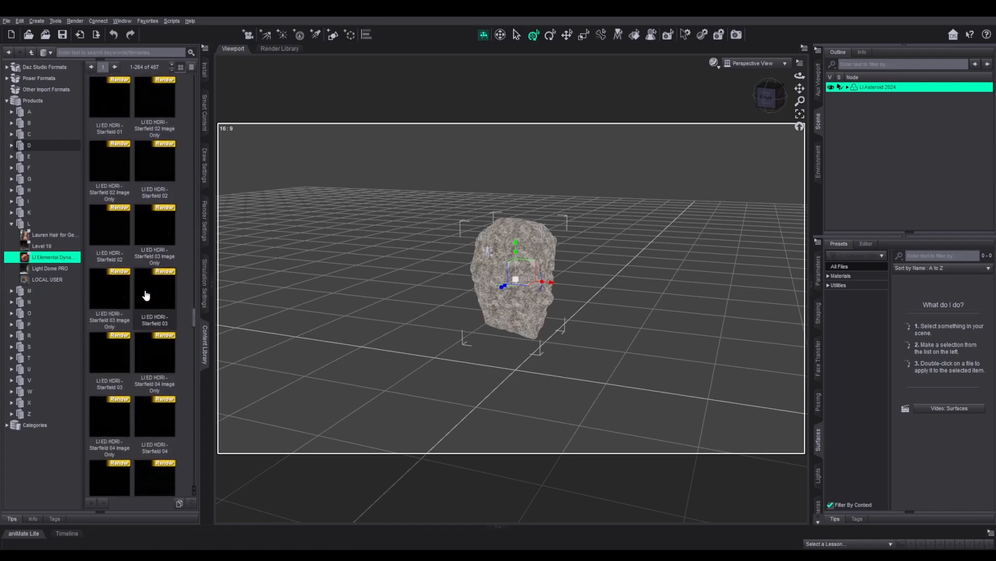
{"action": "scroll", "coordinate": [144, 291], "scroll_direction": "down", "scroll_amount": 6}
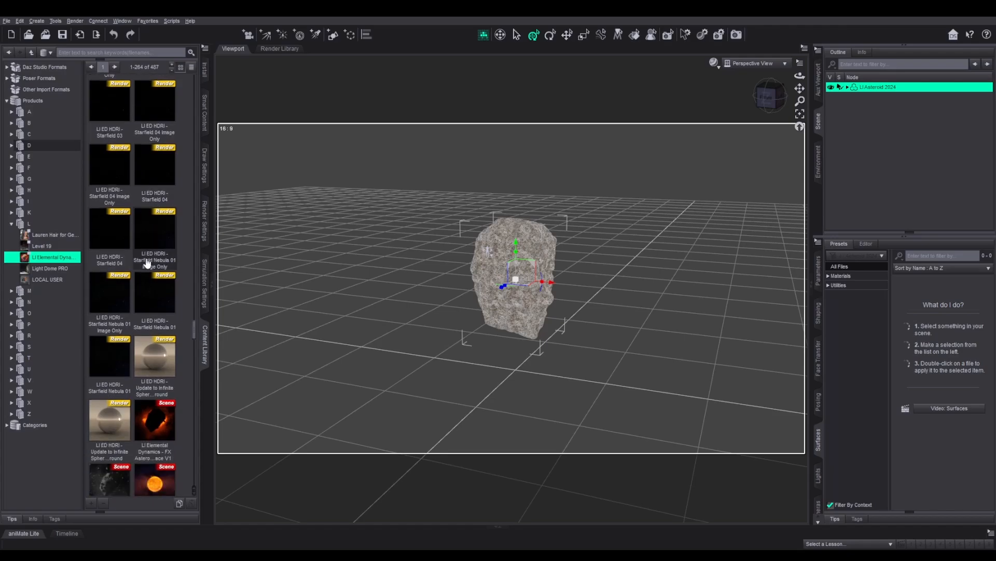
{"action": "scroll", "coordinate": [147, 263], "scroll_direction": "down", "scroll_amount": 3}
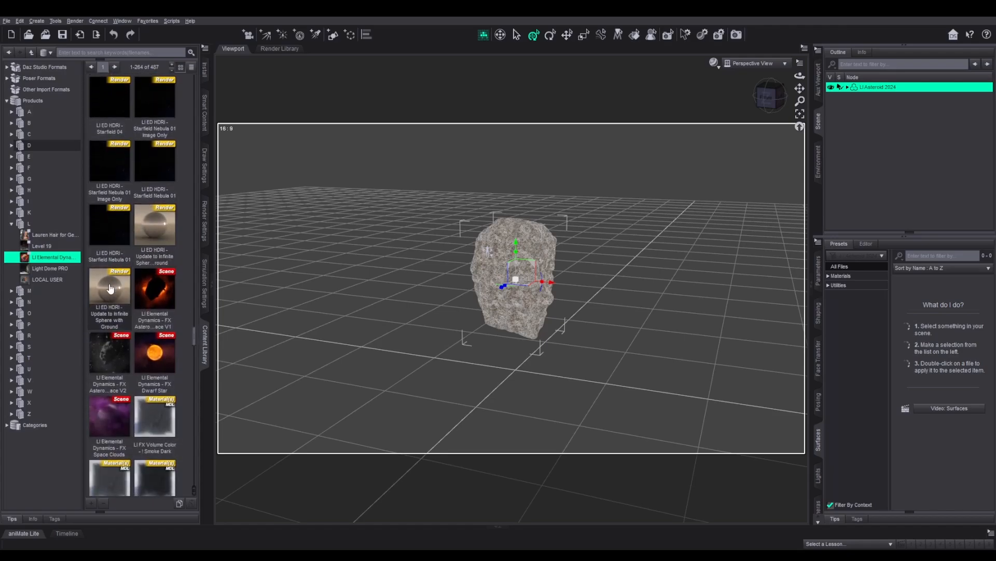
{"action": "scroll", "coordinate": [111, 287], "scroll_direction": "down", "scroll_amount": 3}
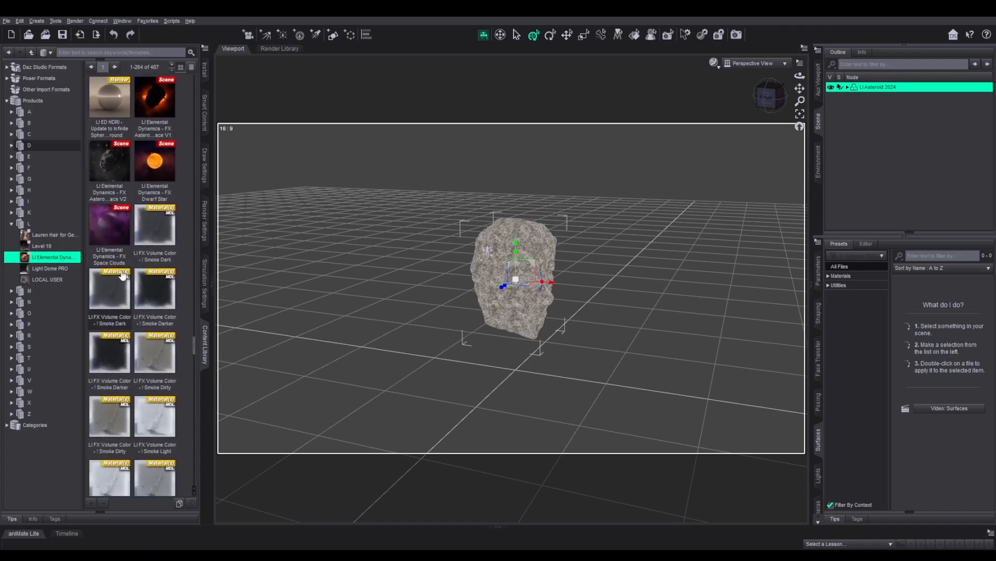
{"action": "scroll", "coordinate": [125, 275], "scroll_direction": "down", "scroll_amount": 3}
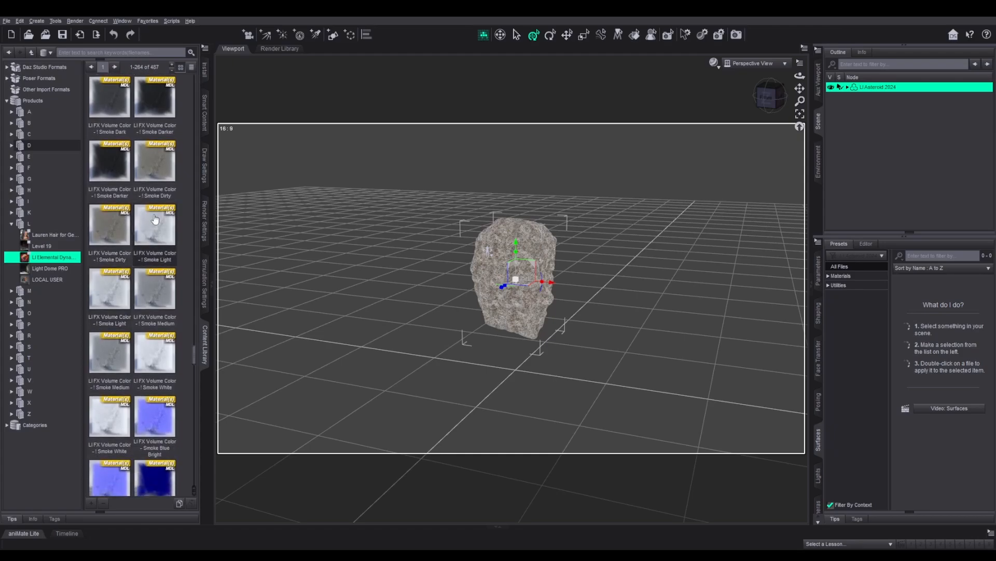
{"action": "scroll", "coordinate": [116, 404], "scroll_direction": "down", "scroll_amount": 5}
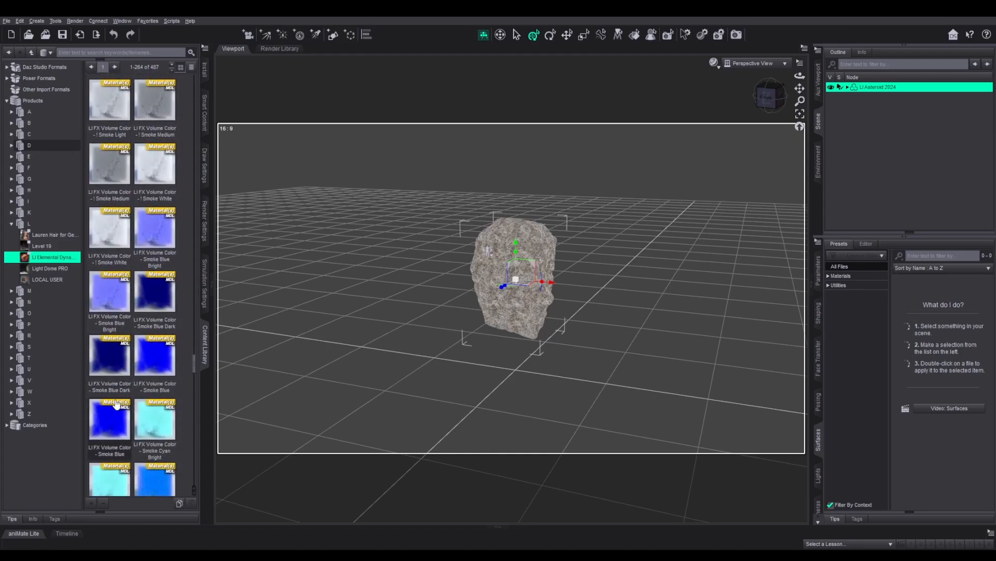
{"action": "scroll", "coordinate": [127, 374], "scroll_direction": "down", "scroll_amount": 7}
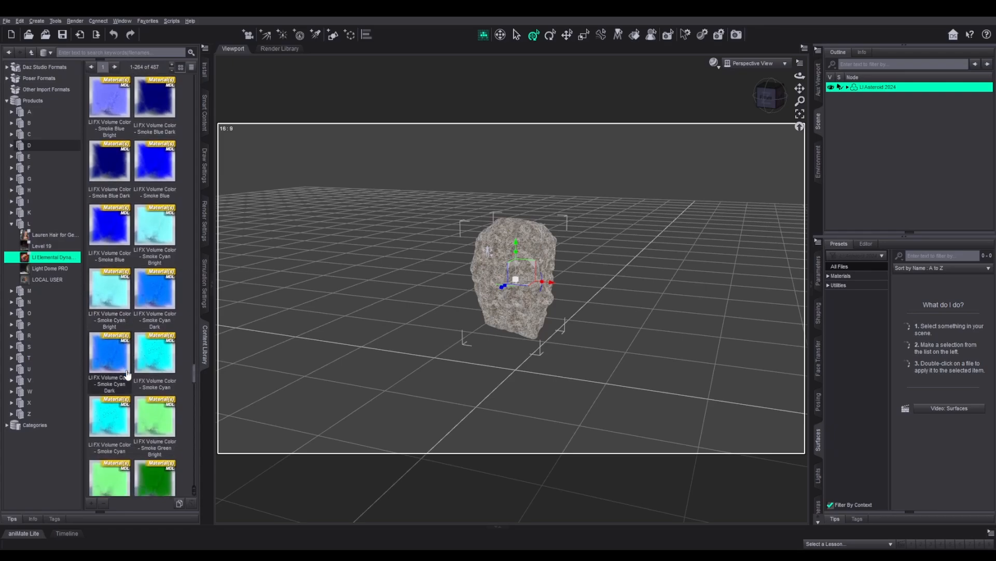
{"action": "scroll", "coordinate": [127, 374], "scroll_direction": "down", "scroll_amount": 8}
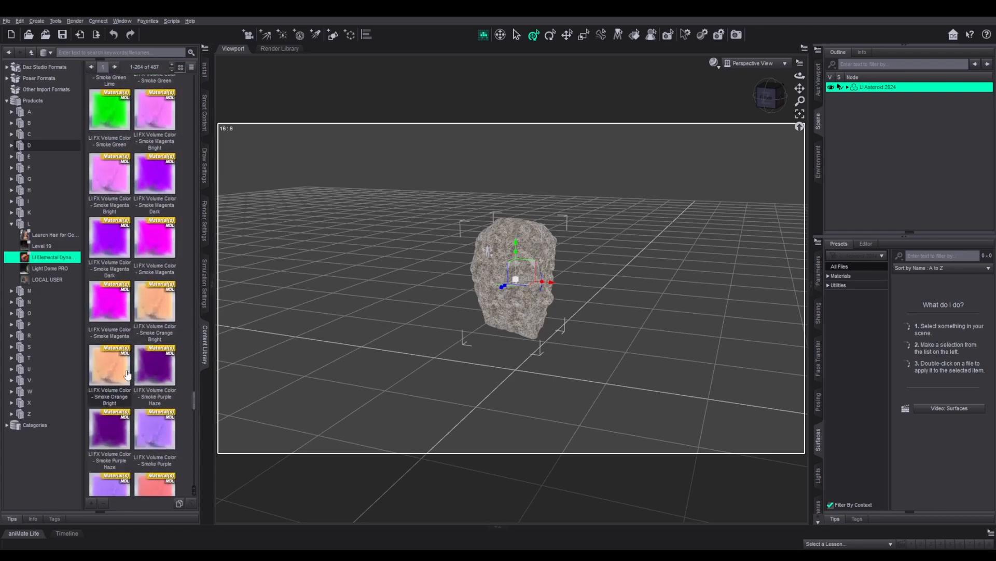
{"action": "scroll", "coordinate": [127, 373], "scroll_direction": "down", "scroll_amount": 1}
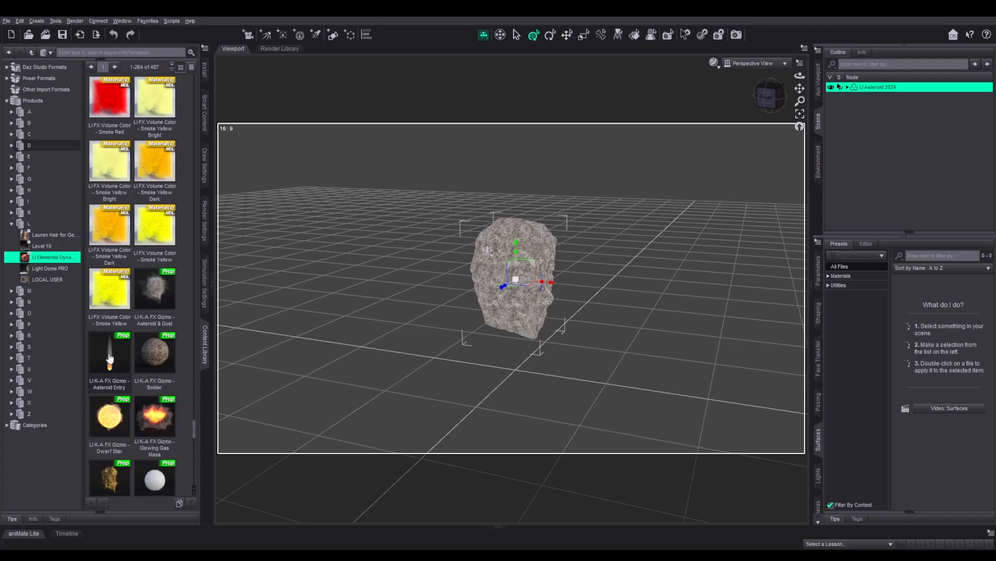
- Move the asteroid's Centre of Gravity node in the negative X direction, away from the scene's centre
{"action": "left_click", "coordinate": [885, 165]}
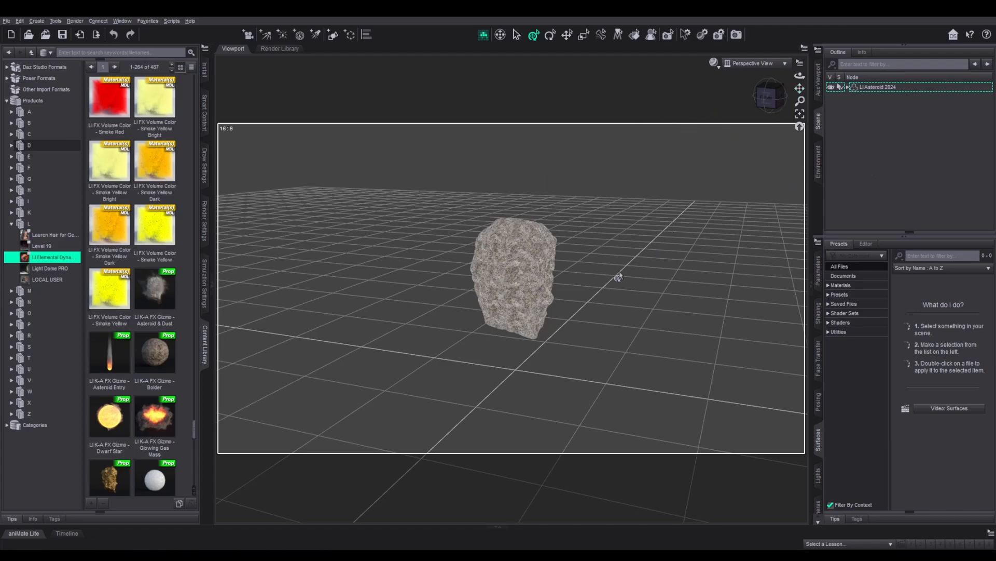
{"action": "left_click", "coordinate": [511, 280]}
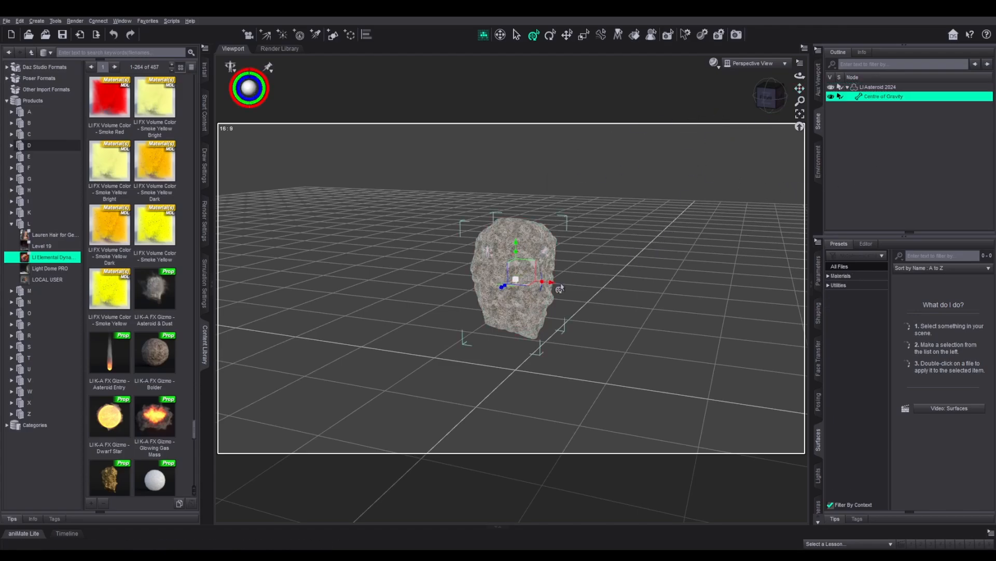
{"action": "left_click_drag", "start_coordinate": [552, 286], "coordinate": [406, 281]}
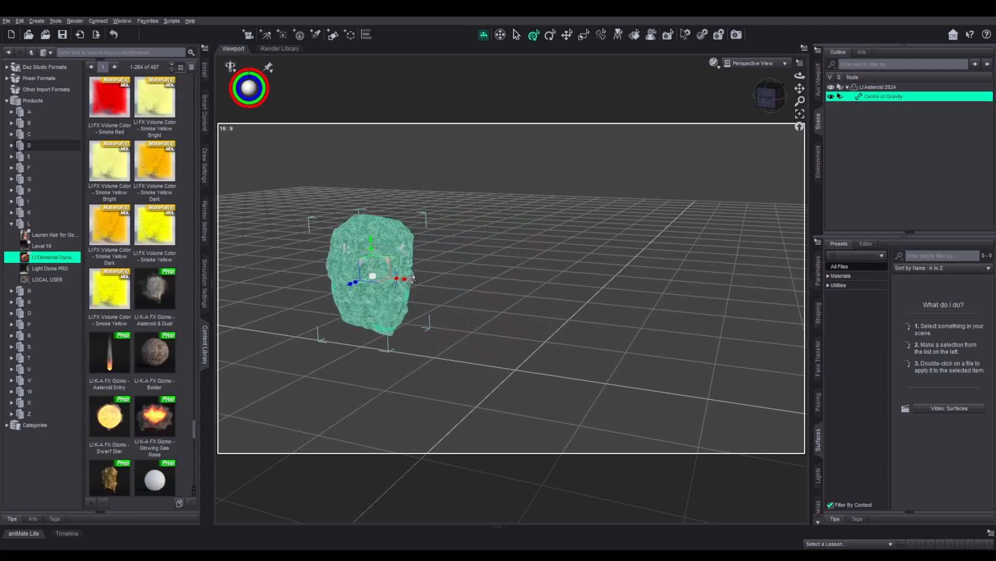
- Load the LI K-A FX Gizmo - Asteroid Entry prop with nothing selected in the scene
{"action": "left_click", "coordinate": [870, 135]}
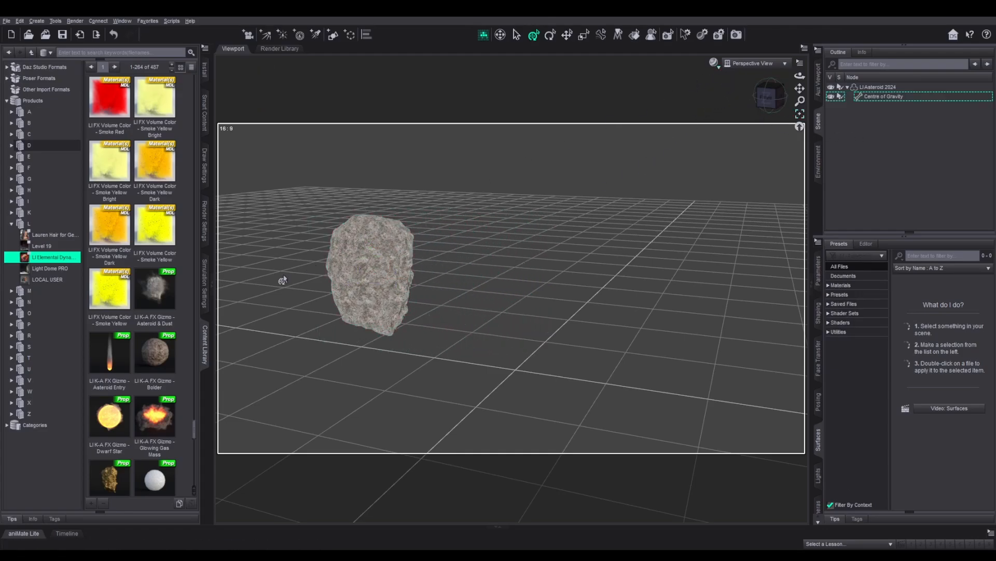
{"action": "left_click", "coordinate": [113, 347]}
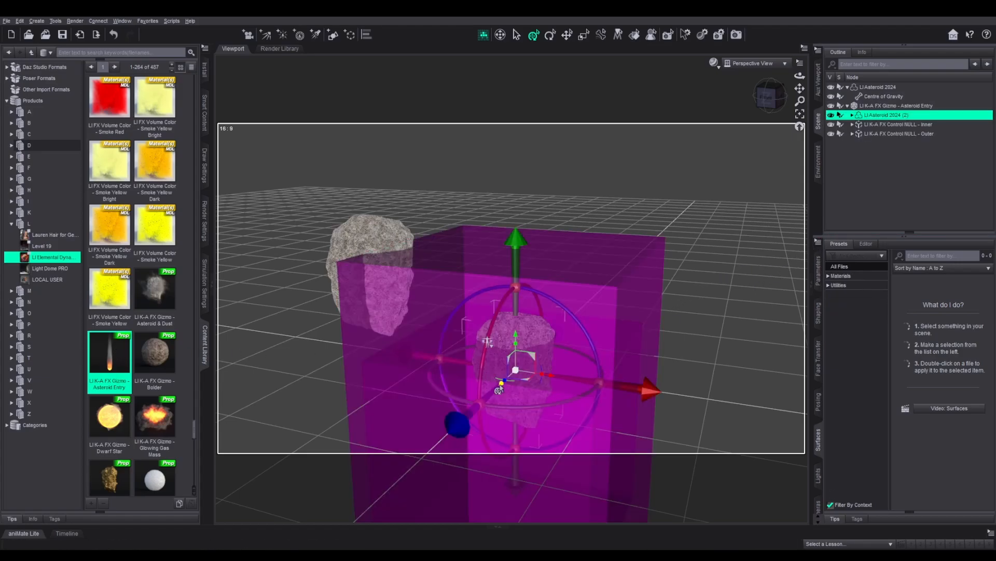
- Try moving only the gizmo's LI Asteroid 2024 (2) backward along the Z axis, and undo the move
{"action": "left_click_drag", "start_coordinate": [499, 388], "coordinate": [574, 320]}
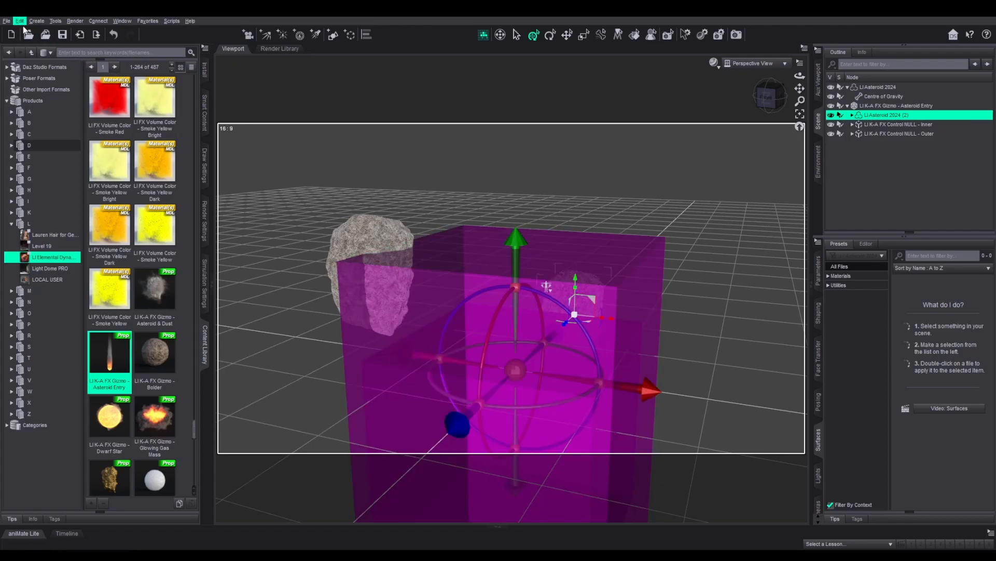
{"action": "key", "text": "ctrl+z"}
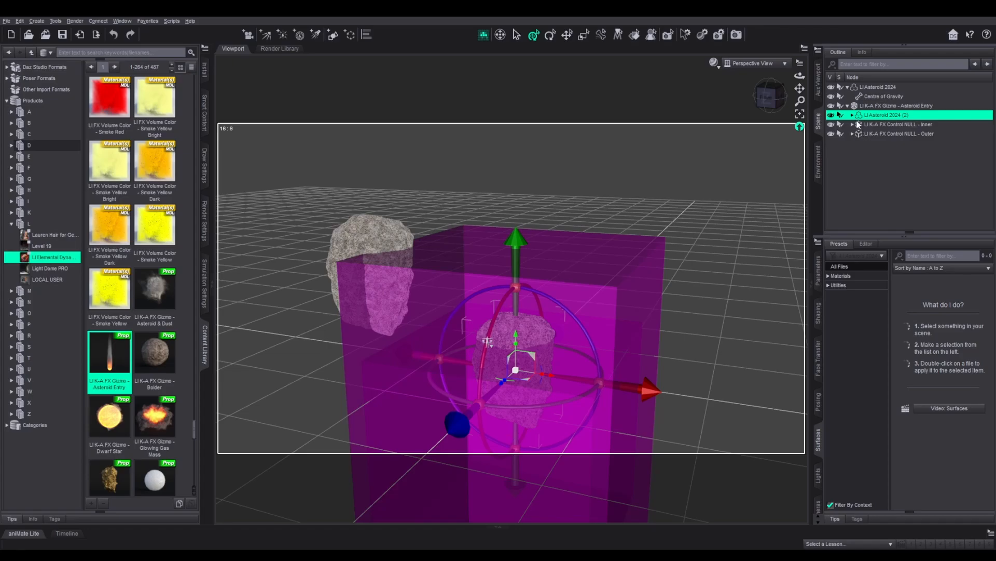
- Move the gizmo's asteroid together with its Inner and Outer Control NULLs backward along the Z axis
{"action": "left_click", "coordinate": [890, 127], "text": "ctrl"}
{"action": "left_click", "coordinate": [892, 133], "text": "ctrl"}
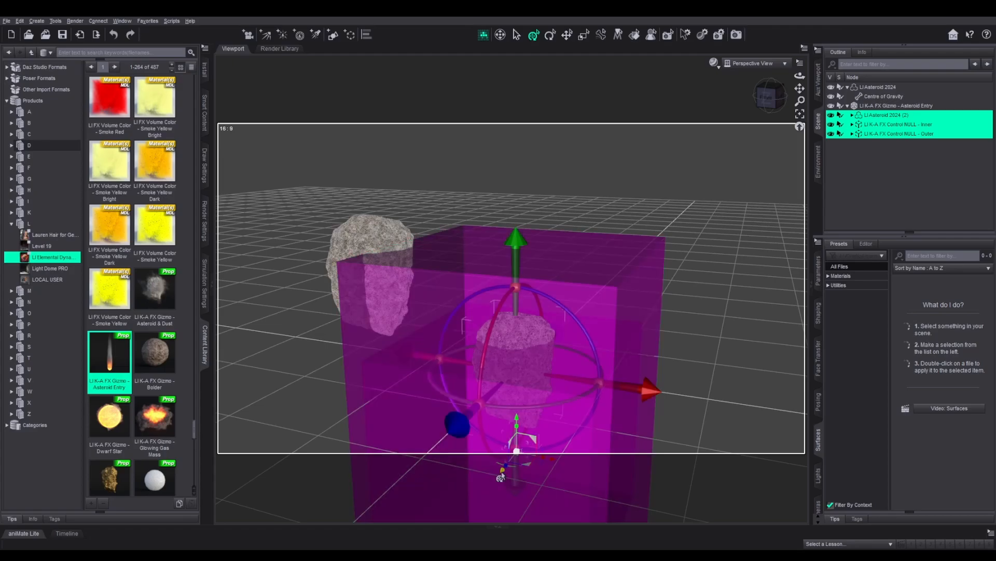
{"action": "left_click_drag", "start_coordinate": [501, 476], "coordinate": [552, 414]}
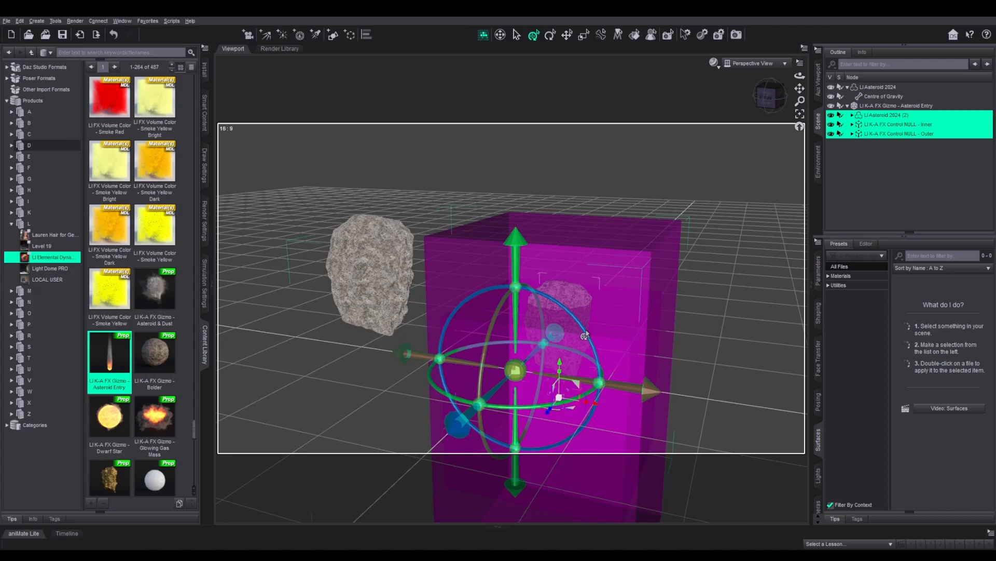
- Undo the move of the gizmo's asteroid and Control NULLs, and also undo the loading of the Asteroid Entry gizmo
{"action": "left_click", "coordinate": [20, 22]}
{"action": "left_click", "coordinate": [28, 31]}
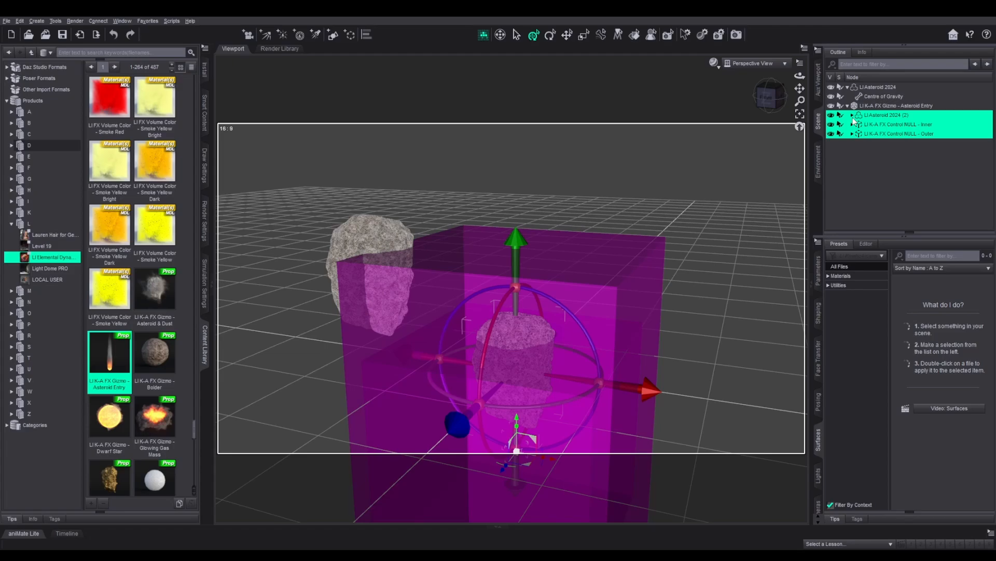
{"action": "left_click", "coordinate": [879, 175]}
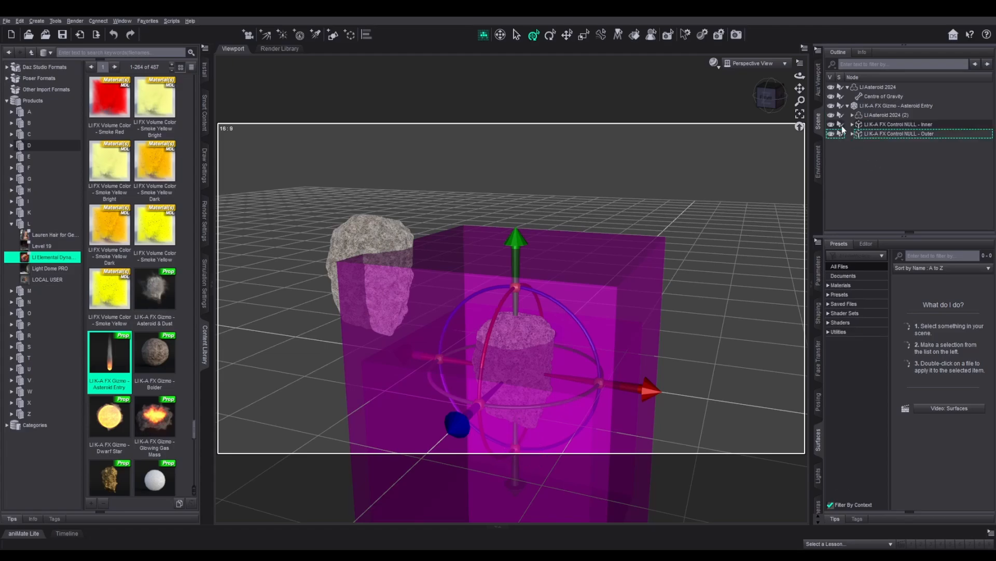
{"action": "left_click", "coordinate": [25, 30]}
- Move the asteroid's Centre of Gravity node along the positive X axis back to the scene's centre, and clear the selection
{"action": "left_click", "coordinate": [382, 261]}
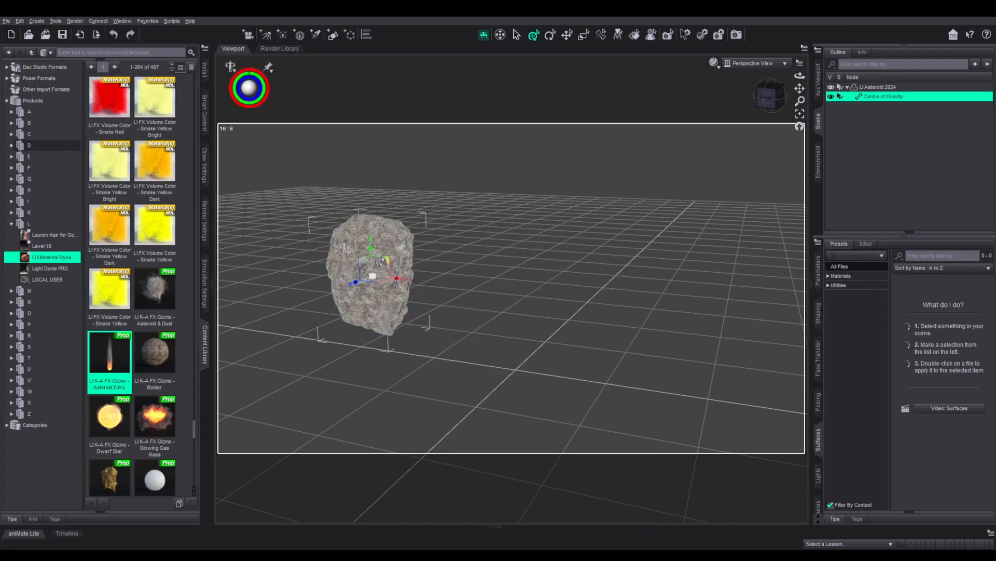
{"action": "left_click_drag", "start_coordinate": [406, 283], "coordinate": [542, 291]}
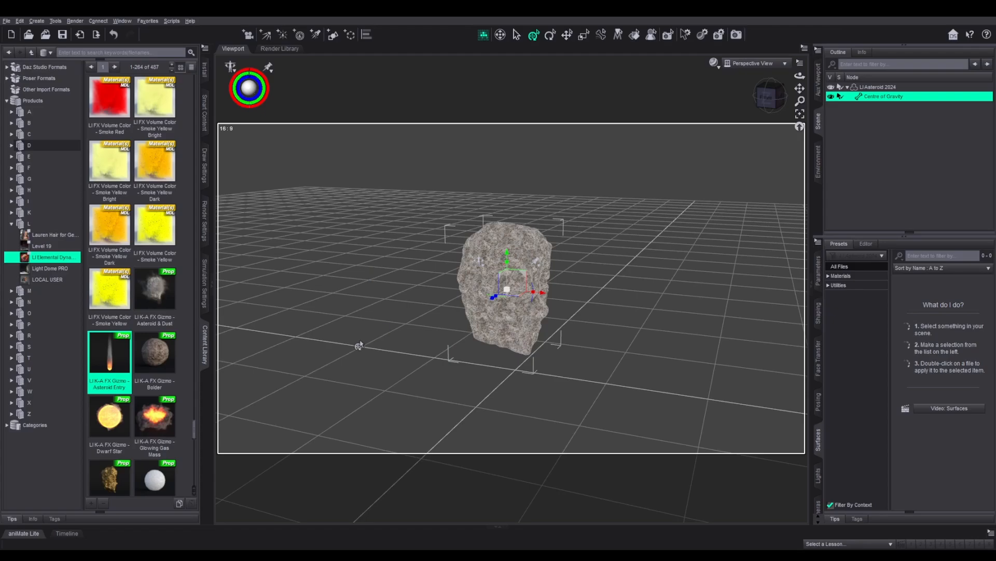
{"action": "left_click", "coordinate": [863, 180]}
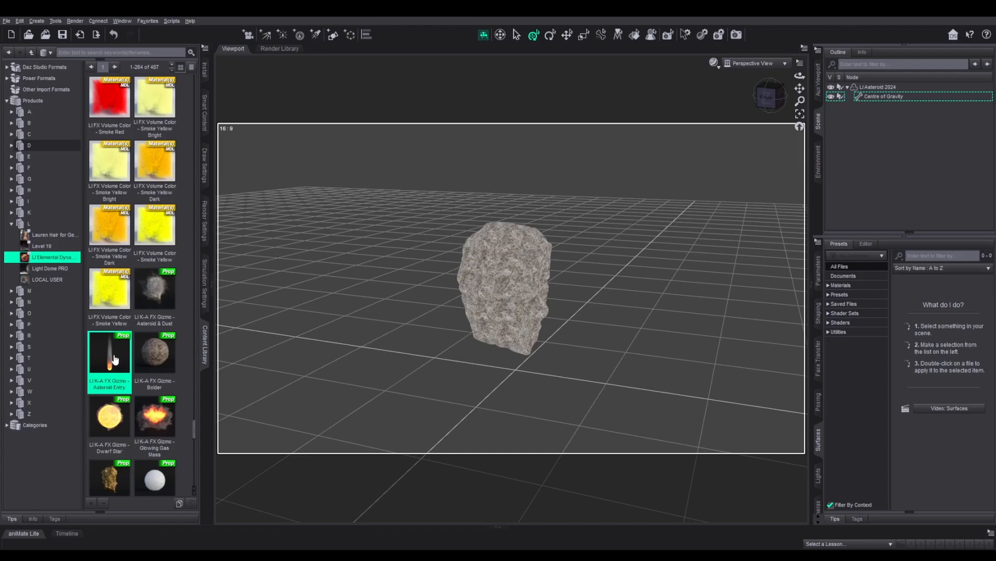
- Load the LI KineticArcana - FX Centre Mass prop onto the LI Asteroid 2024 with the asteroid selected in the scene
{"action": "scroll", "coordinate": [115, 359], "scroll_direction": "up", "scroll_amount": 15}
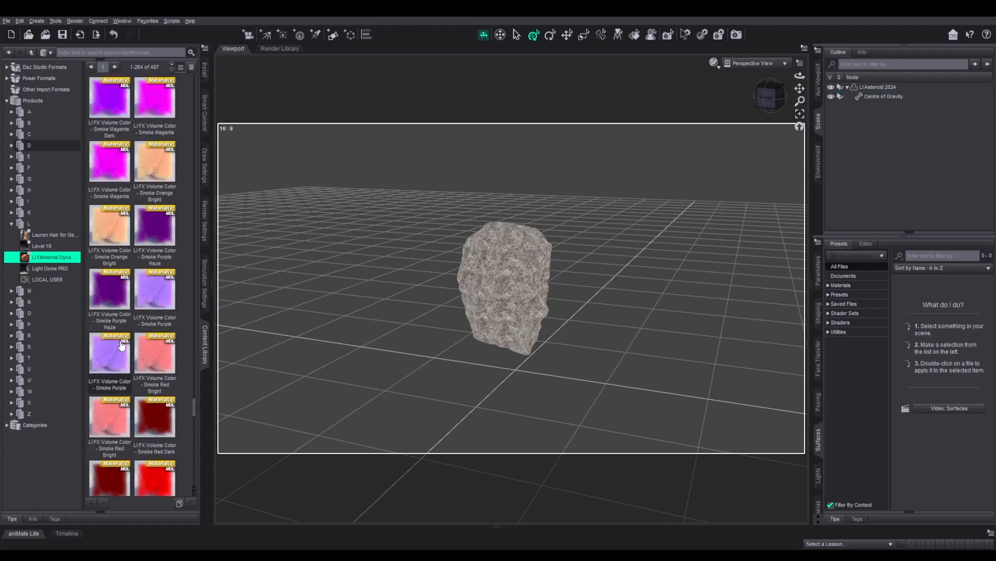
{"action": "scroll", "coordinate": [137, 309], "scroll_direction": "up", "scroll_amount": 15}
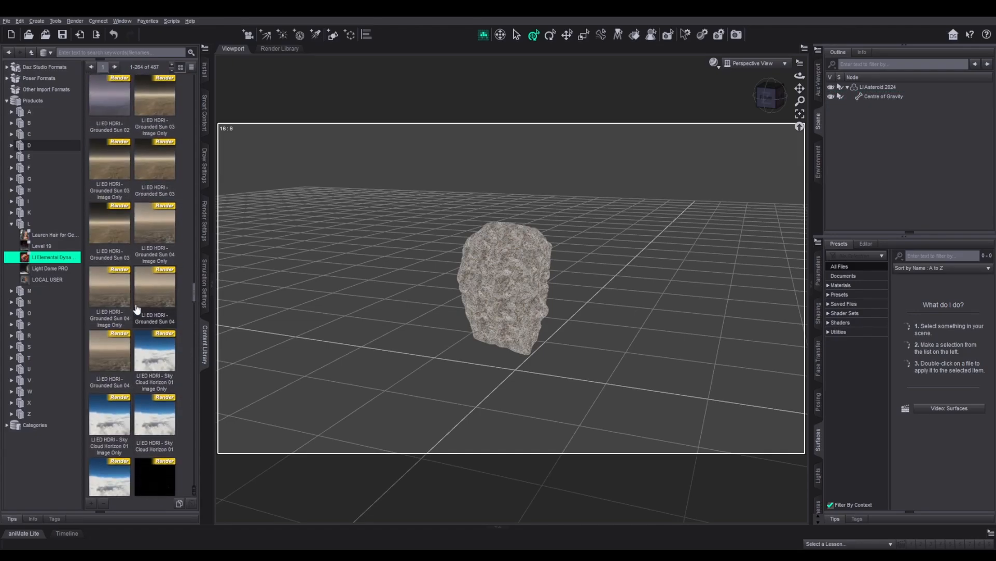
{"action": "scroll", "coordinate": [137, 309], "scroll_direction": "up", "scroll_amount": 15}
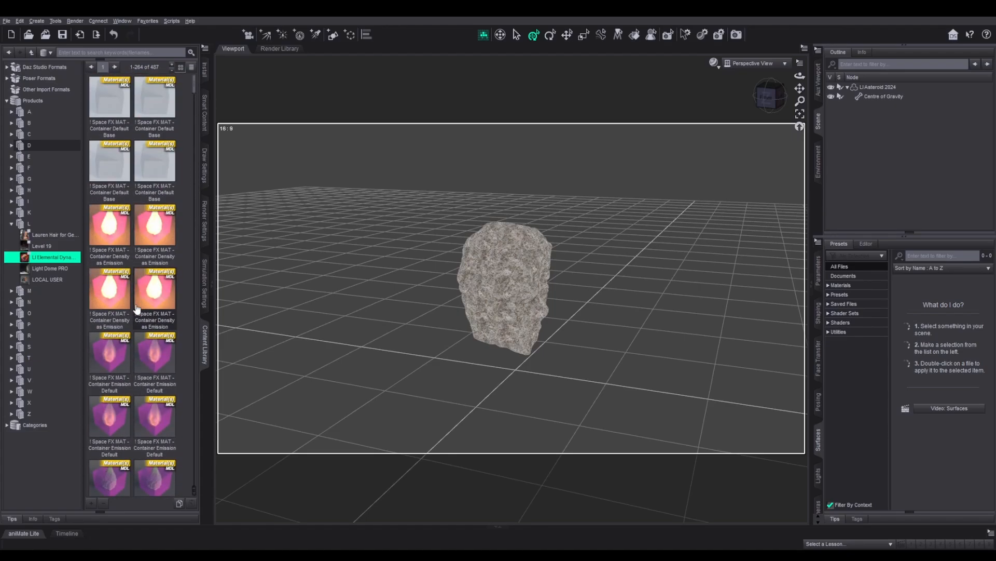
{"action": "scroll", "coordinate": [136, 309], "scroll_direction": "down", "scroll_amount": 3}
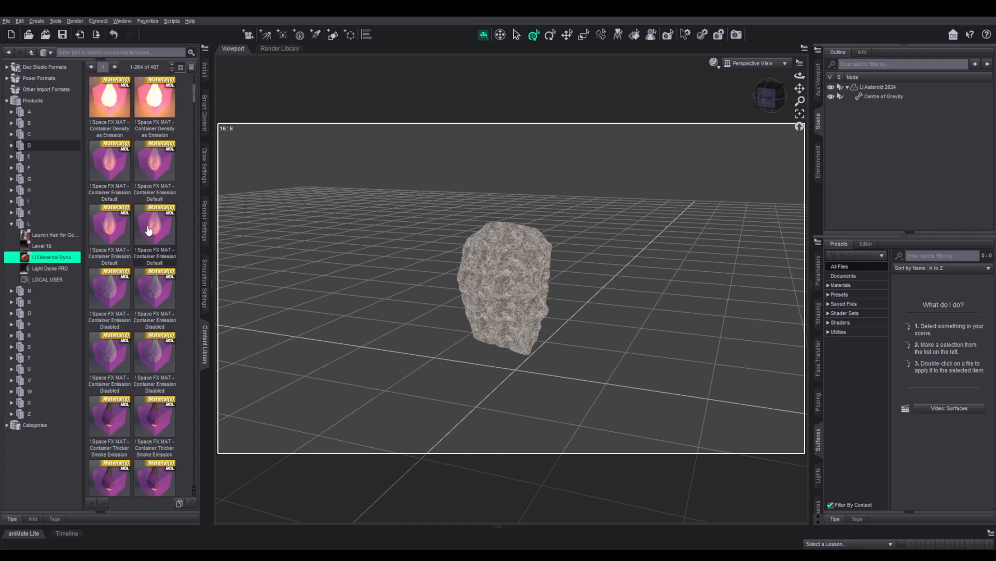
{"action": "scroll", "coordinate": [145, 251], "scroll_direction": "down", "scroll_amount": 3}
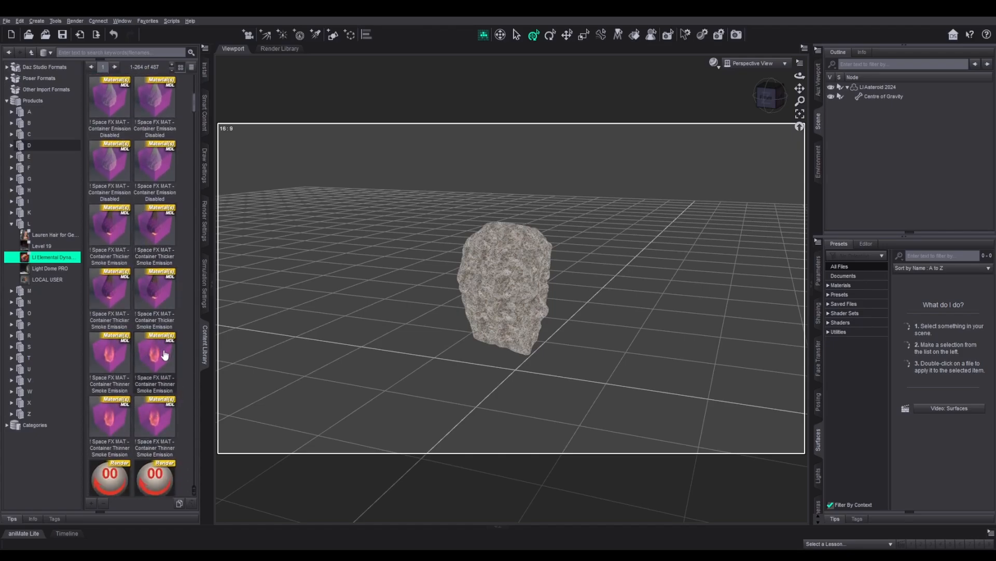
{"action": "scroll", "coordinate": [156, 353], "scroll_direction": "down", "scroll_amount": 20}
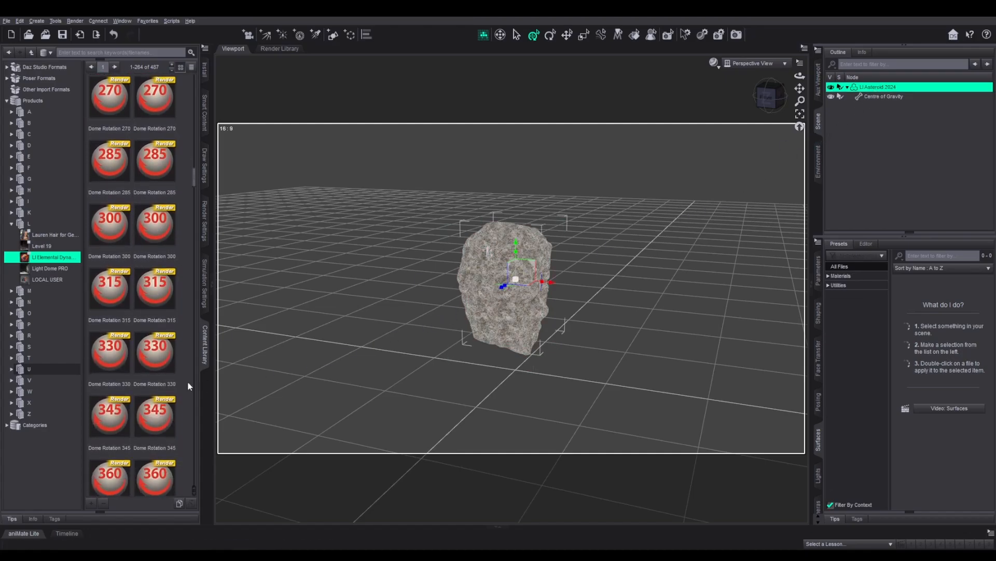
{"action": "scroll", "coordinate": [143, 388], "scroll_direction": "down", "scroll_amount": 15}
{"action": "scroll", "coordinate": [142, 387], "scroll_direction": "down", "scroll_amount": 20}
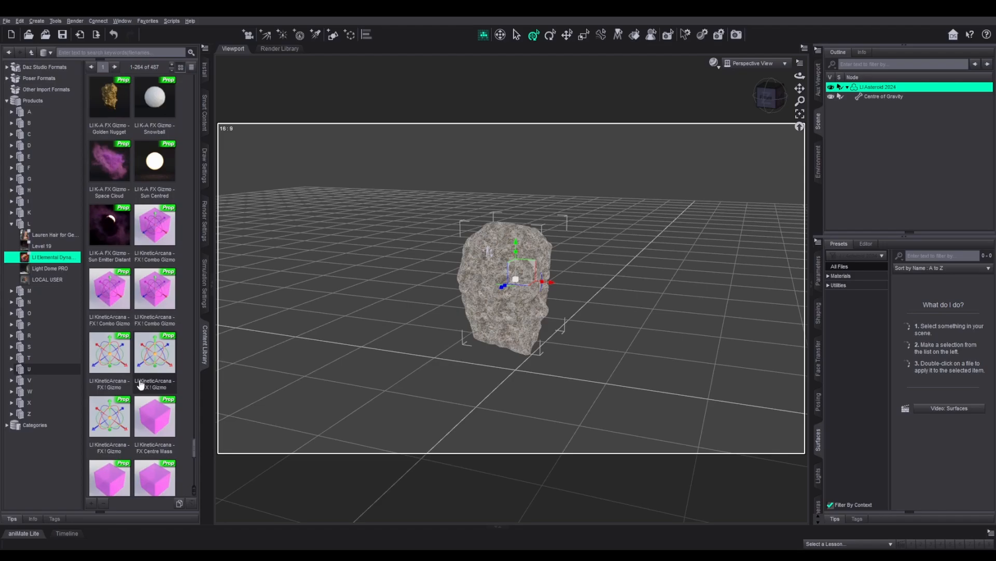
{"action": "scroll", "coordinate": [140, 387], "scroll_direction": "down", "scroll_amount": 2}
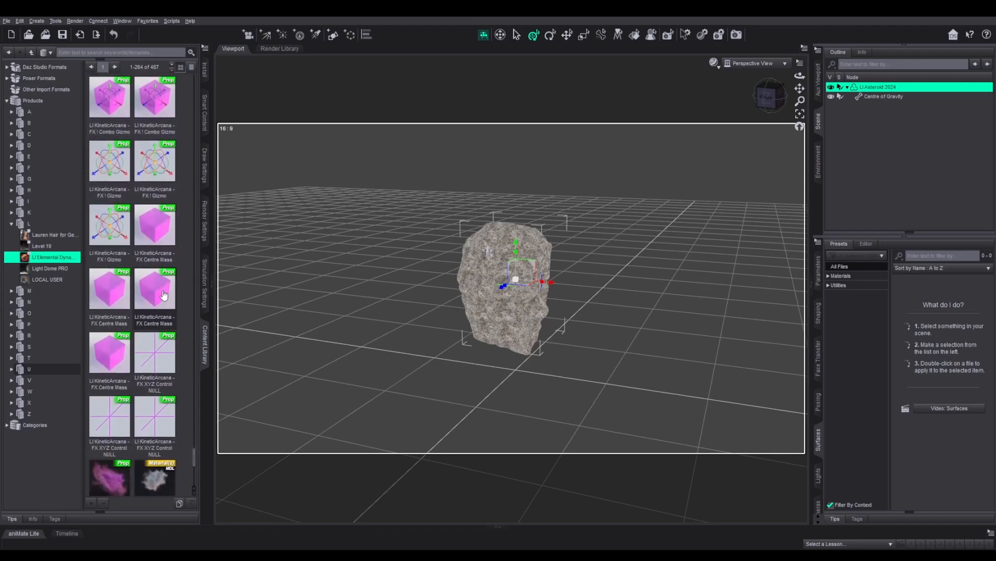
{"action": "scroll", "coordinate": [156, 285], "scroll_direction": "up", "scroll_amount": 3}
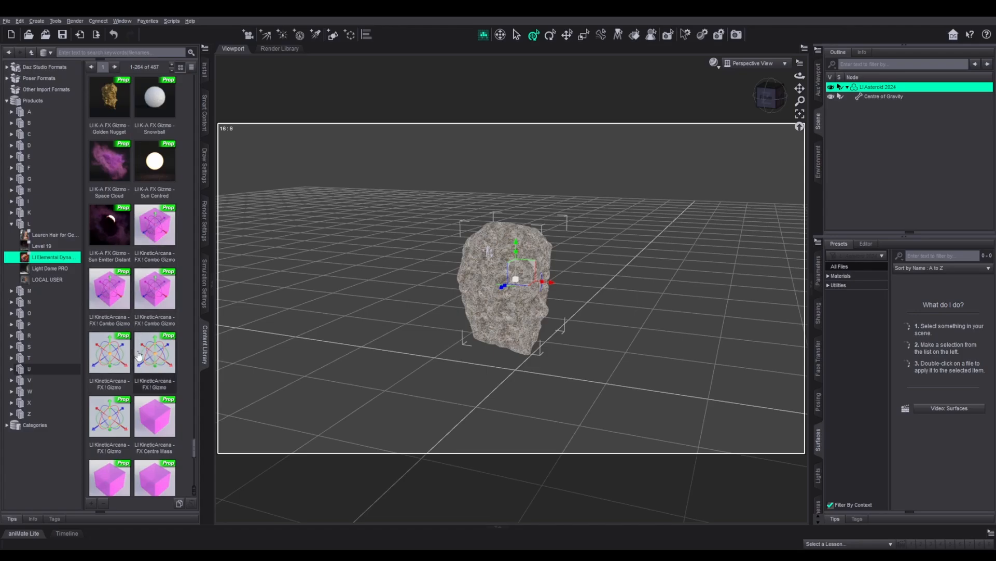
{"action": "scroll", "coordinate": [110, 373], "scroll_direction": "down", "scroll_amount": 3}
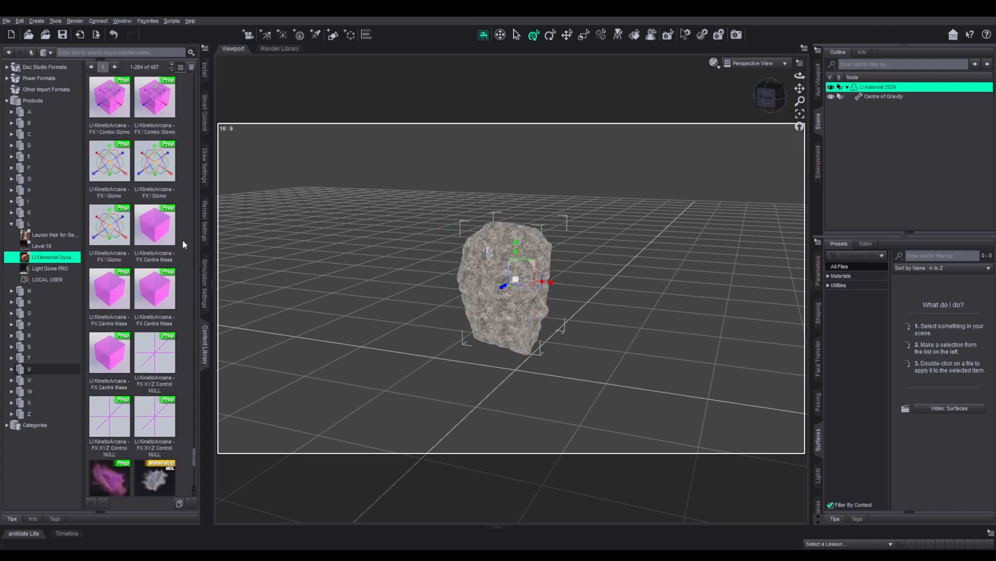
{"action": "double_click", "coordinate": [158, 230]}
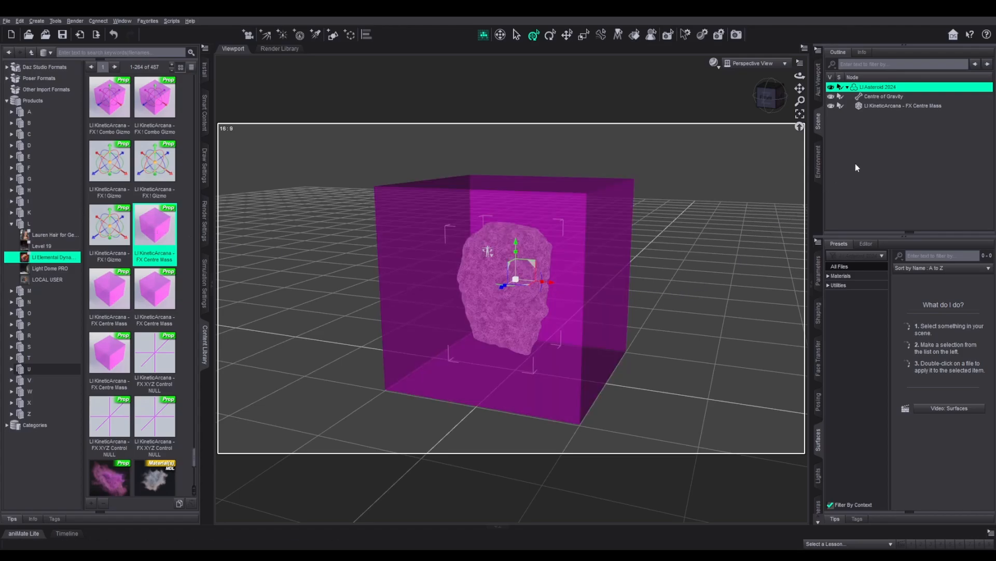
- Select the FX Centre Mass under the asteroid and toggle its visibility off and back on
{"action": "left_click", "coordinate": [877, 106]}
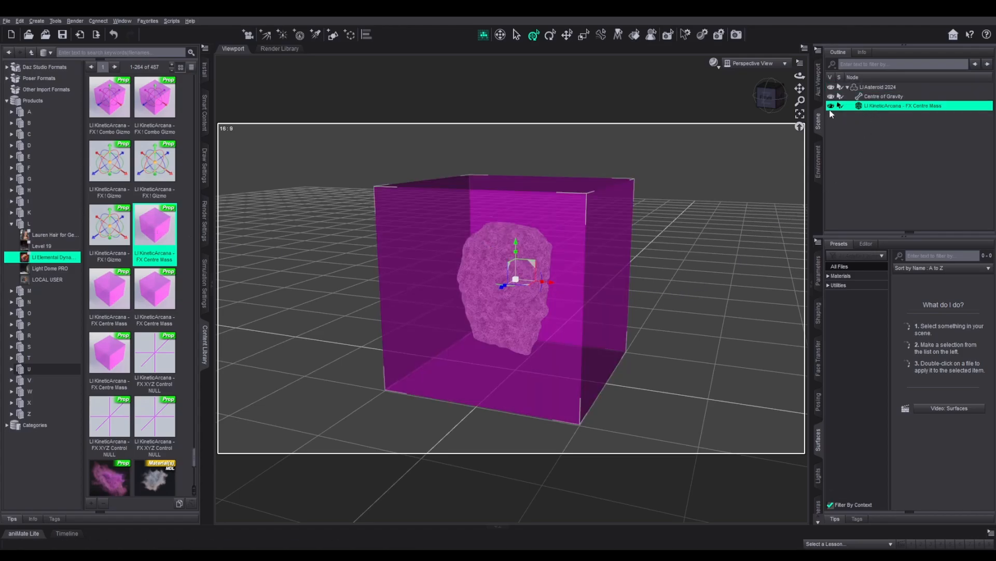
{"action": "left_click", "coordinate": [831, 107]}
{"action": "left_click", "coordinate": [831, 105]}
- Try the ! Space FX MAT - Container Thinner Smoke Emission material on the FX Centre Mass, and undo it
{"action": "scroll", "coordinate": [135, 297], "scroll_direction": "up", "scroll_amount": 2}
{"action": "scroll", "coordinate": [135, 297], "scroll_direction": "up", "scroll_amount": 15}
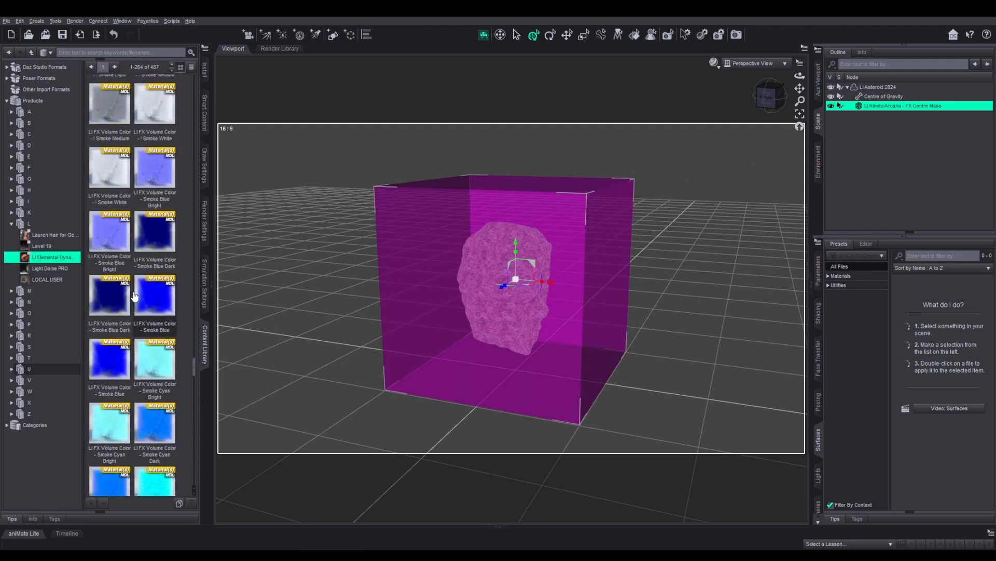
{"action": "scroll", "coordinate": [134, 296], "scroll_direction": "up", "scroll_amount": 10}
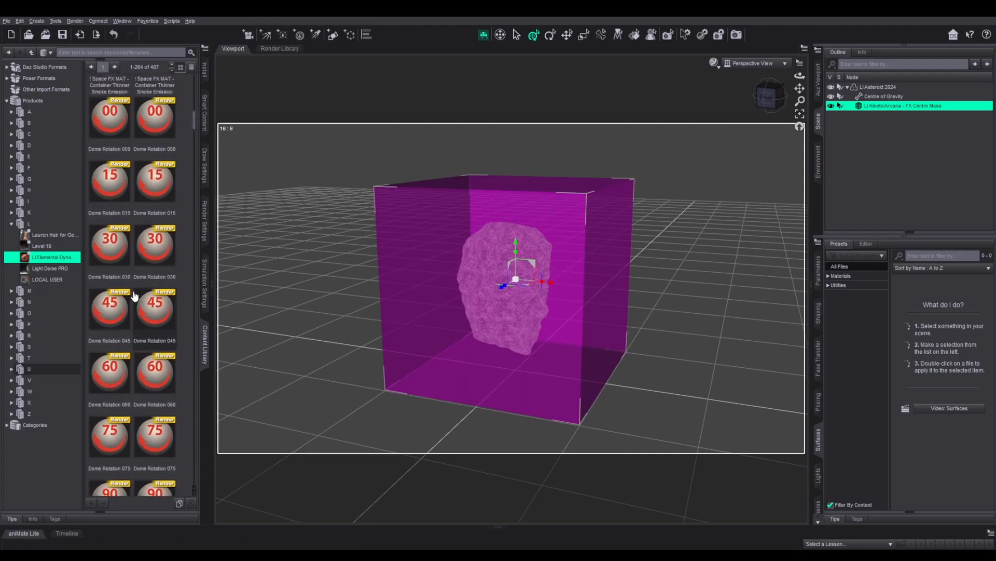
{"action": "scroll", "coordinate": [135, 296], "scroll_direction": "down", "scroll_amount": 1}
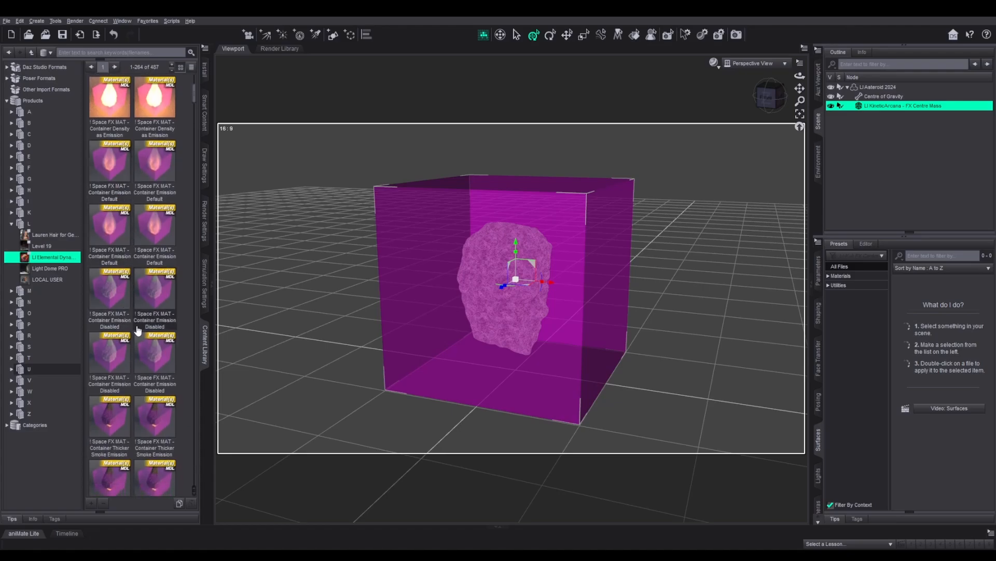
{"action": "scroll", "coordinate": [148, 354], "scroll_direction": "down", "scroll_amount": 5}
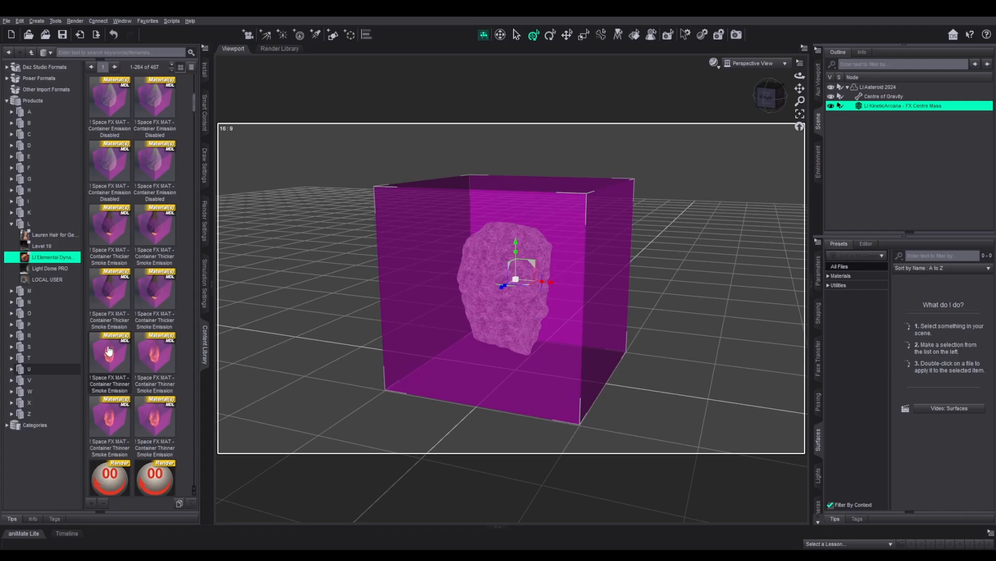
{"action": "double_click", "coordinate": [109, 351]}
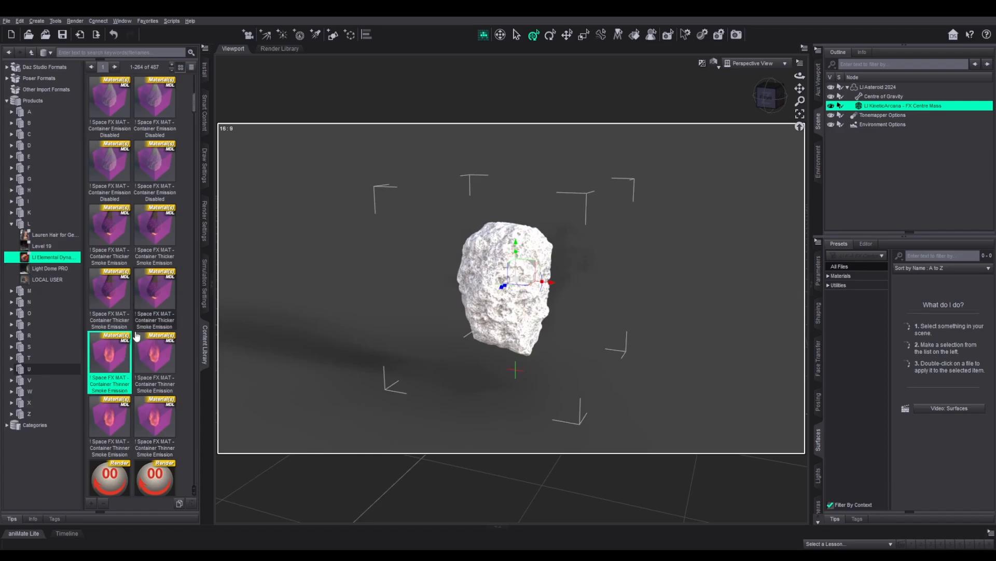
{"action": "left_click", "coordinate": [23, 35]}
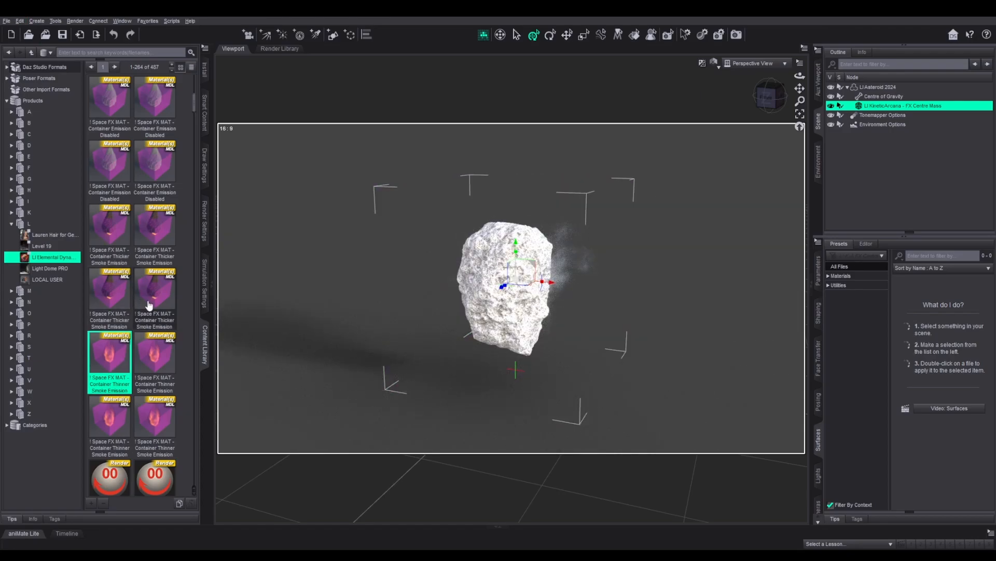
- Apply the ! Space FX MAT - Container Emission Default material to the FX Centre Mass
{"action": "scroll", "coordinate": [148, 305], "scroll_direction": "up", "scroll_amount": 3}
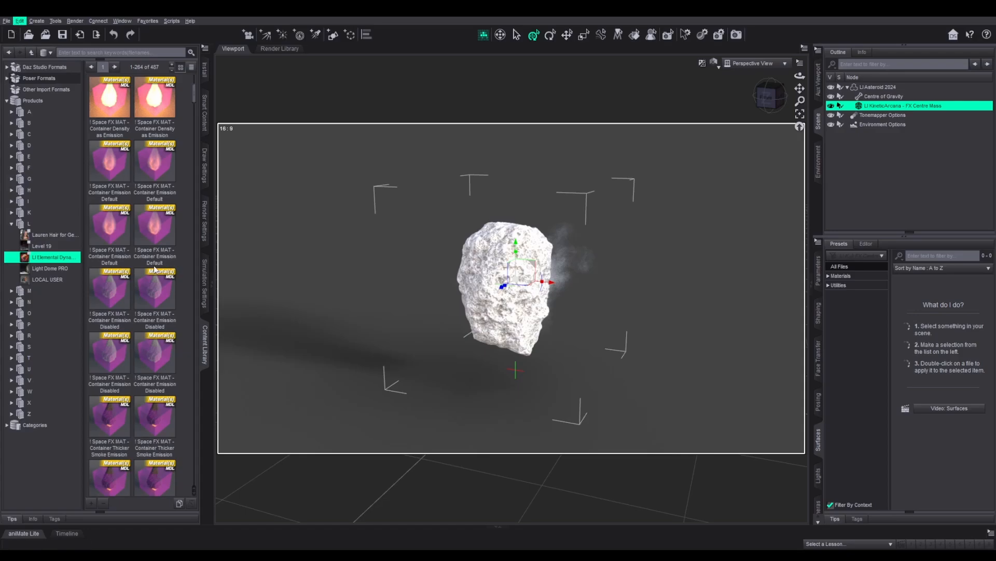
{"action": "scroll", "coordinate": [152, 274], "scroll_direction": "up", "scroll_amount": 2}
{"action": "double_click", "coordinate": [109, 350]}
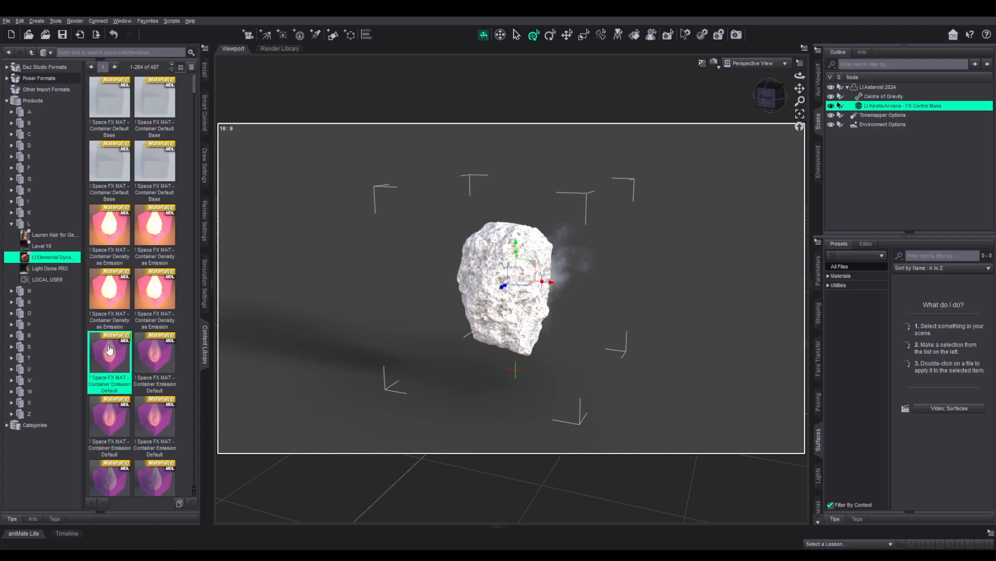
- Try the ! Space FX MAT - Container Density as Emission material on the FX Centre Mass, and undo it
{"action": "double_click", "coordinate": [115, 300]}
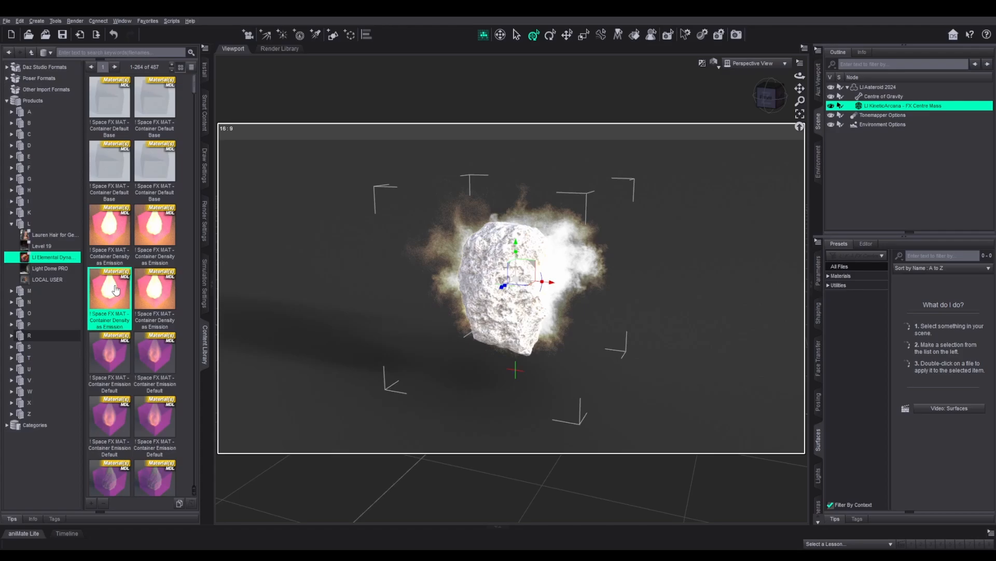
{"action": "left_click", "coordinate": [20, 24]}
{"action": "left_click", "coordinate": [22, 35]}
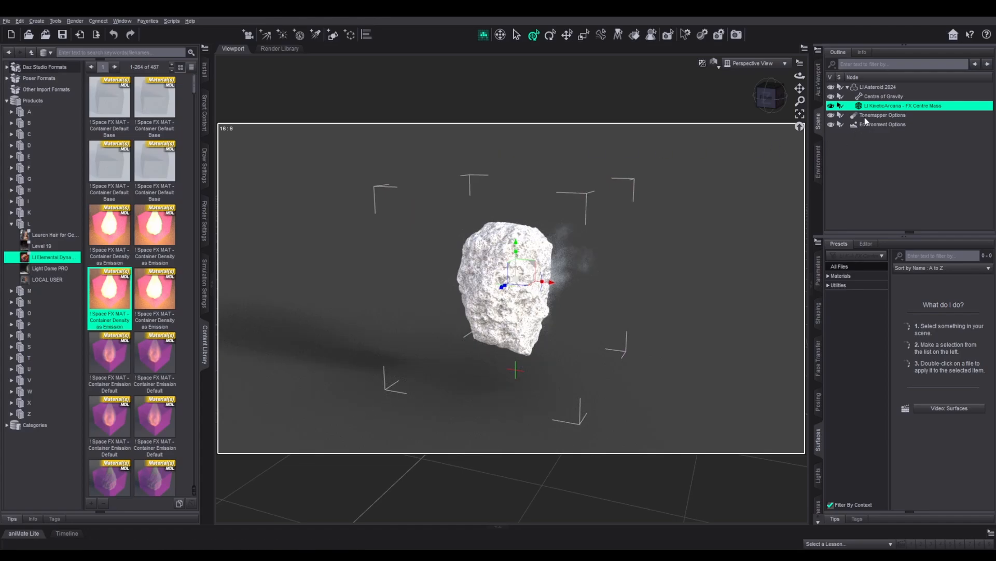
- Select the asteroid, its Centre of Gravity and the FX Centre Mass together, and apply the Container Emission Default material
{"action": "left_click", "coordinate": [883, 86]}
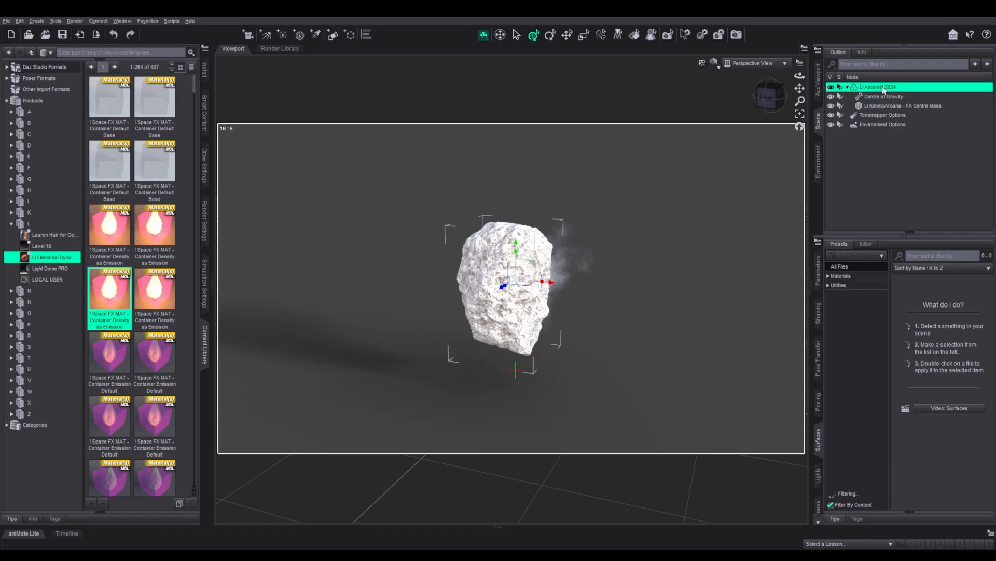
{"action": "left_click", "coordinate": [884, 96], "text": "ctrl"}
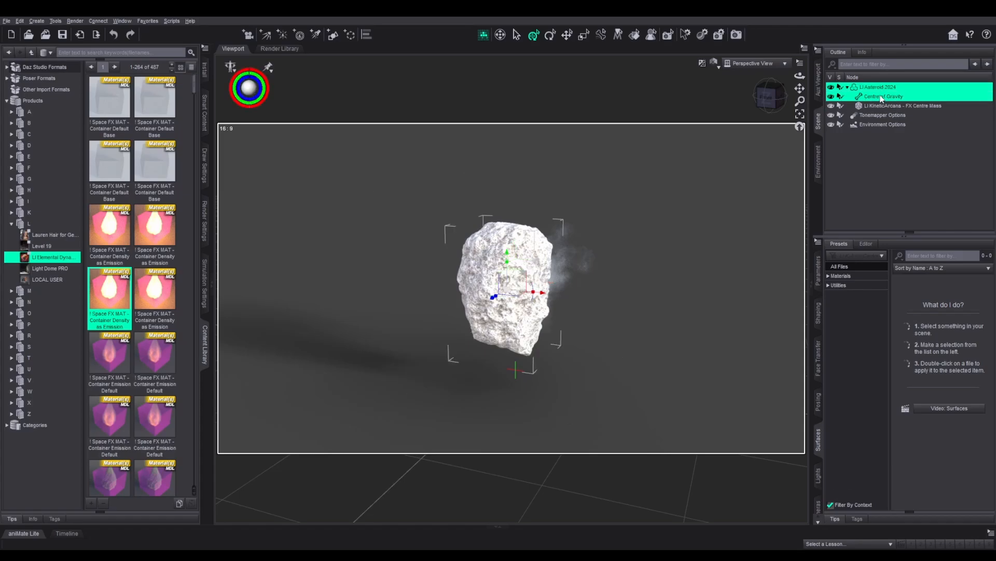
{"action": "left_click", "coordinate": [877, 106], "text": "ctrl"}
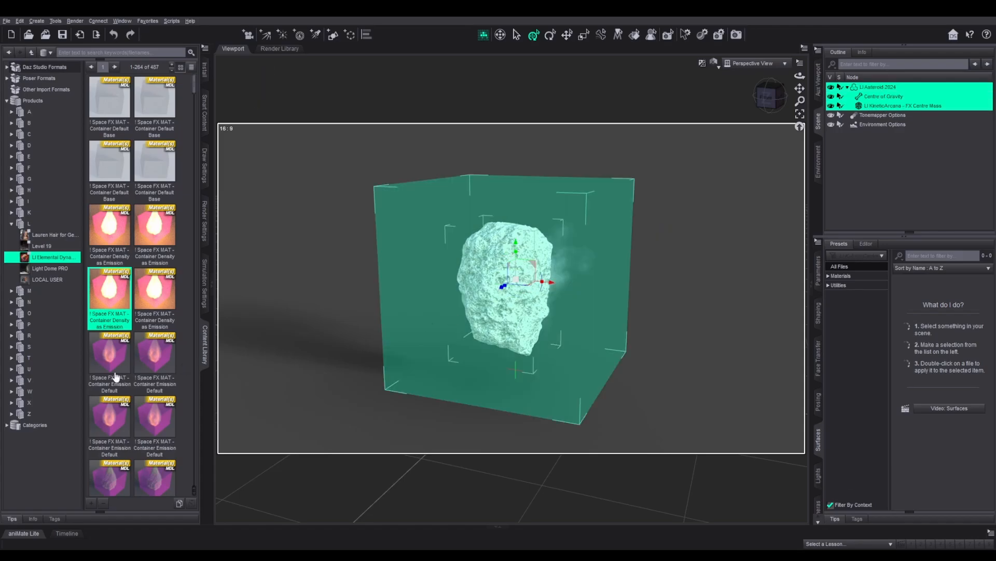
{"action": "left_click", "coordinate": [118, 360]}
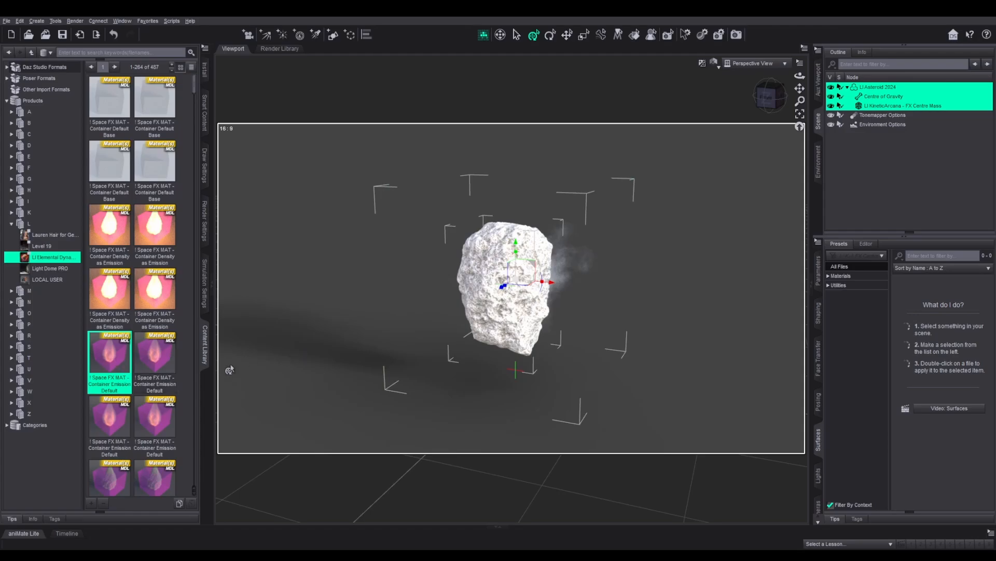
- Apply Container Emission Disabled to the three selected nodes, and replace it with Container Thinner Smoke Emission
{"action": "scroll", "coordinate": [183, 400], "scroll_direction": "down", "scroll_amount": 3}
{"action": "double_click", "coordinate": [107, 354]}
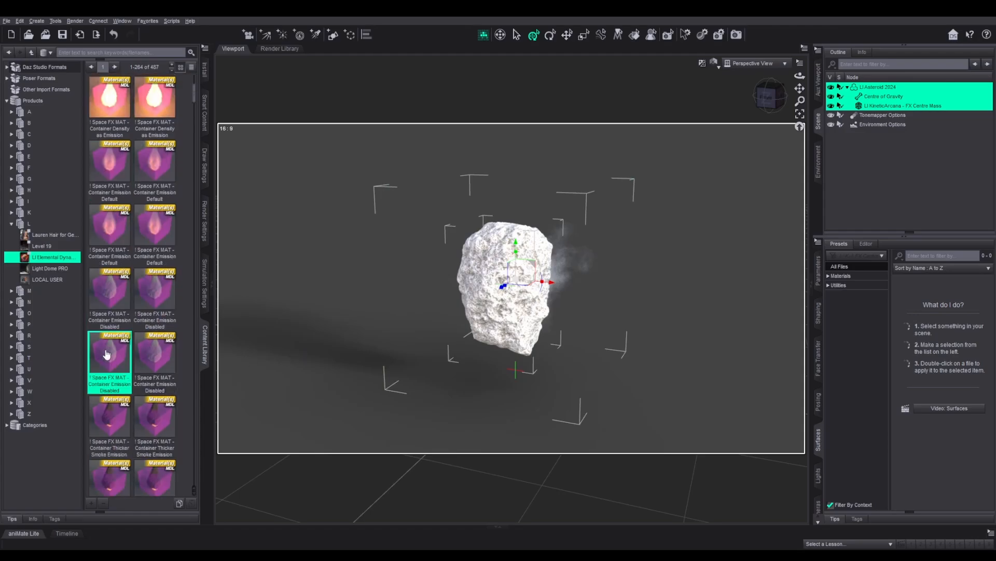
{"action": "scroll", "coordinate": [107, 354], "scroll_direction": "down", "scroll_amount": 3}
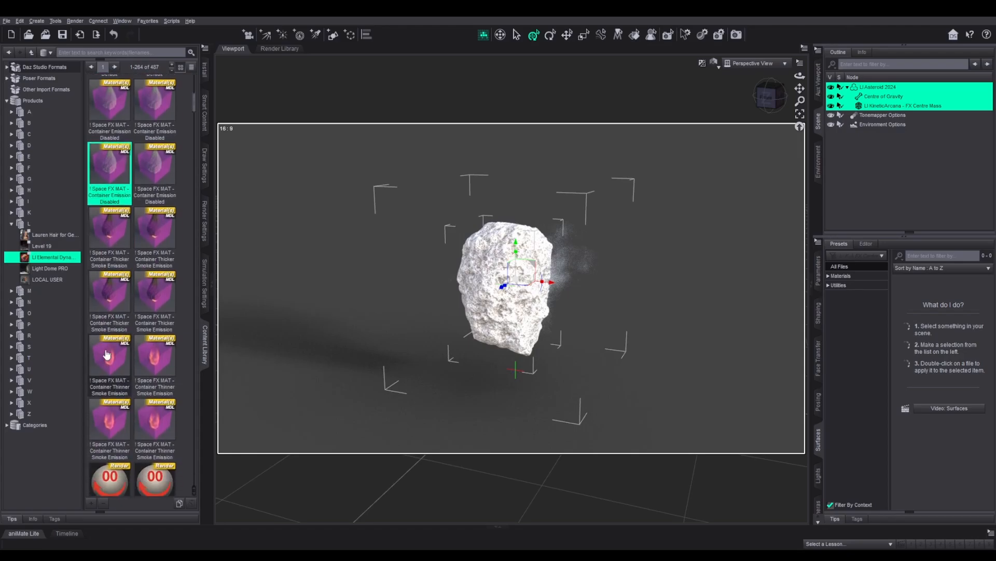
{"action": "left_click", "coordinate": [154, 356]}
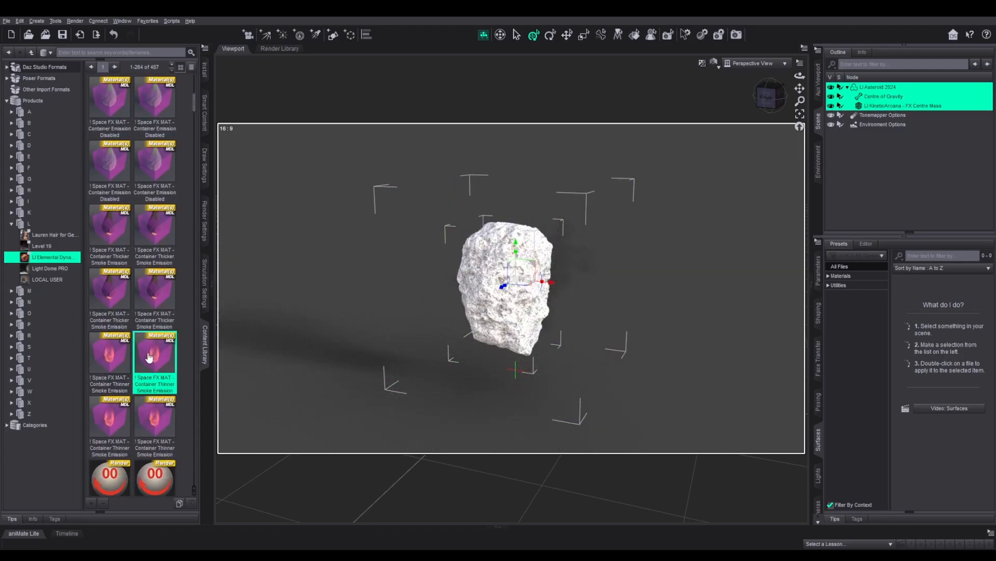
- Apply the LI FX Volume Color - Smoke Red material to the selected asteroid, Centre of Gravity and FX Centre Mass
{"action": "scroll", "coordinate": [146, 358], "scroll_direction": "down", "scroll_amount": 3}
{"action": "scroll", "coordinate": [145, 359], "scroll_direction": "down", "scroll_amount": 12}
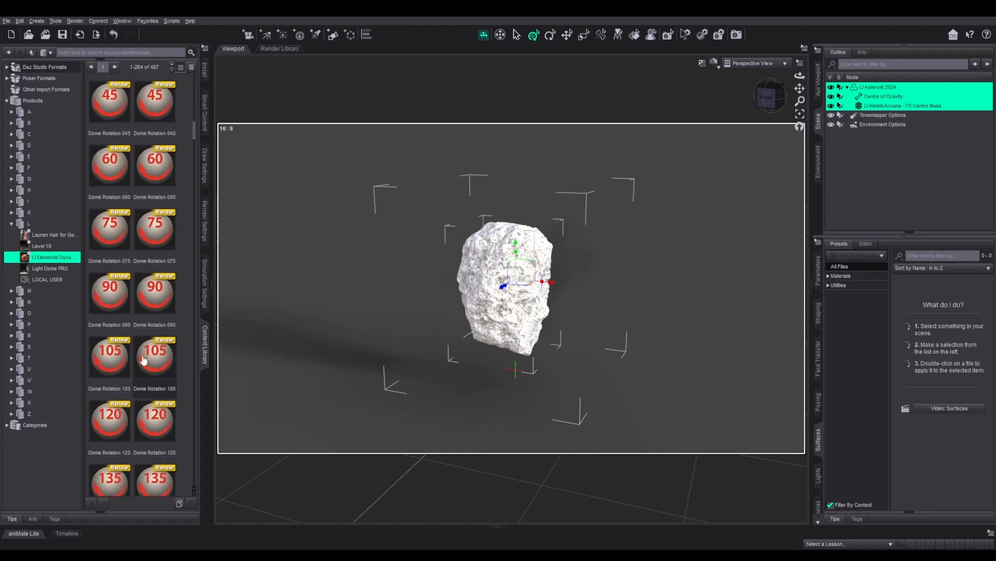
{"action": "scroll", "coordinate": [144, 359], "scroll_direction": "down", "scroll_amount": 9}
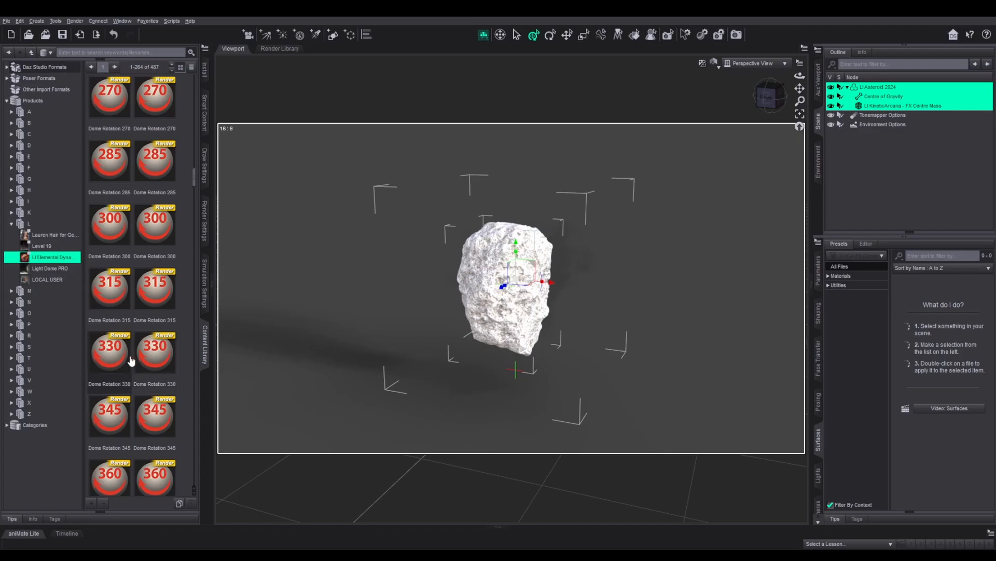
{"action": "scroll", "coordinate": [138, 357], "scroll_direction": "down", "scroll_amount": 3}
{"action": "scroll", "coordinate": [137, 353], "scroll_direction": "down", "scroll_amount": 20}
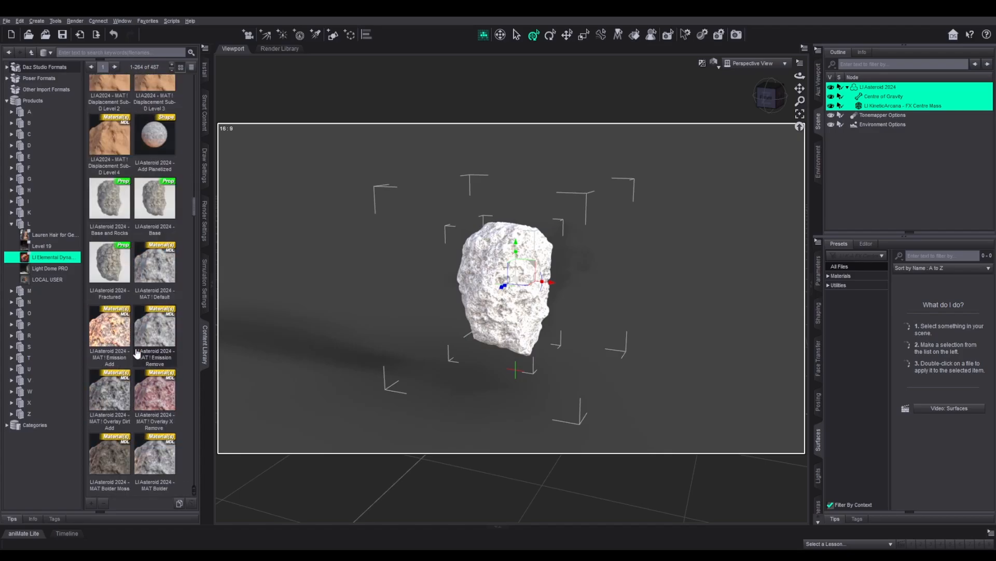
{"action": "scroll", "coordinate": [137, 353], "scroll_direction": "down", "scroll_amount": 20}
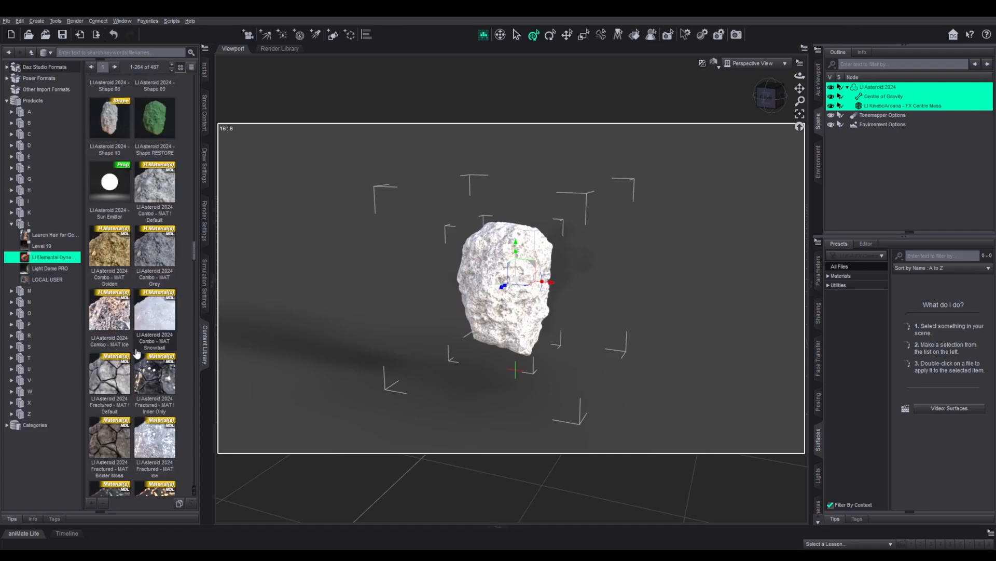
{"action": "scroll", "coordinate": [136, 358], "scroll_direction": "down", "scroll_amount": 15}
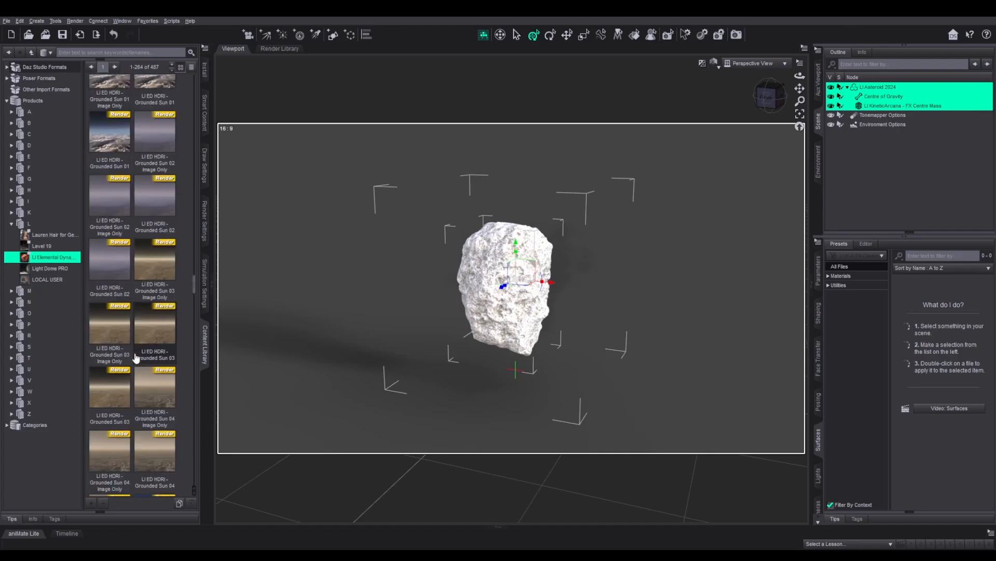
{"action": "scroll", "coordinate": [136, 358], "scroll_direction": "down", "scroll_amount": 20}
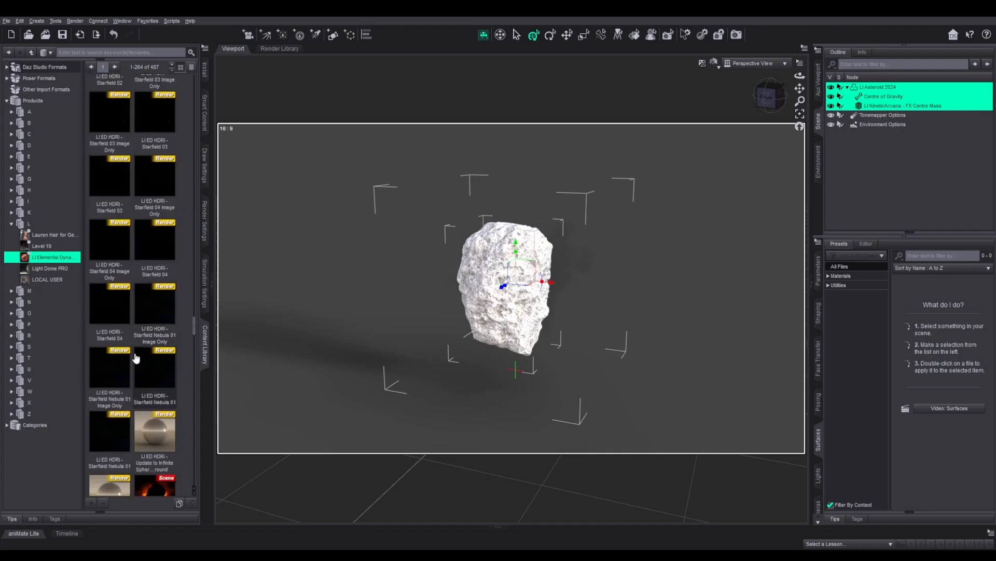
{"action": "scroll", "coordinate": [136, 358], "scroll_direction": "down", "scroll_amount": 20}
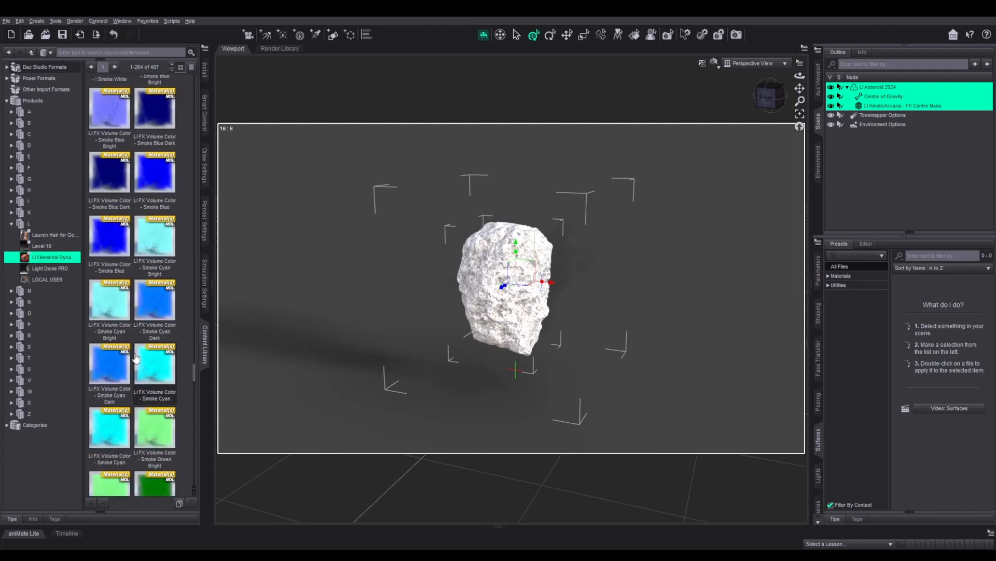
{"action": "scroll", "coordinate": [136, 358], "scroll_direction": "down", "scroll_amount": 1}
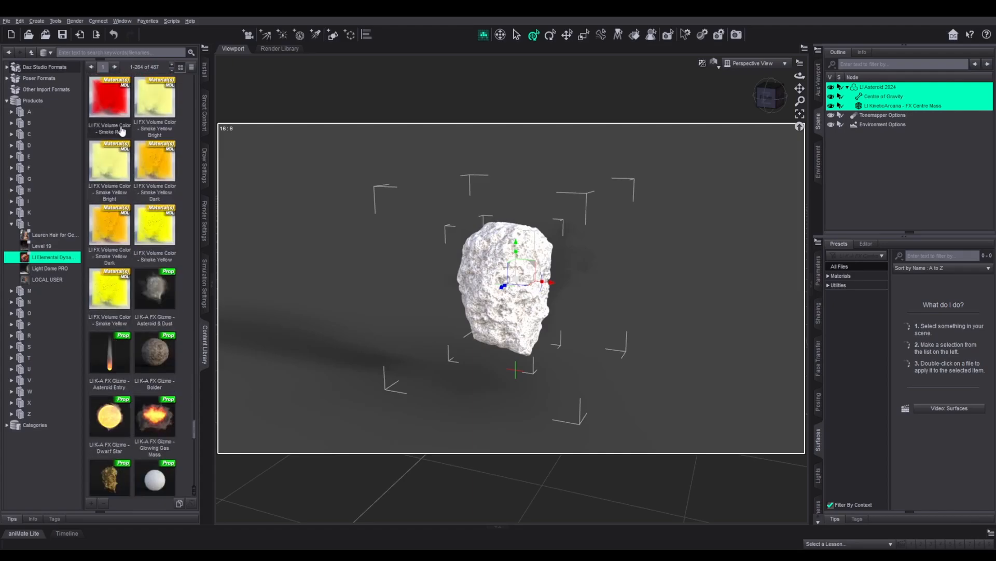
{"action": "left_click", "coordinate": [113, 103]}
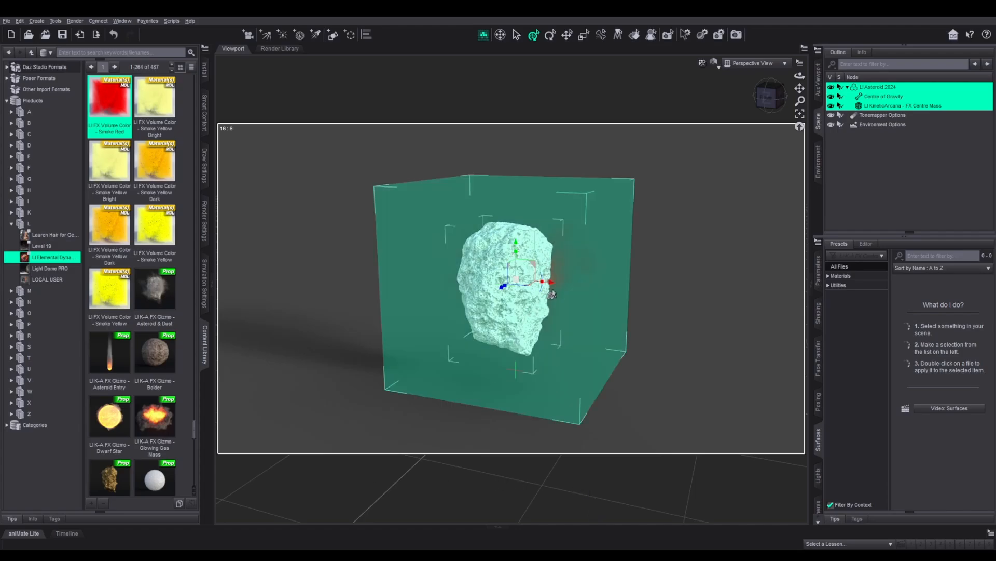
- Move the asteroid and its FX container along the X axis away from the scene centre, and clear the selection
{"action": "left_click_drag", "start_coordinate": [552, 287], "coordinate": [505, 282]}
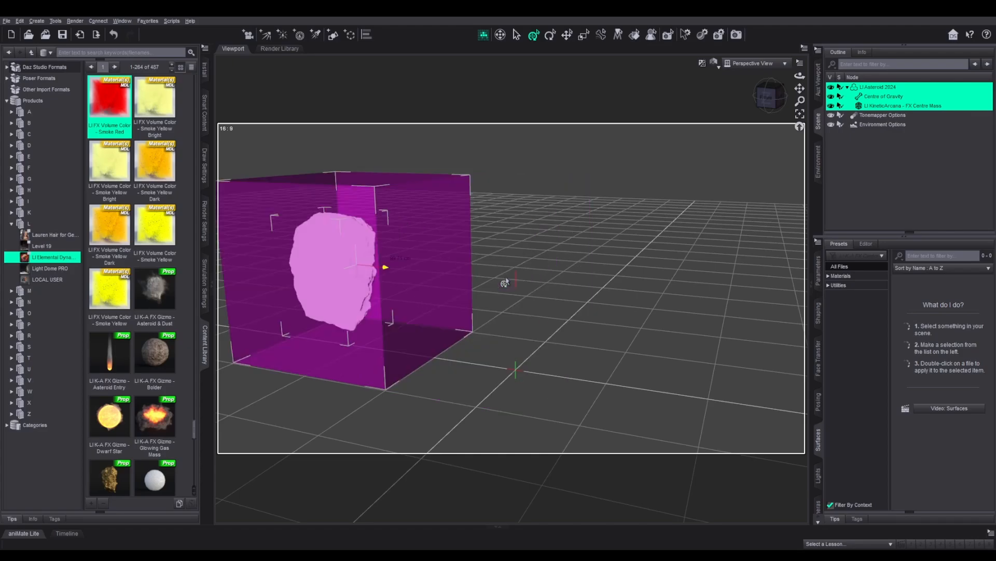
{"action": "left_click", "coordinate": [889, 195]}
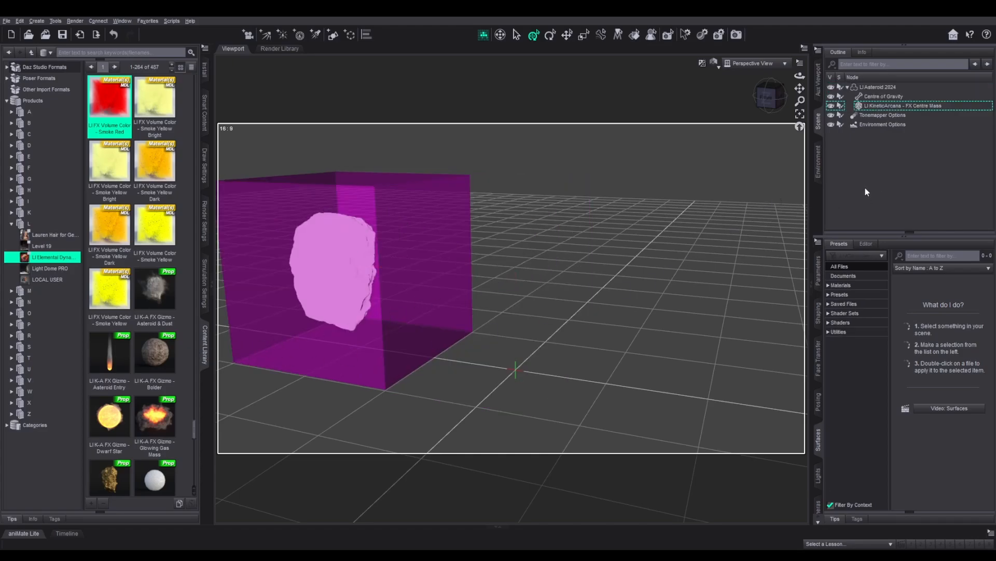
- Load the LI K-A FX Gizmo - Asteroid Entry prop and switch the viewport from rendered preview to textured solid display
{"action": "left_click", "coordinate": [109, 353]}
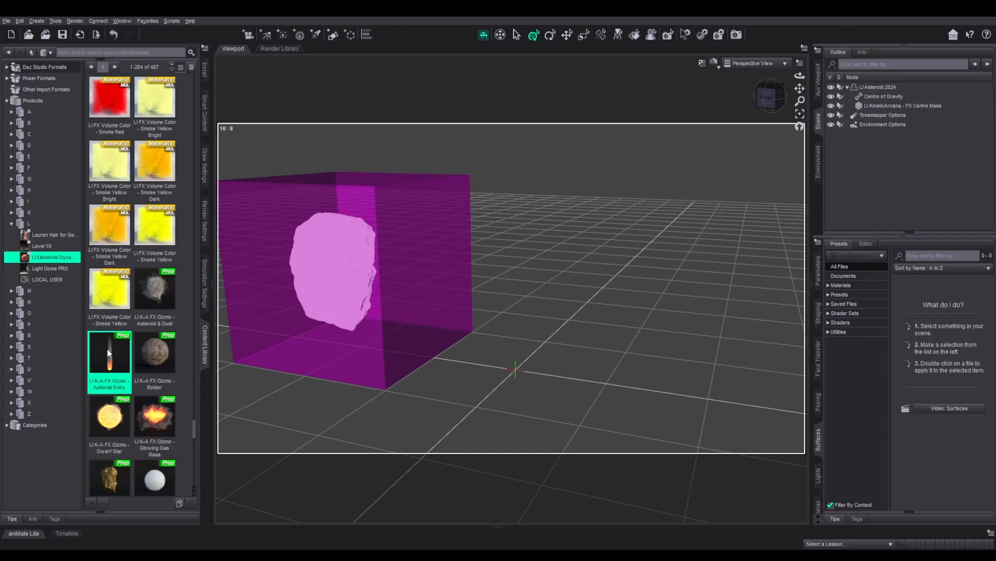
{"action": "double_click", "coordinate": [109, 353]}
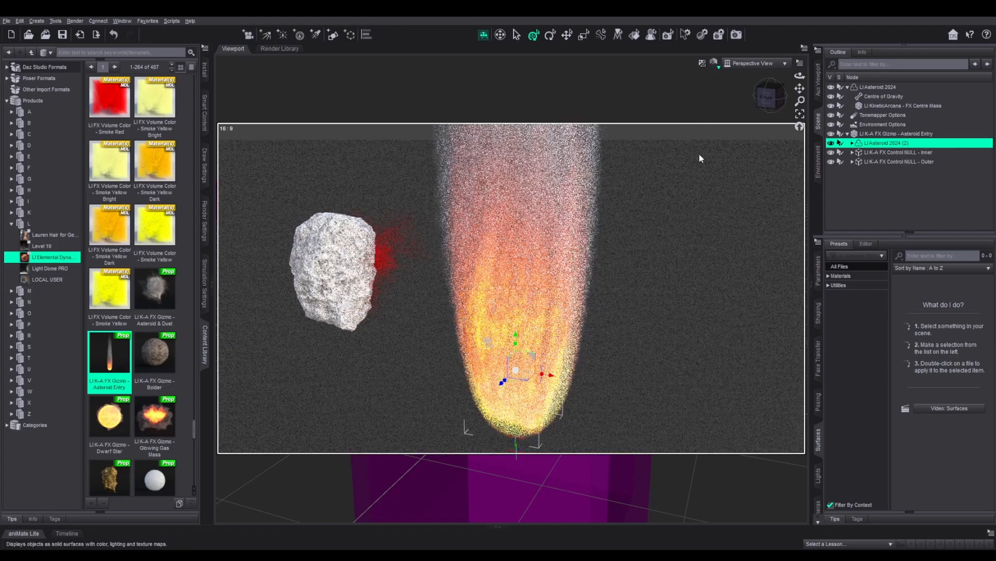
{"action": "left_click", "coordinate": [699, 154]}
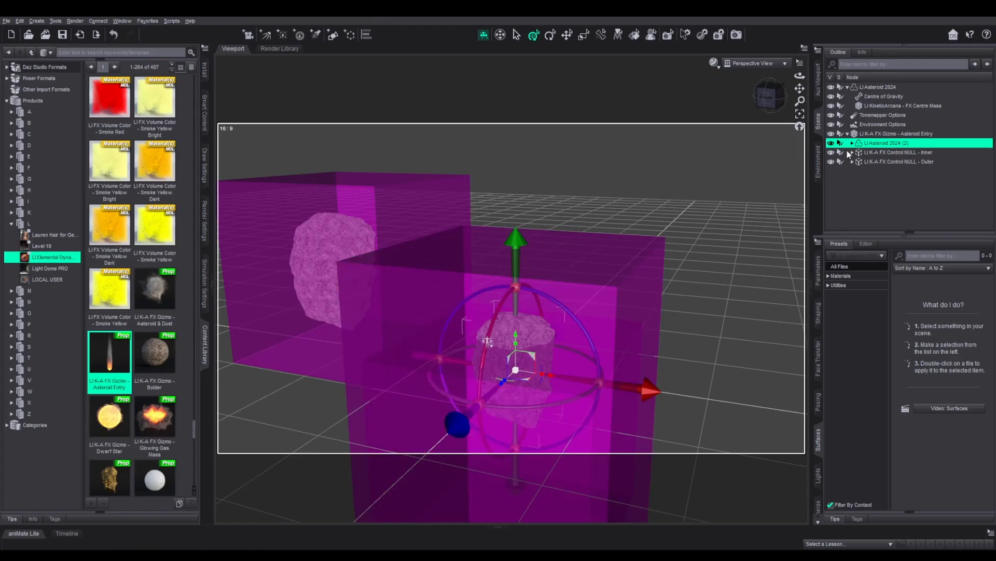
- Expand the Asteroid Entry gizmo's asteroid, rocks, Inner and Outer control NULL nodes in the scene hierarchy
{"action": "left_click", "coordinate": [851, 143]}
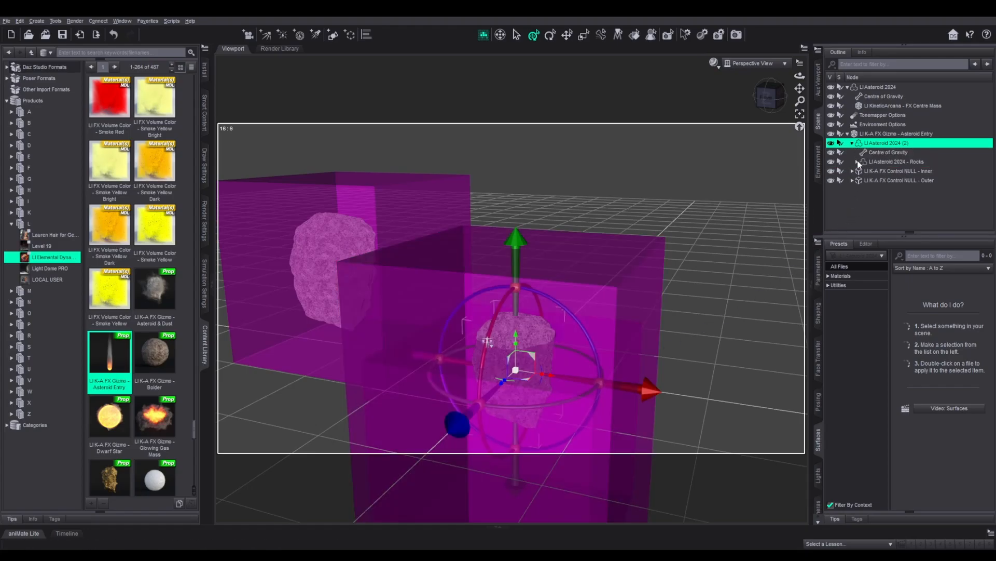
{"action": "left_click", "coordinate": [857, 162]}
{"action": "left_click", "coordinate": [853, 180]}
{"action": "left_click", "coordinate": [852, 198]}
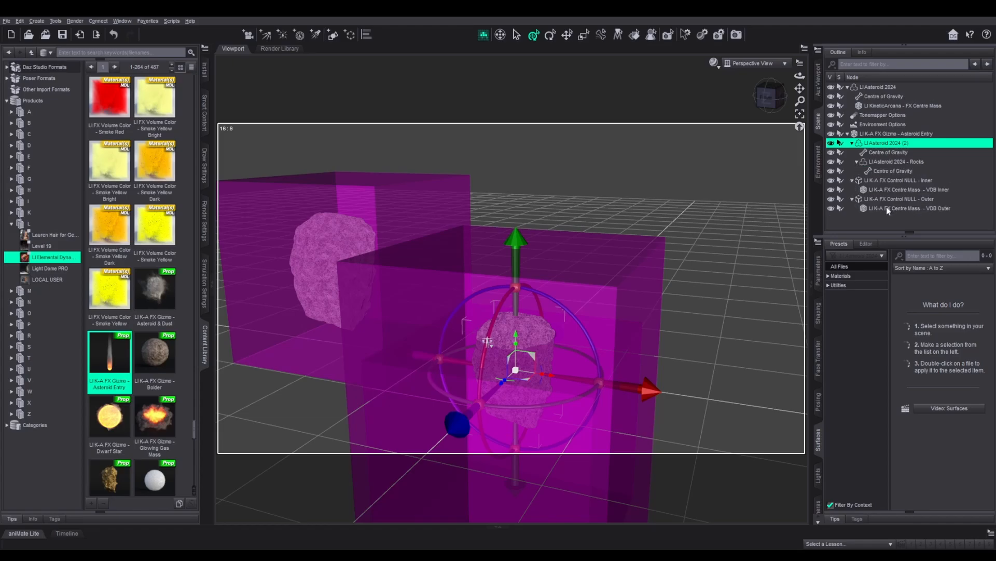
- Try to move all the child nodes of the Asteroid Entry gizmo together, and undo the move
{"action": "left_click", "coordinate": [886, 207], "text": "shift"}
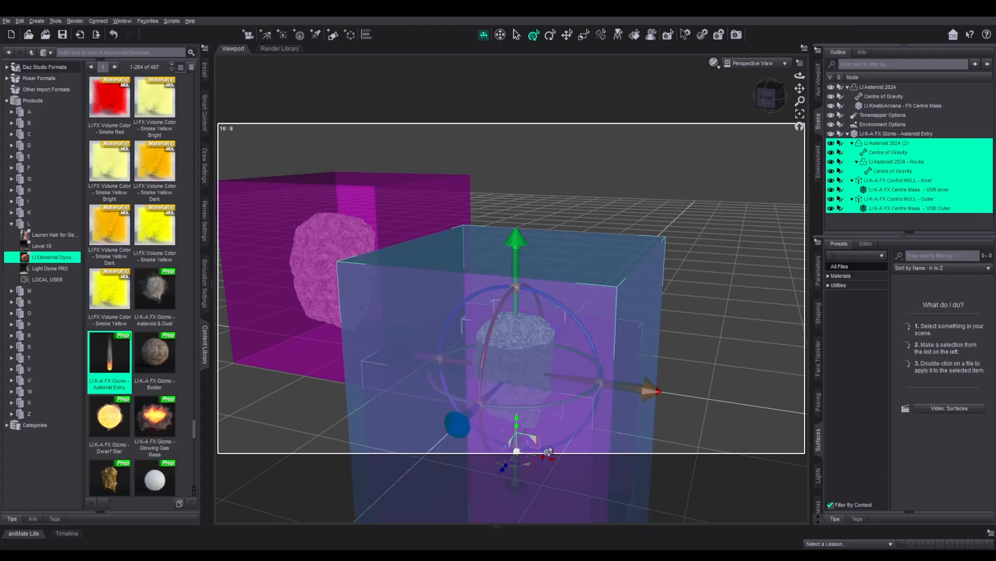
{"action": "left_click_drag", "start_coordinate": [503, 469], "coordinate": [547, 440]}
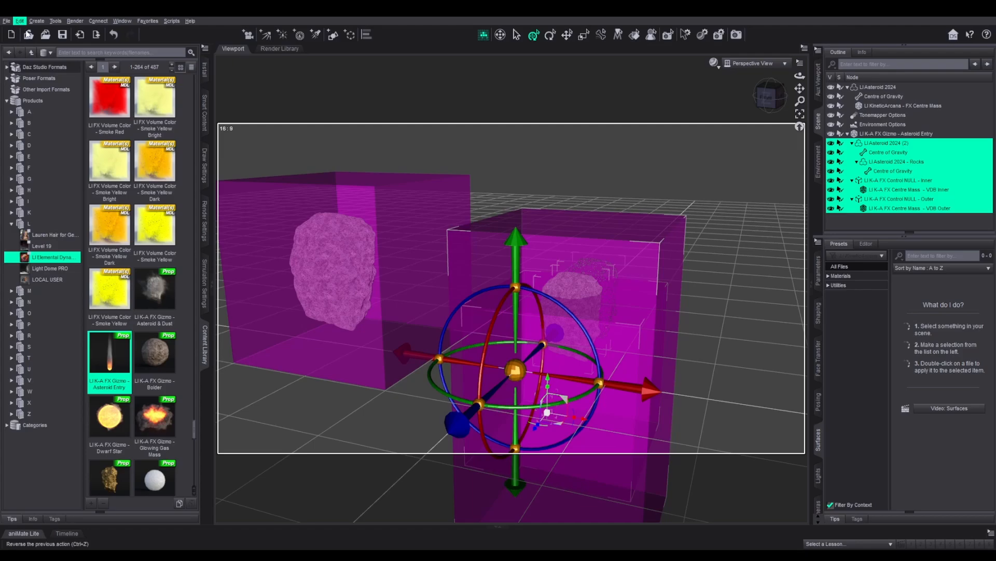
{"action": "left_click", "coordinate": [113, 34]}
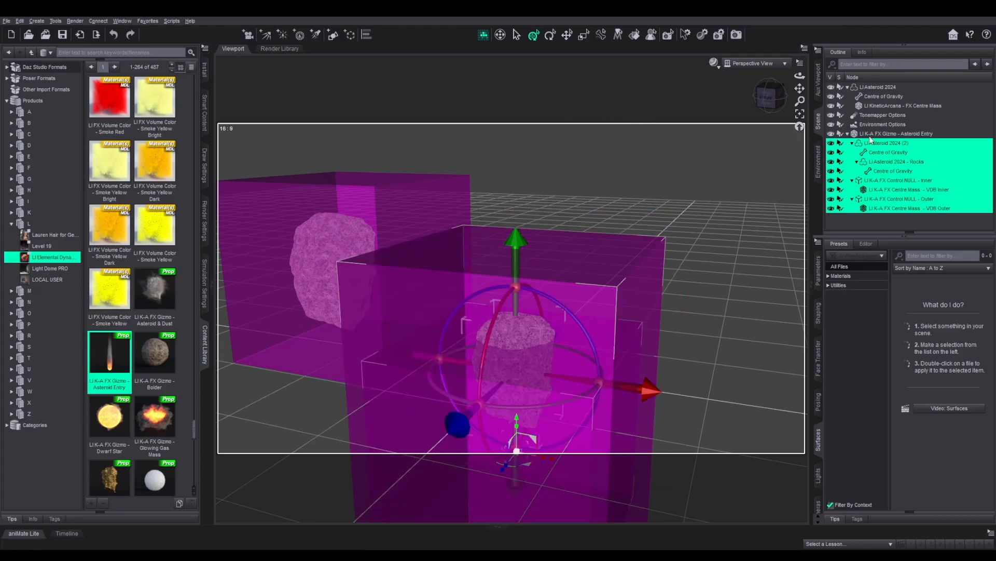
- Add the Asteroid Entry gizmo's root node to the selection, try twice to move the whole set, and undo both moves
{"action": "left_click", "coordinate": [870, 136]}
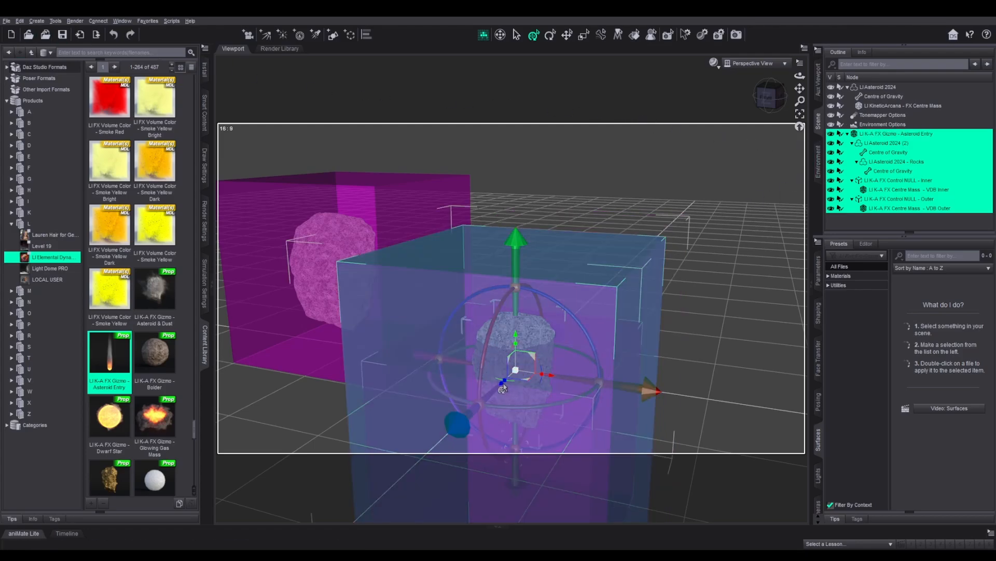
{"action": "left_click_drag", "start_coordinate": [502, 388], "coordinate": [615, 298]}
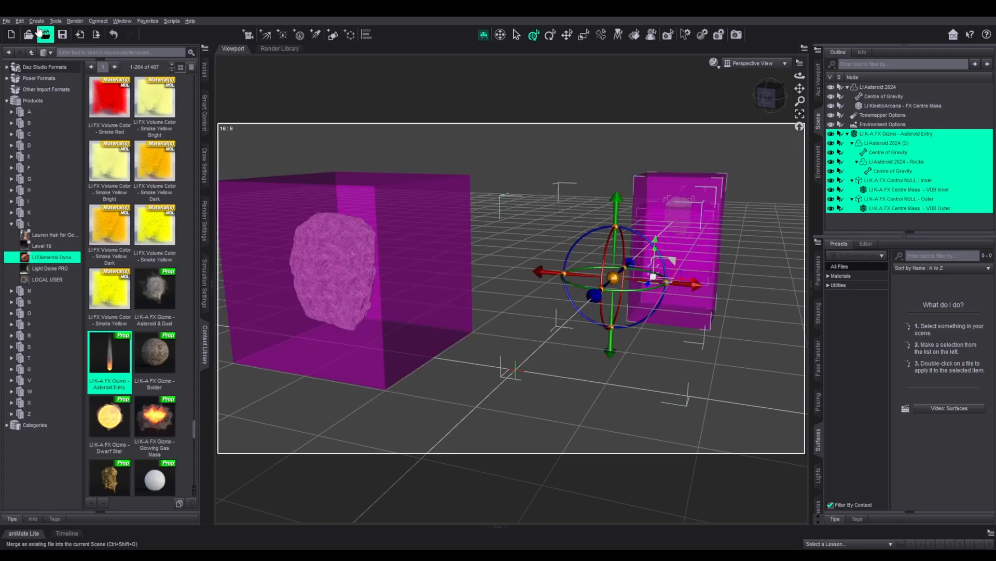
{"action": "left_click", "coordinate": [21, 22]}
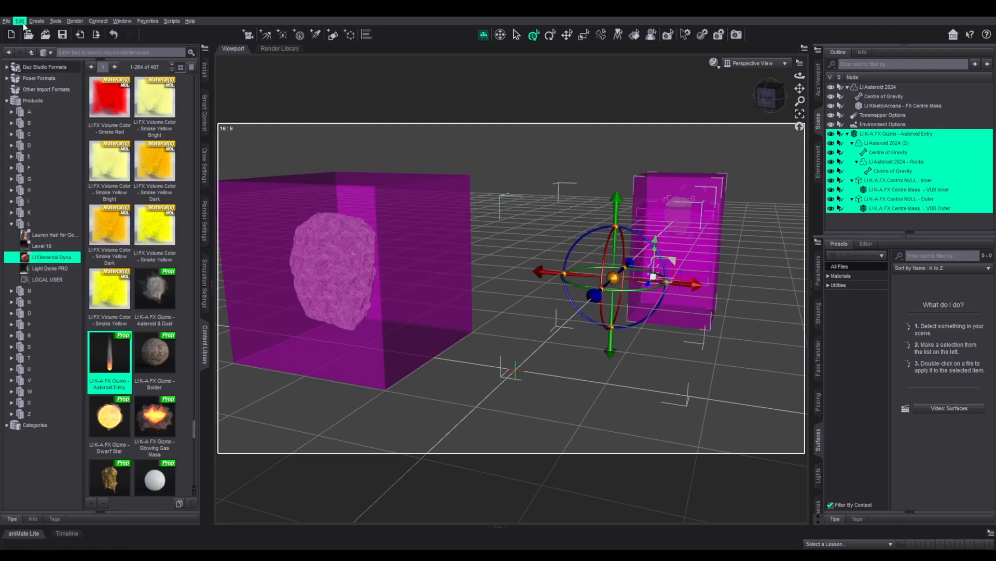
{"action": "left_click", "coordinate": [28, 32]}
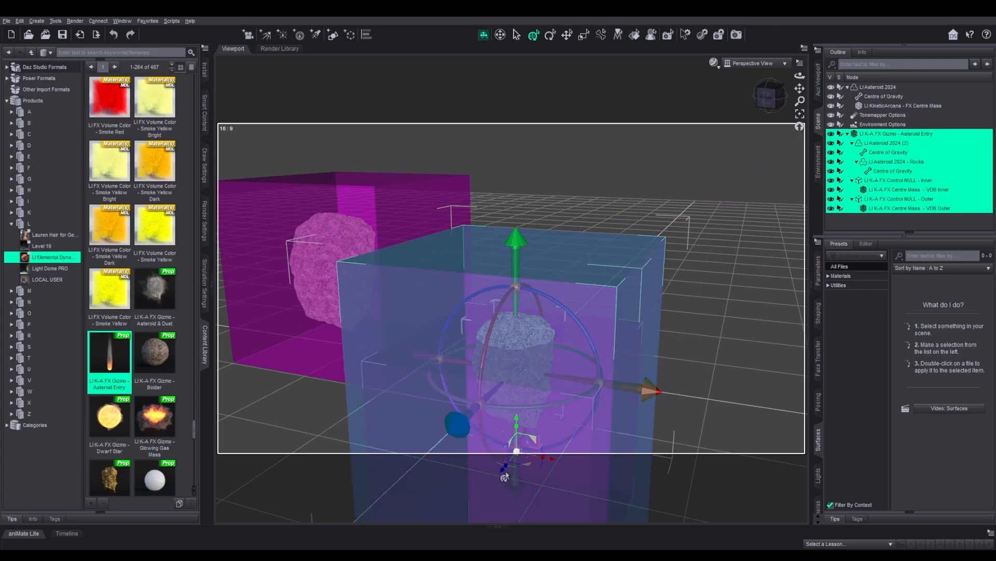
{"action": "left_click_drag", "start_coordinate": [500, 475], "coordinate": [610, 362]}
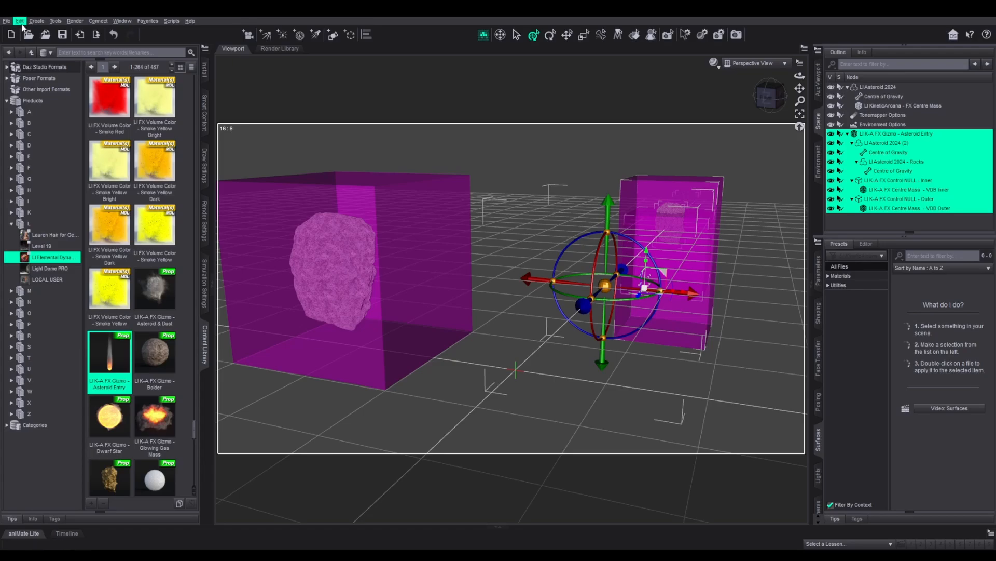
{"action": "key", "text": "ctrl+z"}
- Clear the scene selection and preview the asteroid and the Asteroid Entry effect with rendered viewport display
{"action": "scroll", "coordinate": [439, 288], "scroll_direction": "up", "scroll_amount": 1}
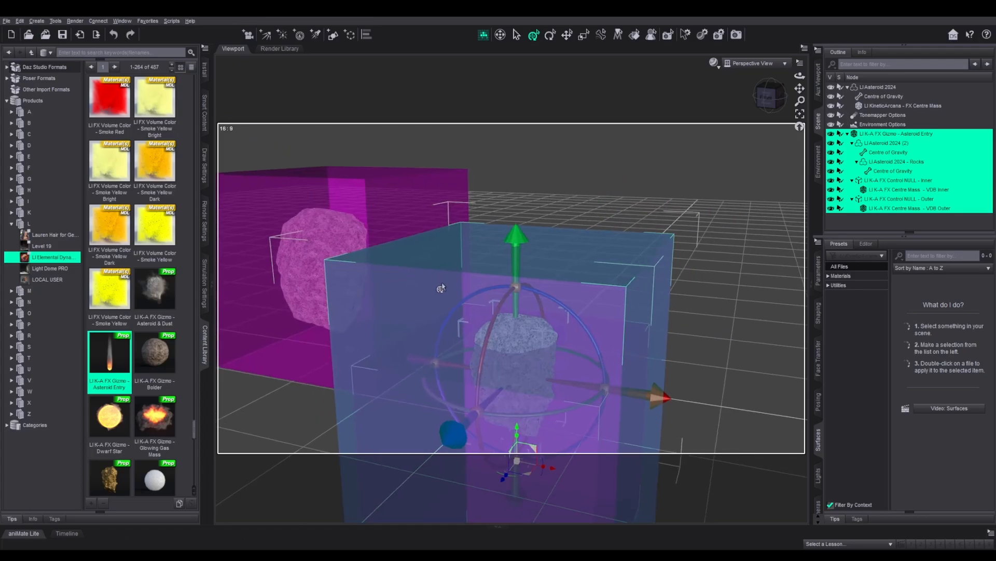
{"action": "scroll", "coordinate": [441, 290], "scroll_direction": "down", "scroll_amount": 8}
{"action": "scroll", "coordinate": [474, 346], "scroll_direction": "down", "scroll_amount": 6}
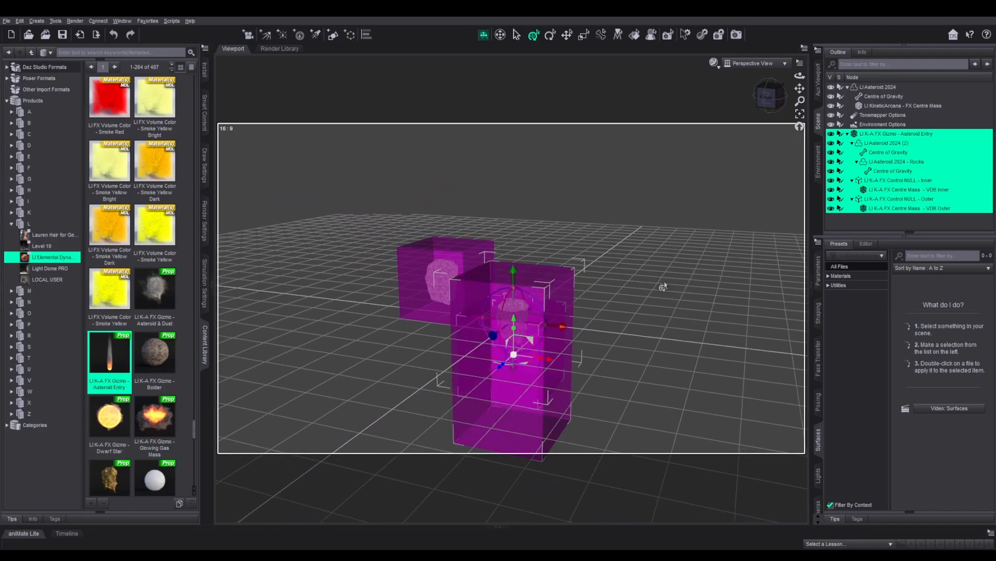
{"action": "left_click", "coordinate": [841, 222]}
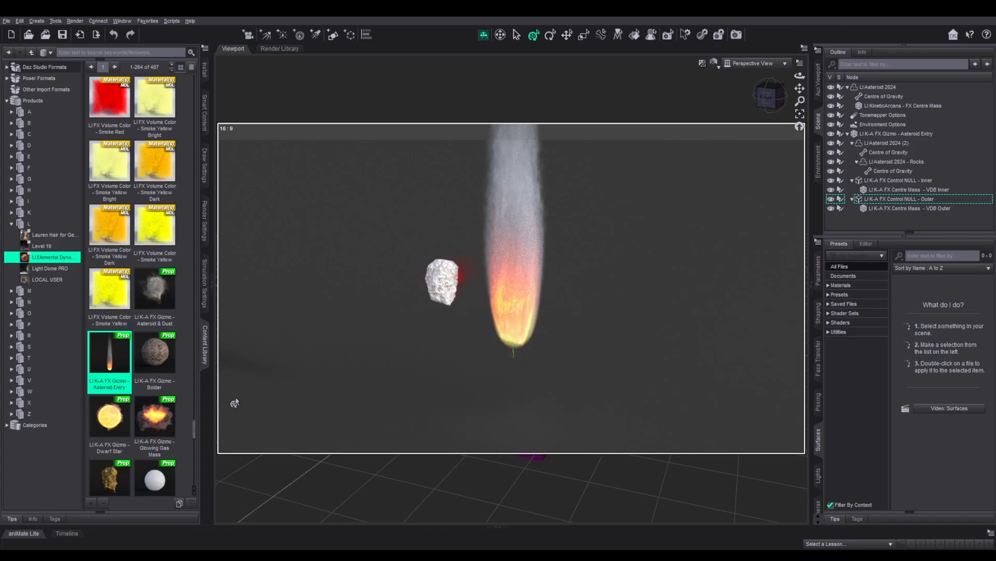
- Browse the LI Elemental Dynamics library's dust clouds, FX gizmos, smoke volume colours, asteroid materials and Space FX container materials
{"action": "scroll", "coordinate": [157, 328], "scroll_direction": "down", "scroll_amount": 10}
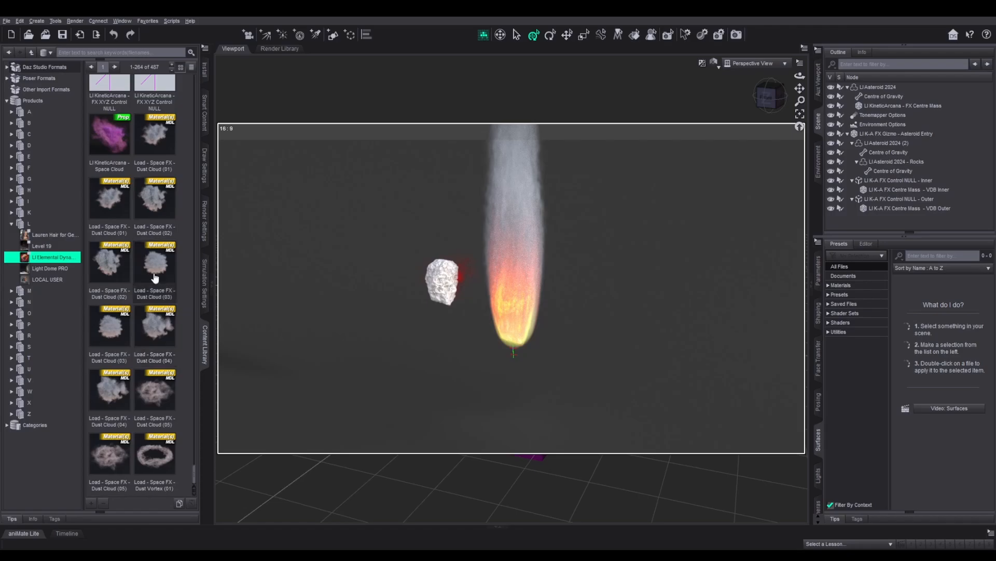
{"action": "scroll", "coordinate": [136, 356], "scroll_direction": "up", "scroll_amount": 8}
{"action": "scroll", "coordinate": [131, 363], "scroll_direction": "up", "scroll_amount": 10}
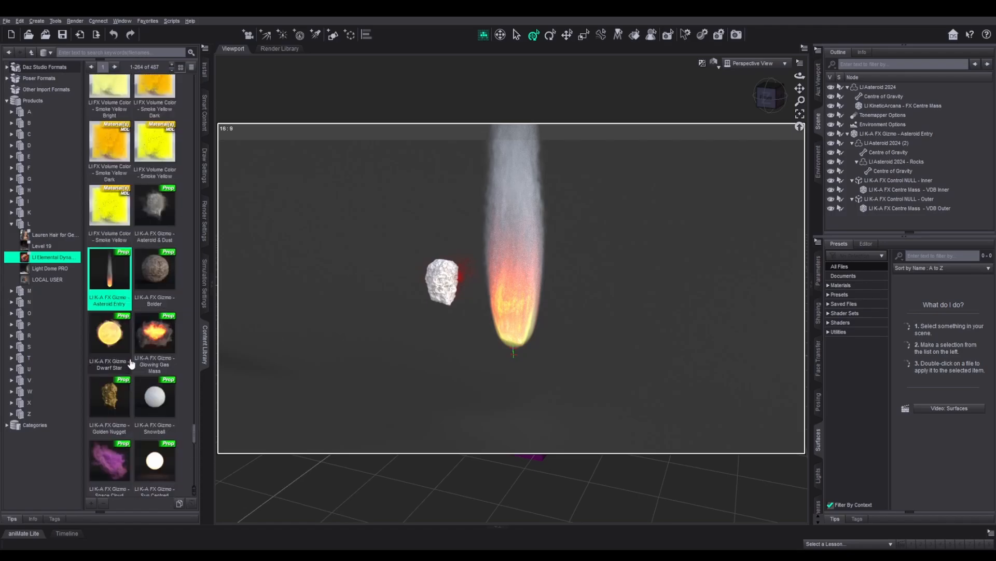
{"action": "scroll", "coordinate": [131, 363], "scroll_direction": "up", "scroll_amount": 1}
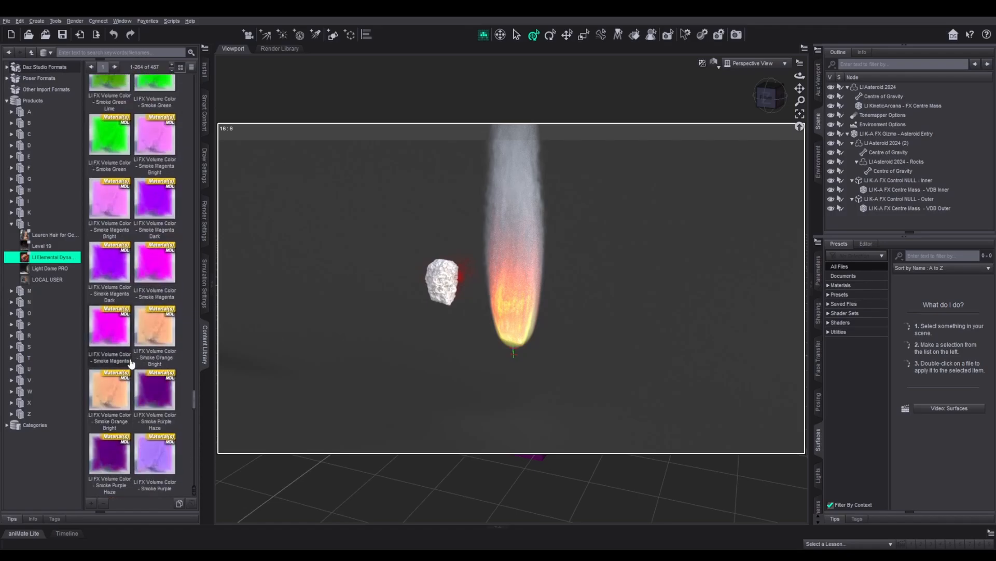
{"action": "scroll", "coordinate": [131, 364], "scroll_direction": "up", "scroll_amount": 10}
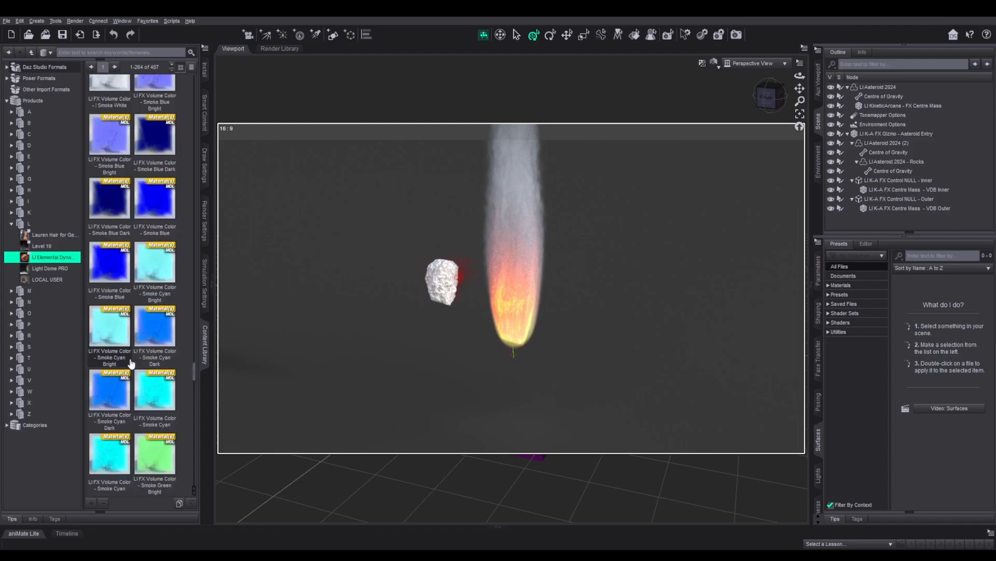
{"action": "scroll", "coordinate": [131, 363], "scroll_direction": "up", "scroll_amount": 10}
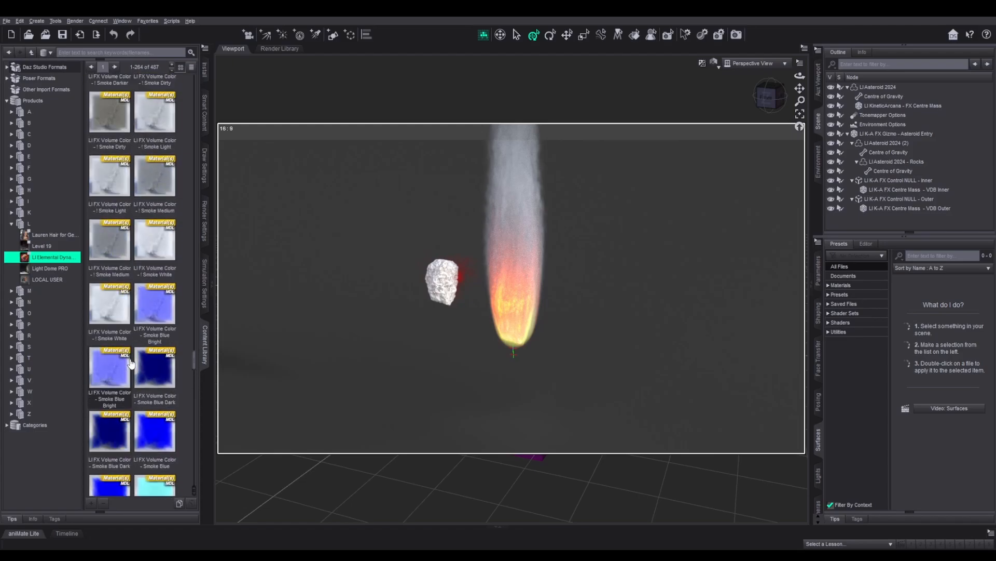
{"action": "scroll", "coordinate": [131, 364], "scroll_direction": "up", "scroll_amount": 10}
{"action": "scroll", "coordinate": [131, 363], "scroll_direction": "up", "scroll_amount": 10}
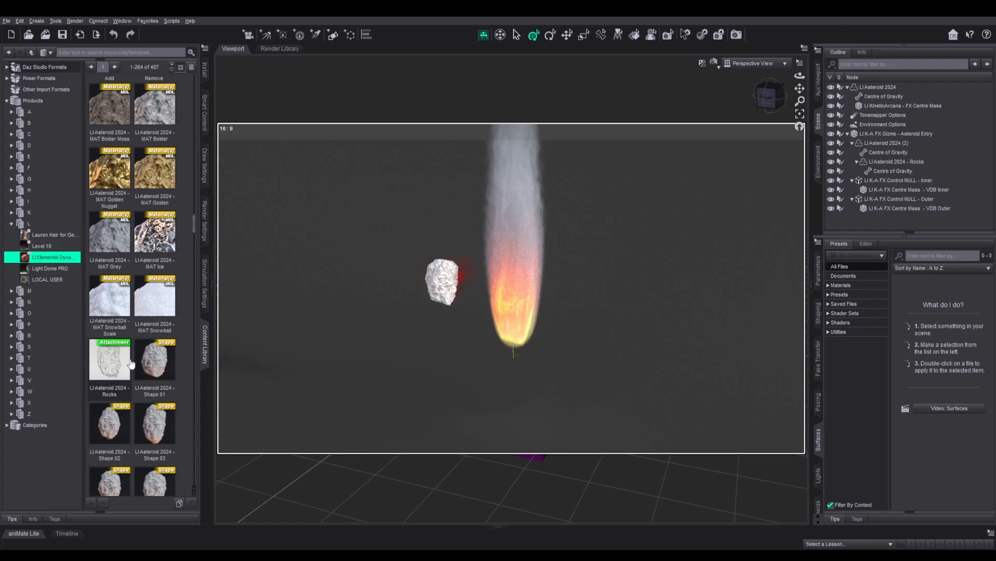
{"action": "scroll", "coordinate": [130, 363], "scroll_direction": "up", "scroll_amount": 15}
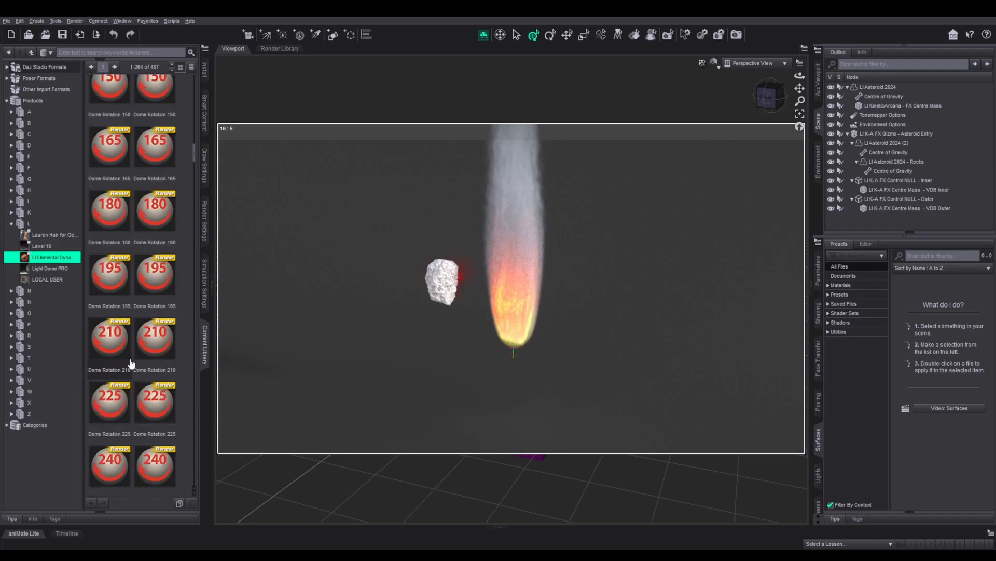
{"action": "scroll", "coordinate": [131, 363], "scroll_direction": "up", "scroll_amount": 15}
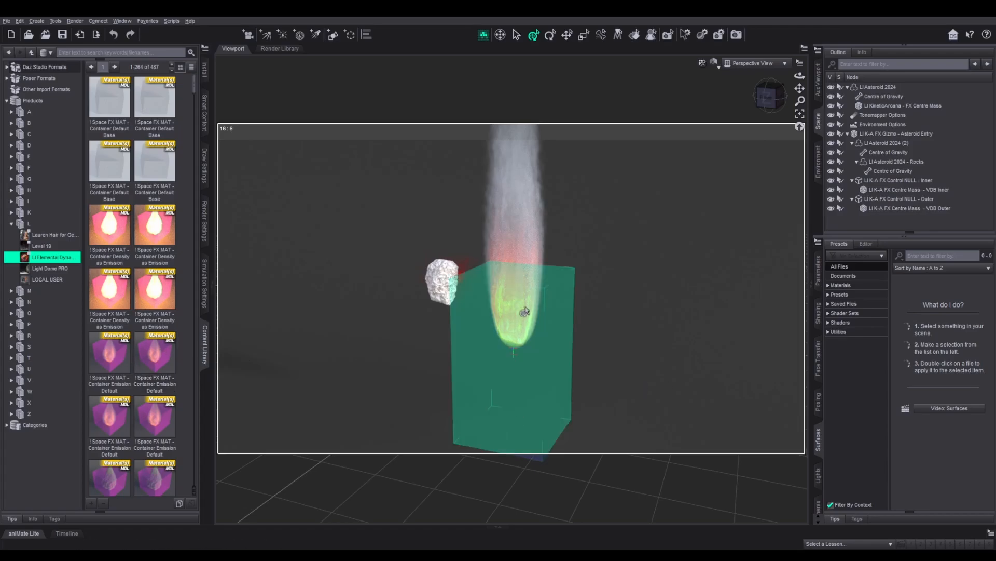
- Toggle the Asteroid Entry gizmo's VDB Outer and VDB Inner nodes to compare them, leaving only VDB Outer of the two hidden
{"action": "left_click", "coordinate": [524, 311]}
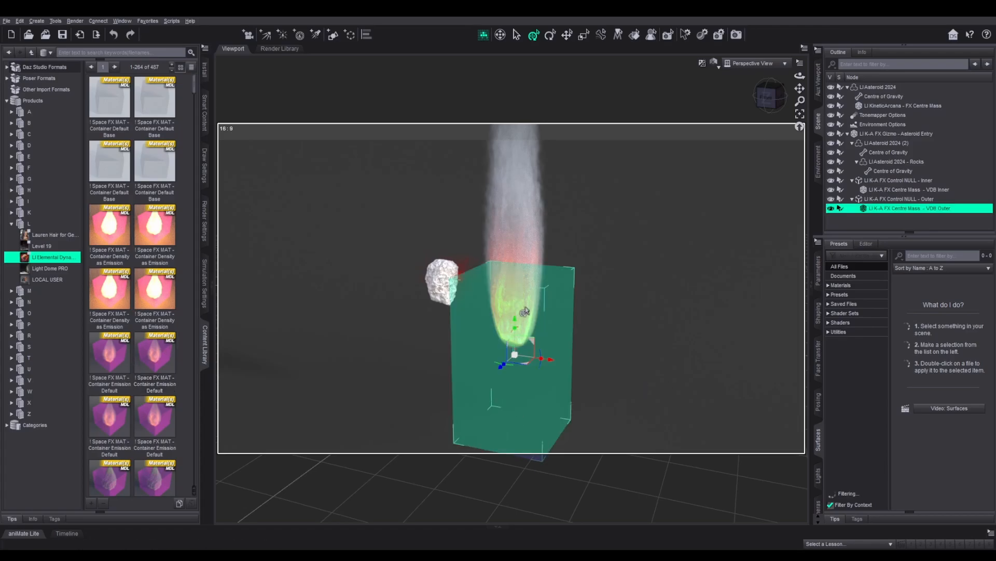
{"action": "left_click", "coordinate": [831, 210]}
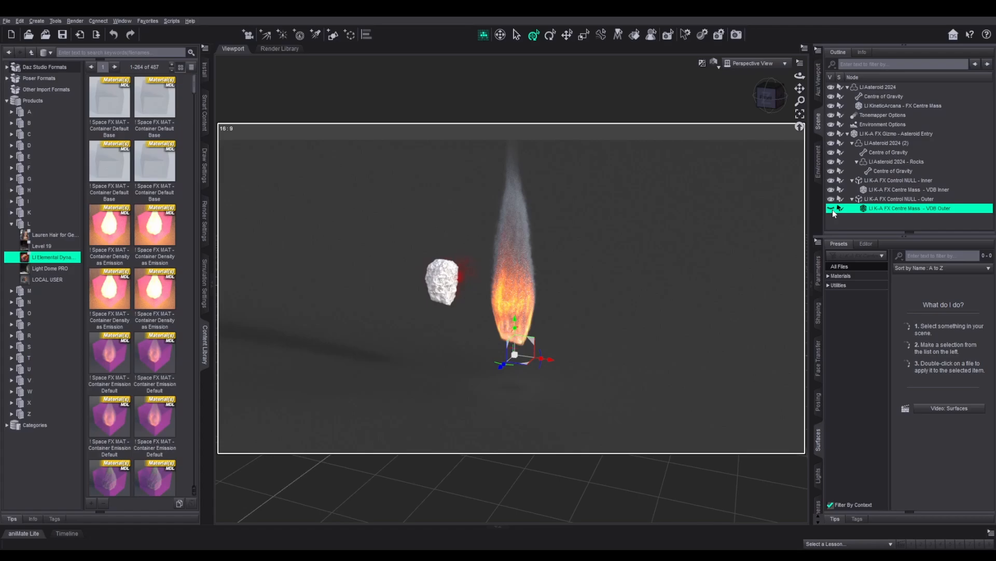
{"action": "left_click", "coordinate": [832, 209]}
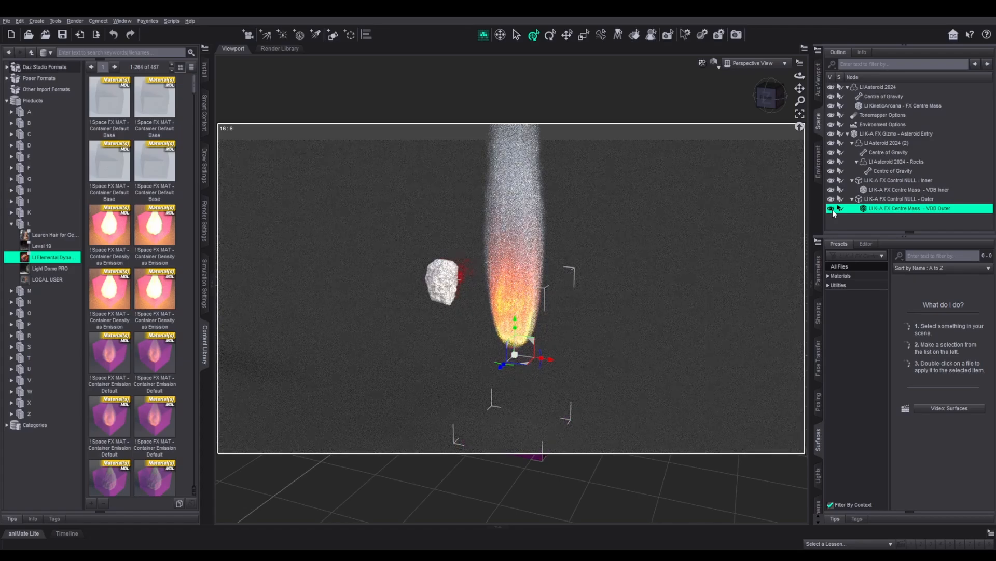
{"action": "left_click", "coordinate": [831, 209]}
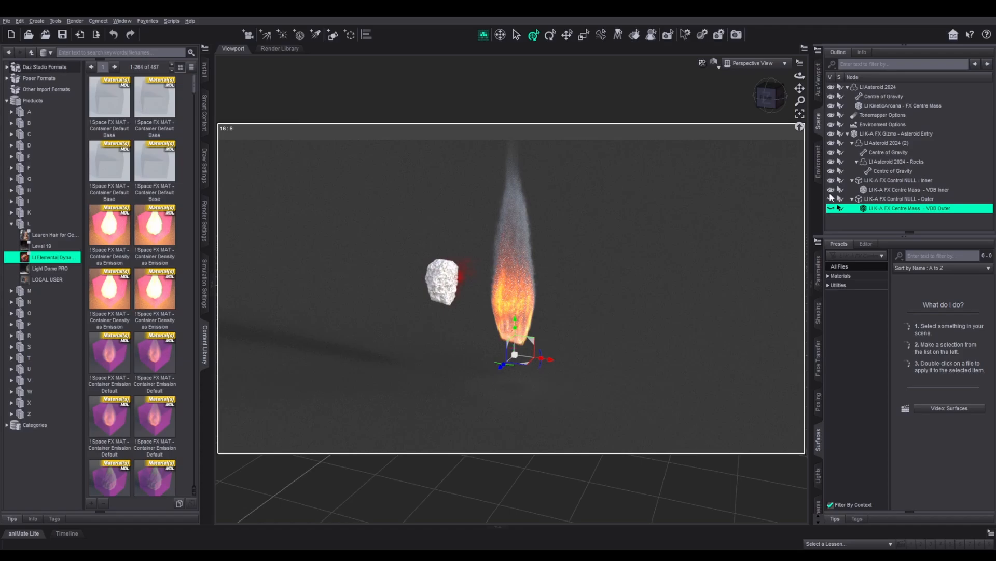
{"action": "left_click", "coordinate": [830, 190]}
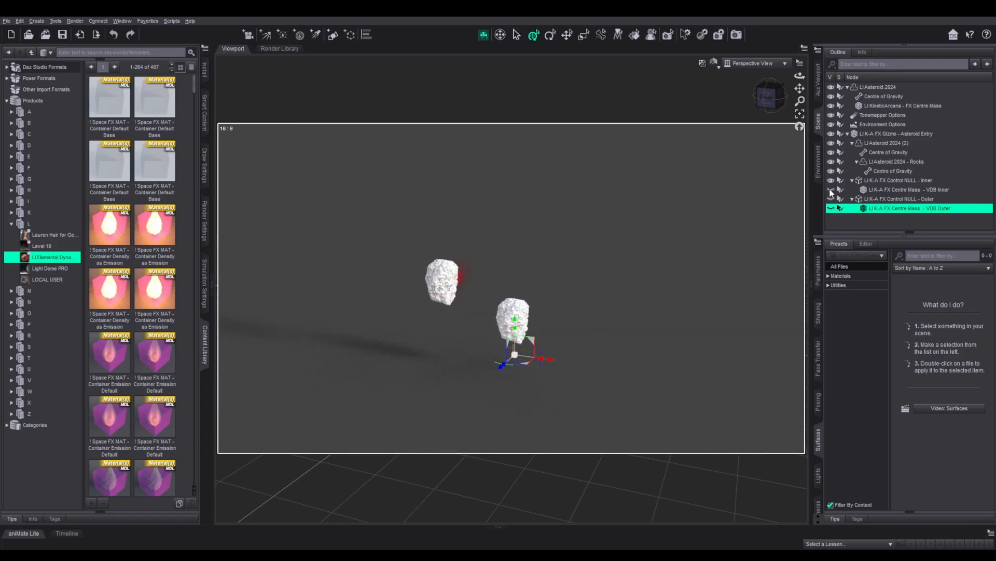
{"action": "left_click", "coordinate": [831, 190]}
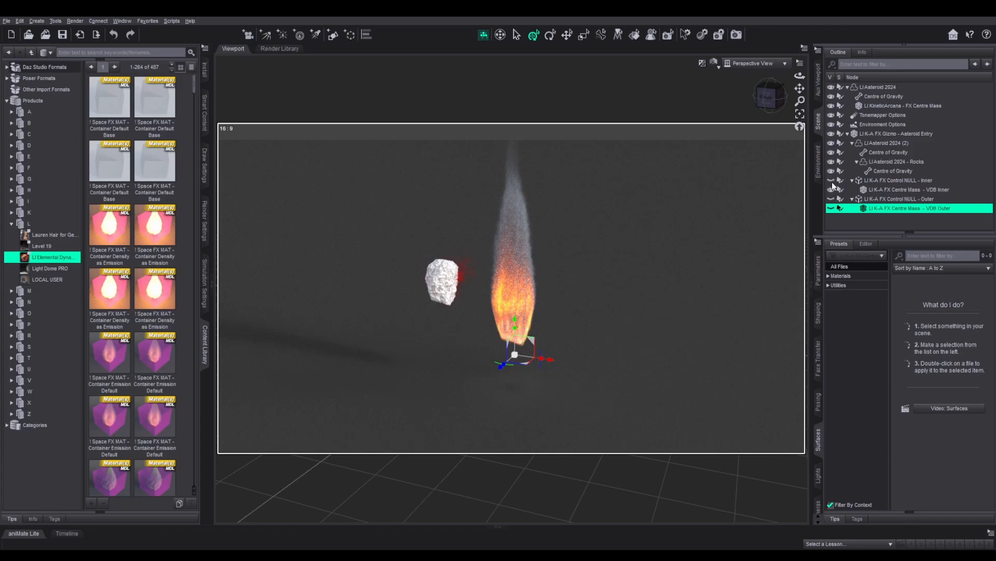
- Check how the inner FX control null, the Rocks node and its Centre of Gravity affect the preview by toggling their visibility, and clear the selection
{"action": "left_click", "coordinate": [832, 182]}
{"action": "left_click", "coordinate": [832, 172]}
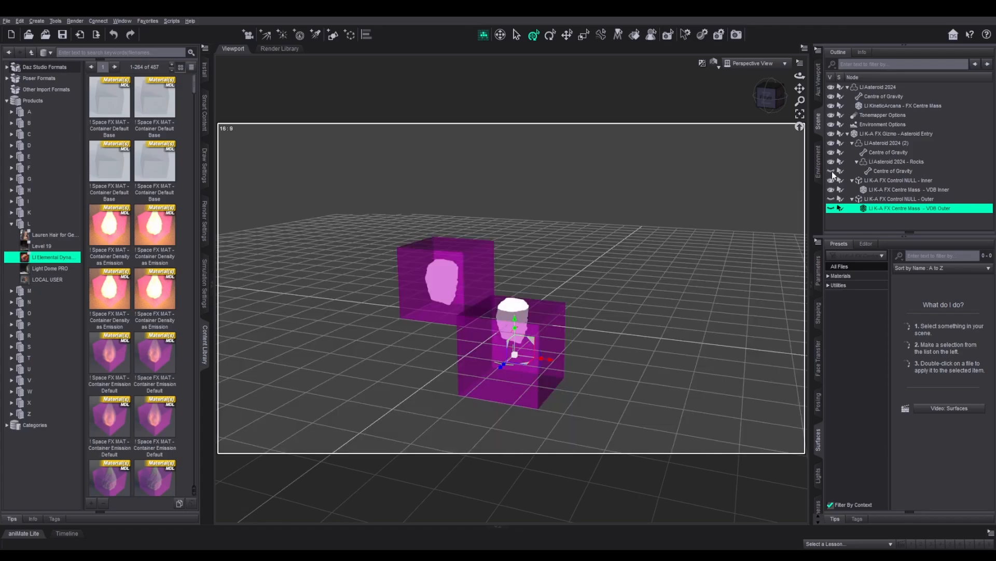
{"action": "left_click", "coordinate": [832, 172]}
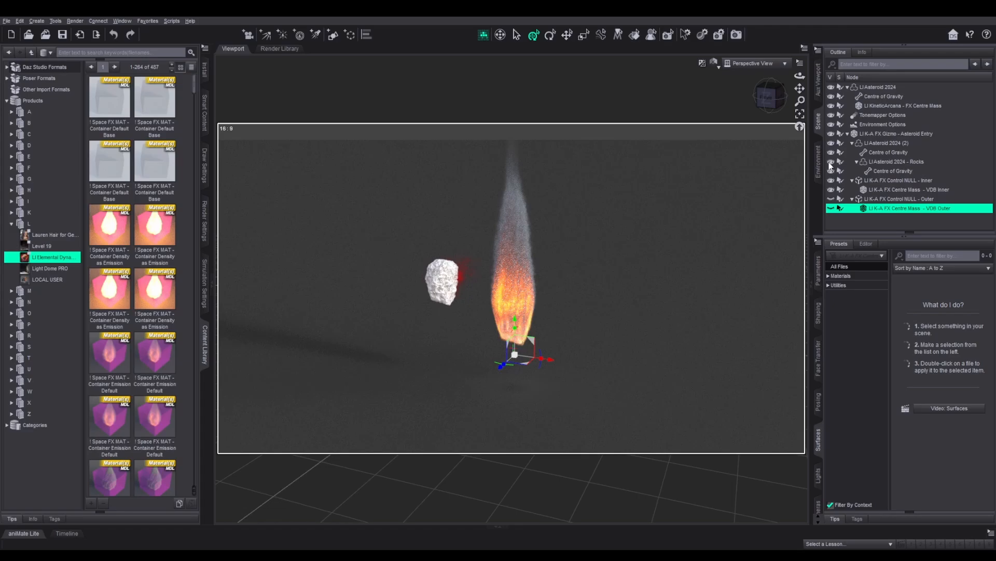
{"action": "left_click", "coordinate": [830, 163]}
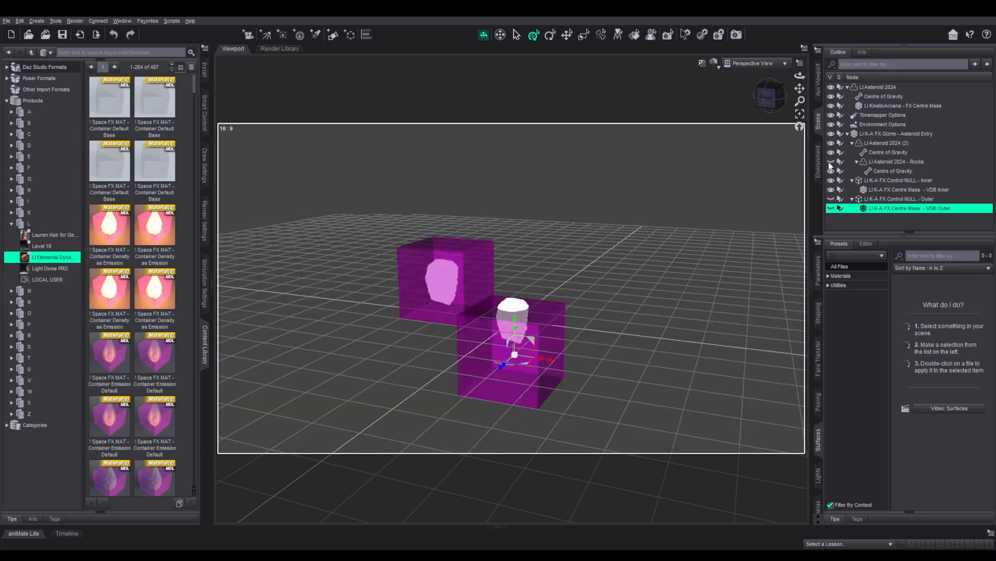
{"action": "left_click", "coordinate": [831, 162]}
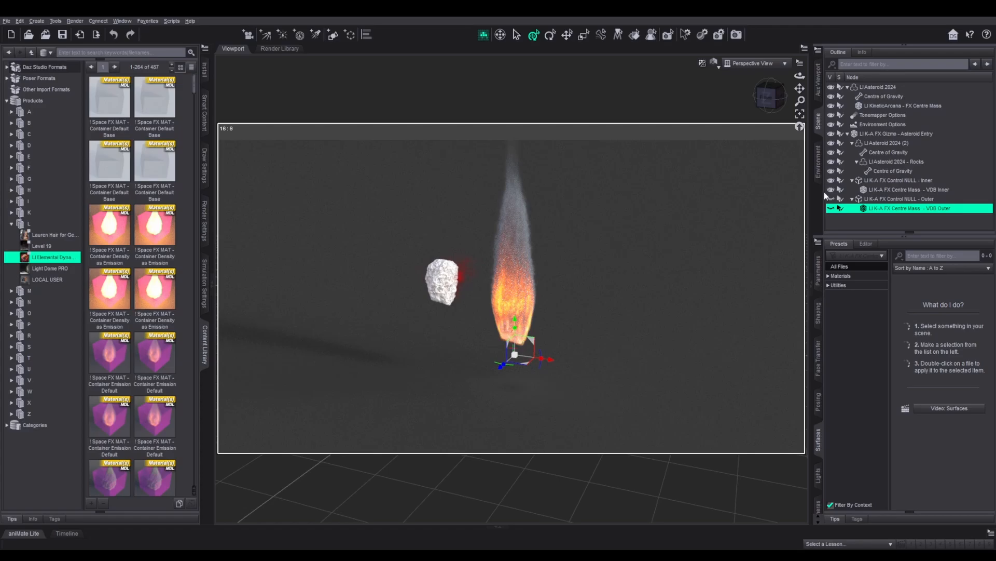
{"action": "left_click", "coordinate": [849, 221]}
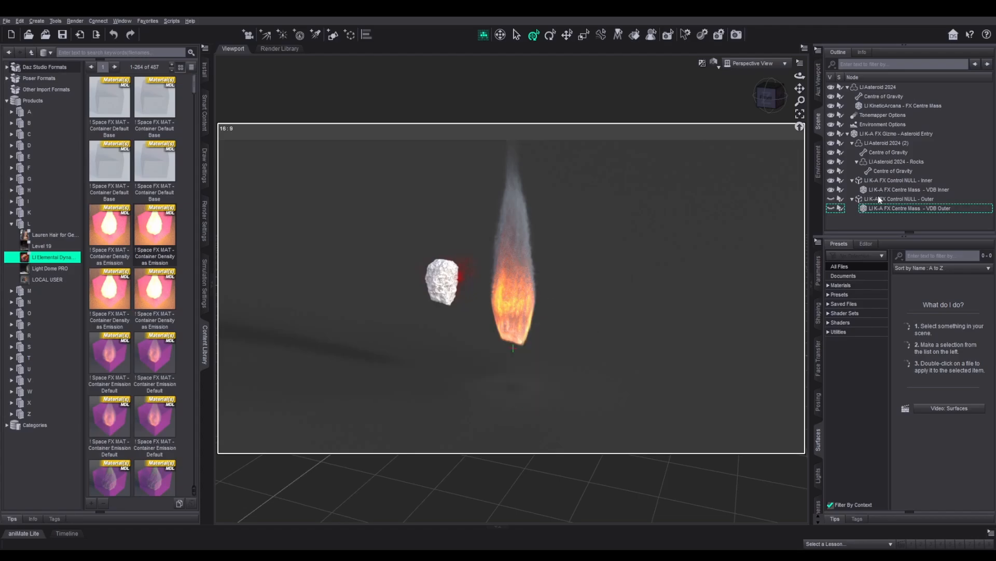
- Select the Asteroid Entry gizmo's root node and toggle its visibility off and on twice to check its effect
{"action": "left_click", "coordinate": [889, 134]}
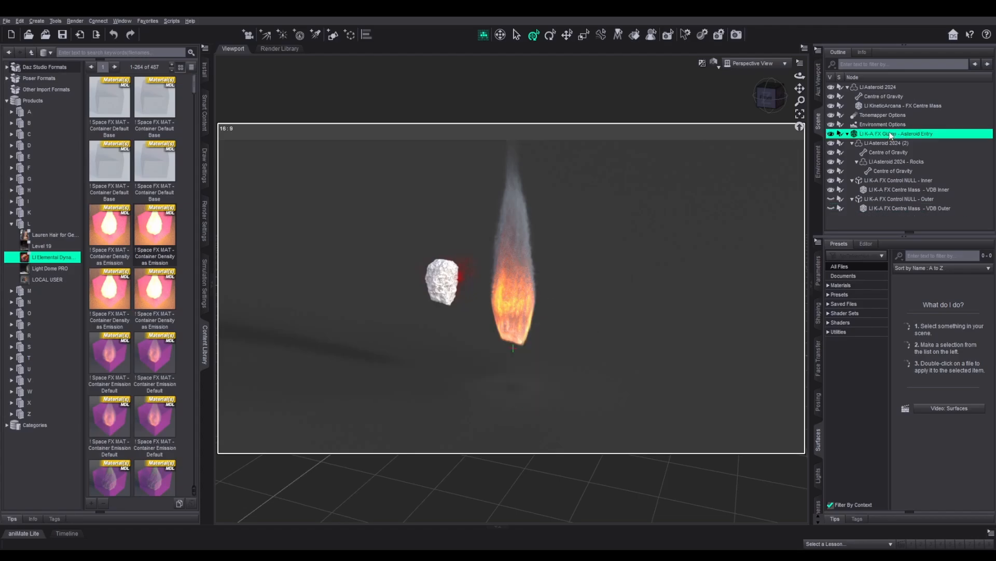
{"action": "left_click", "coordinate": [830, 134]}
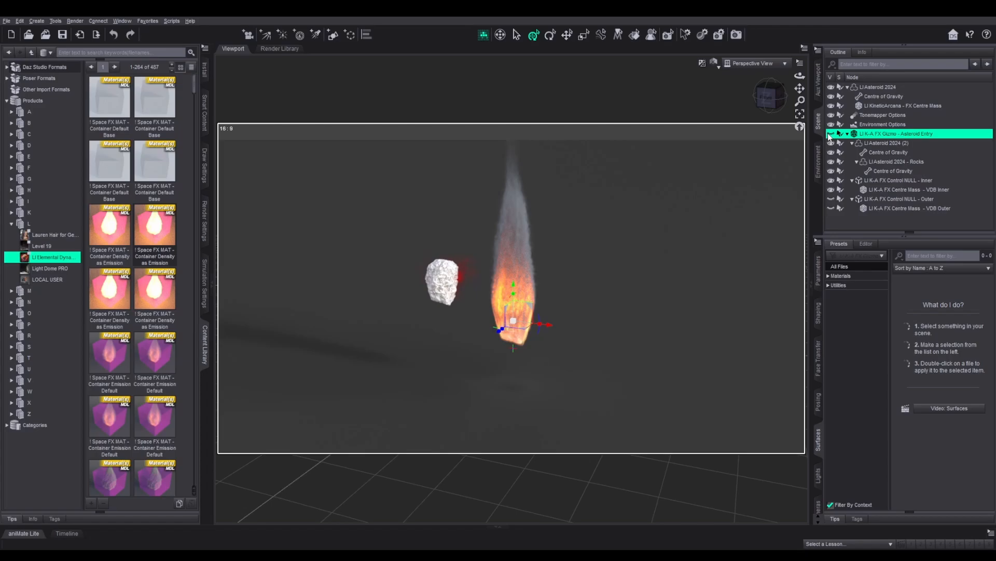
{"action": "left_click", "coordinate": [831, 134]}
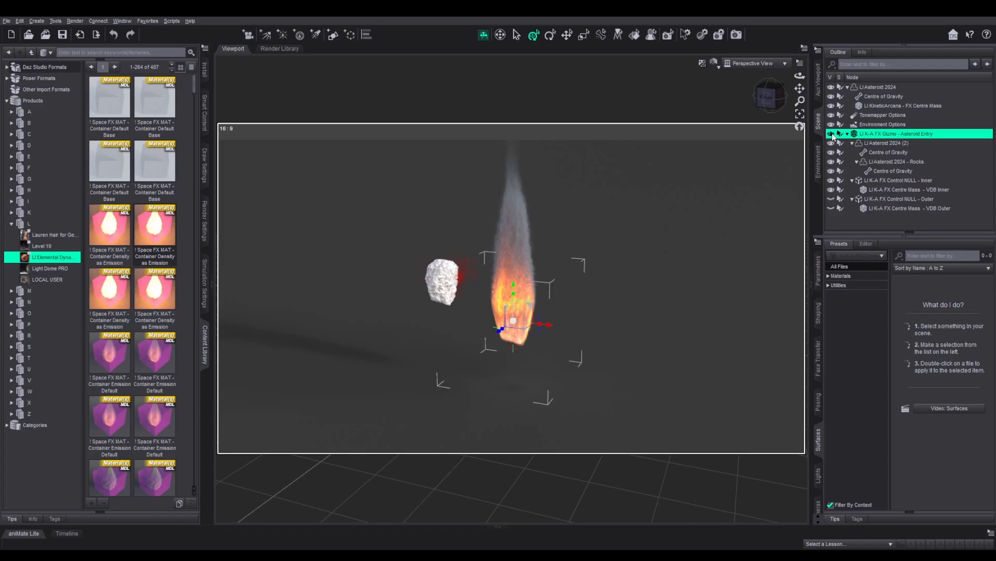
{"action": "left_click", "coordinate": [830, 134]}
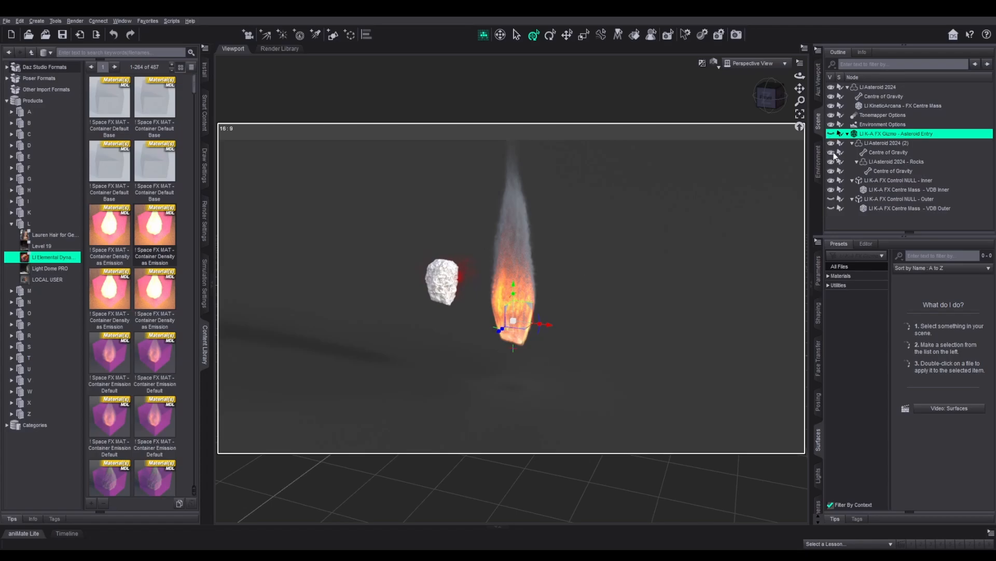
{"action": "left_click", "coordinate": [831, 134]}
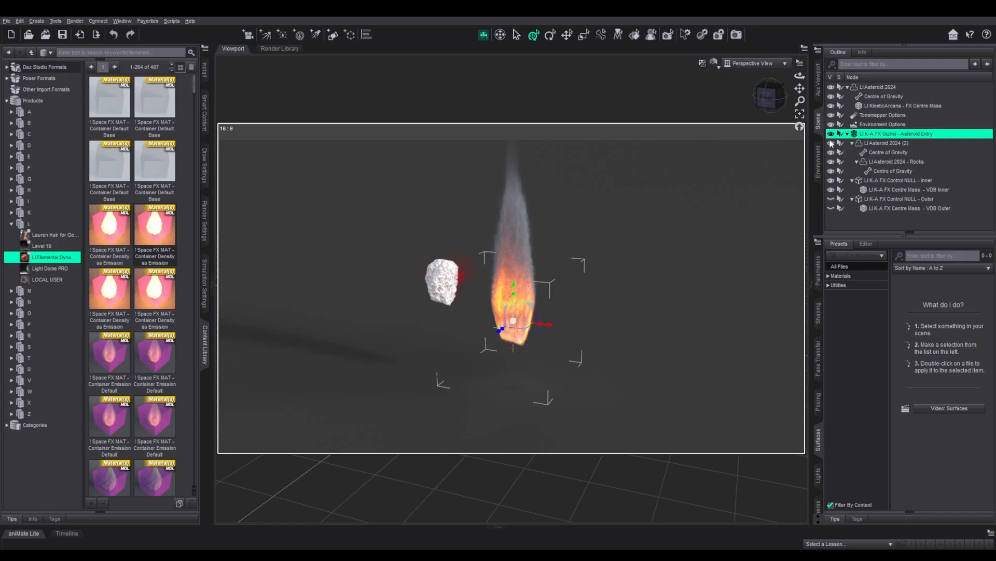
- Hide the Asteroid Entry gizmo's LI Asteroid 2024 (2), its Centre of Gravity and the Rocks node, and select that asteroid
{"action": "left_click", "coordinate": [831, 143]}
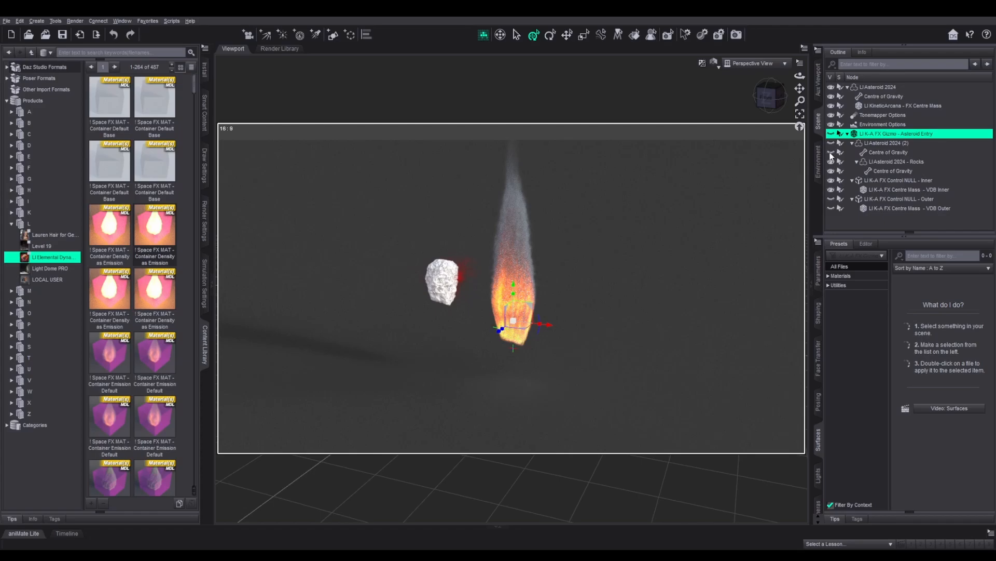
{"action": "left_click", "coordinate": [831, 153]}
{"action": "left_click", "coordinate": [831, 162]}
{"action": "left_click", "coordinate": [873, 144]}
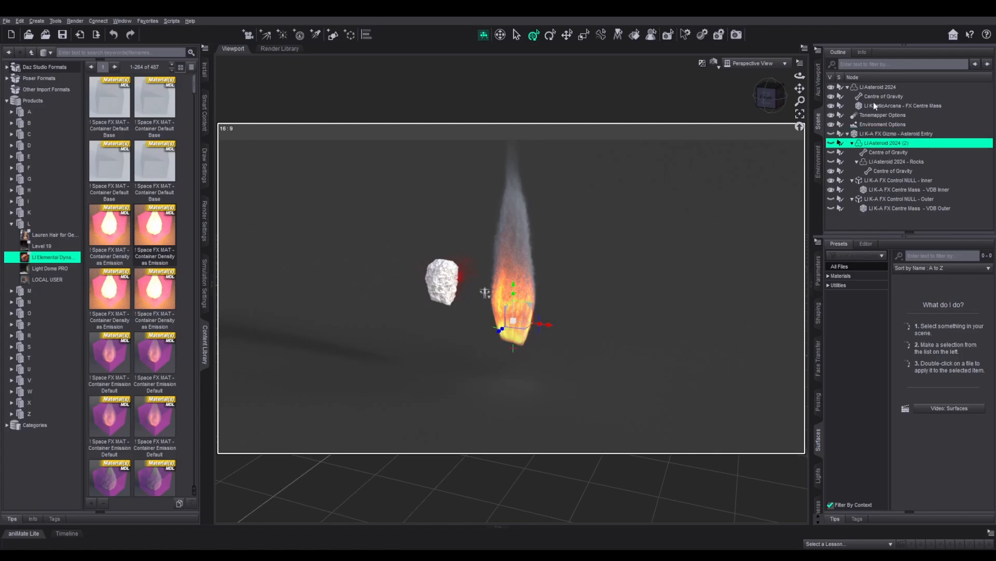
{"action": "left_click", "coordinate": [20, 21]}
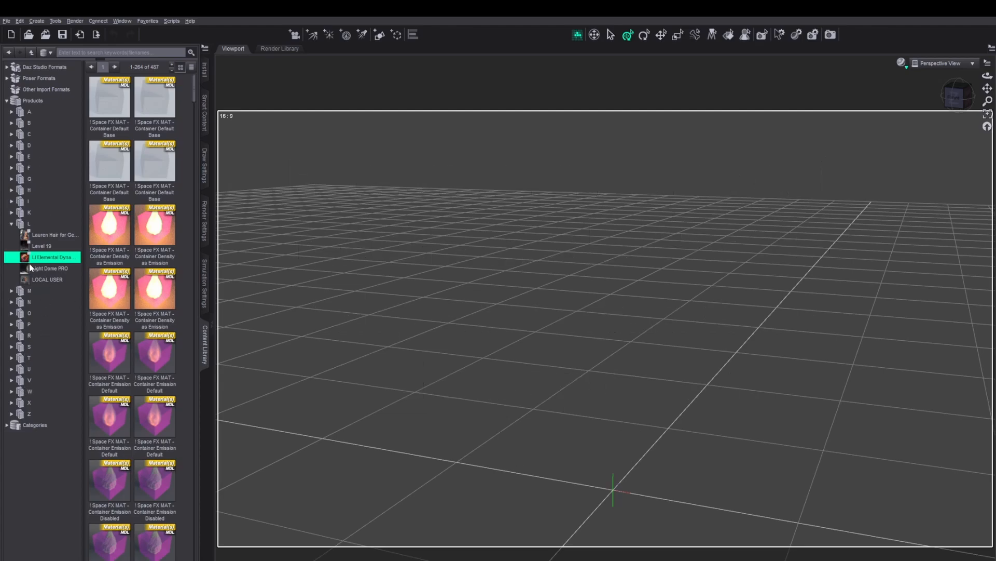
- Browse the LI Elemental Dynamics library through its container materials, dome rotations, asteroid props and shapes, HDRIs and smoke colours to the FX gizmos
{"action": "left_click", "coordinate": [11, 156]}
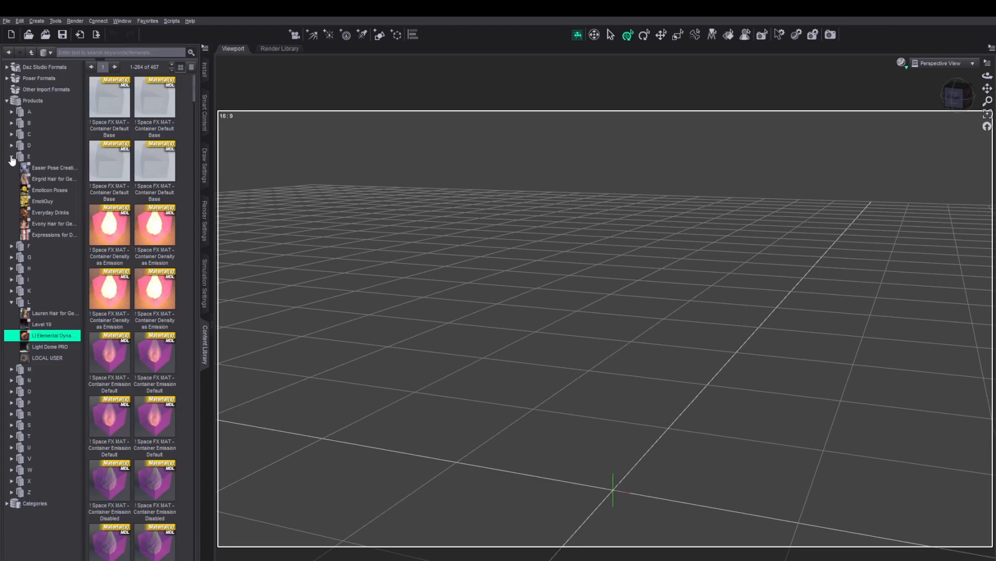
{"action": "left_click", "coordinate": [12, 157]}
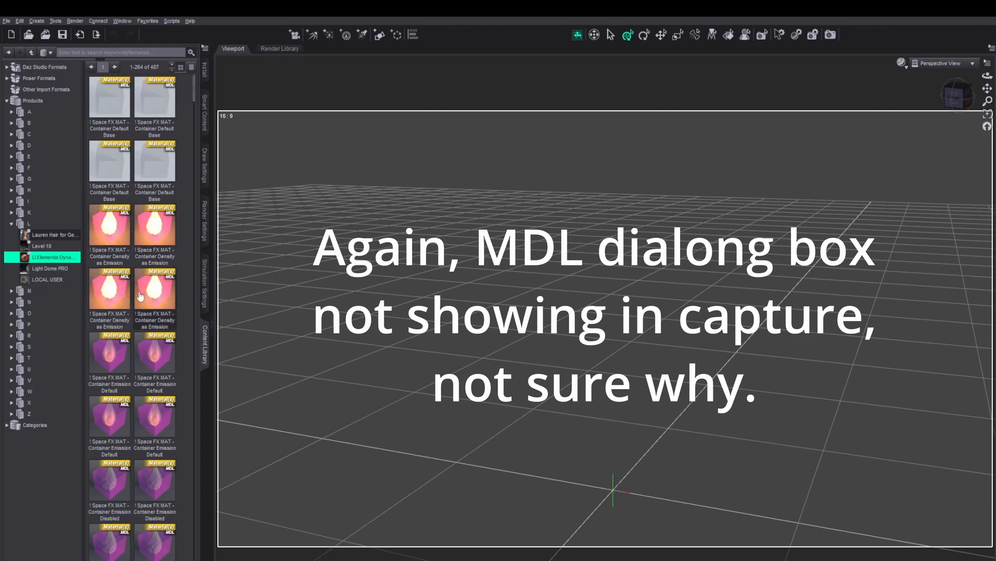
{"action": "scroll", "coordinate": [147, 353], "scroll_direction": "down", "scroll_amount": 5}
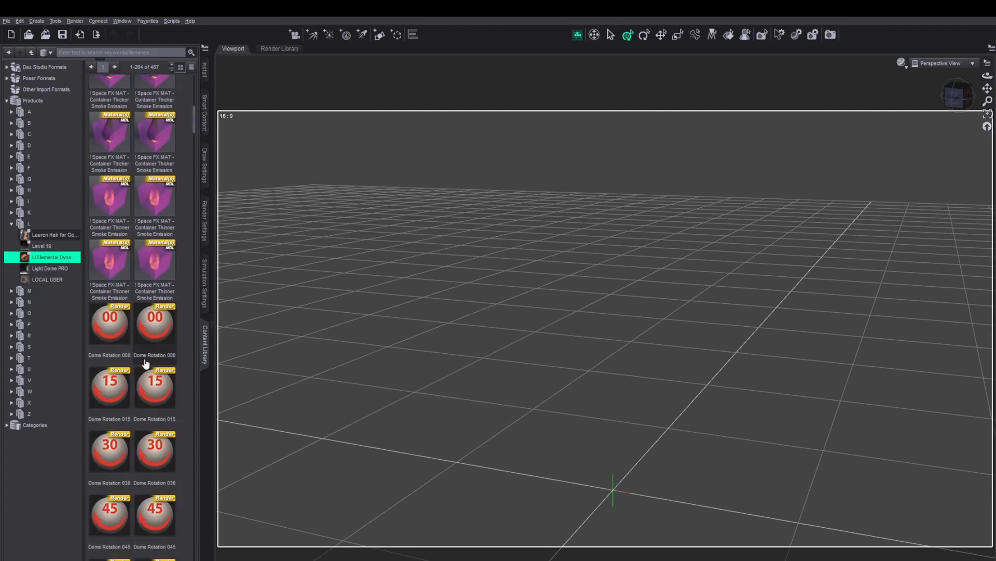
{"action": "scroll", "coordinate": [146, 365], "scroll_direction": "down", "scroll_amount": 1}
{"action": "scroll", "coordinate": [147, 353], "scroll_direction": "up", "scroll_amount": 5}
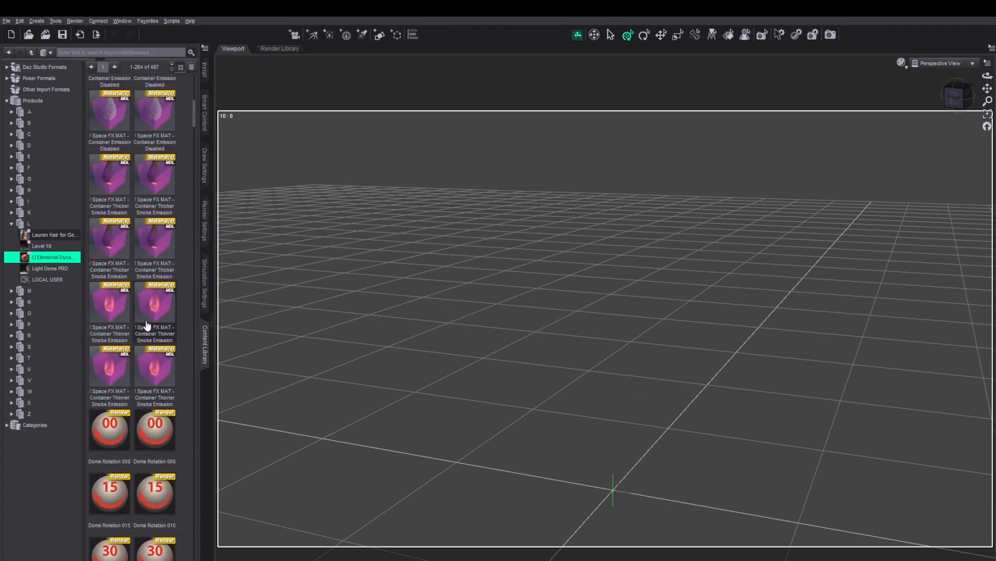
{"action": "scroll", "coordinate": [152, 383], "scroll_direction": "down", "scroll_amount": 10}
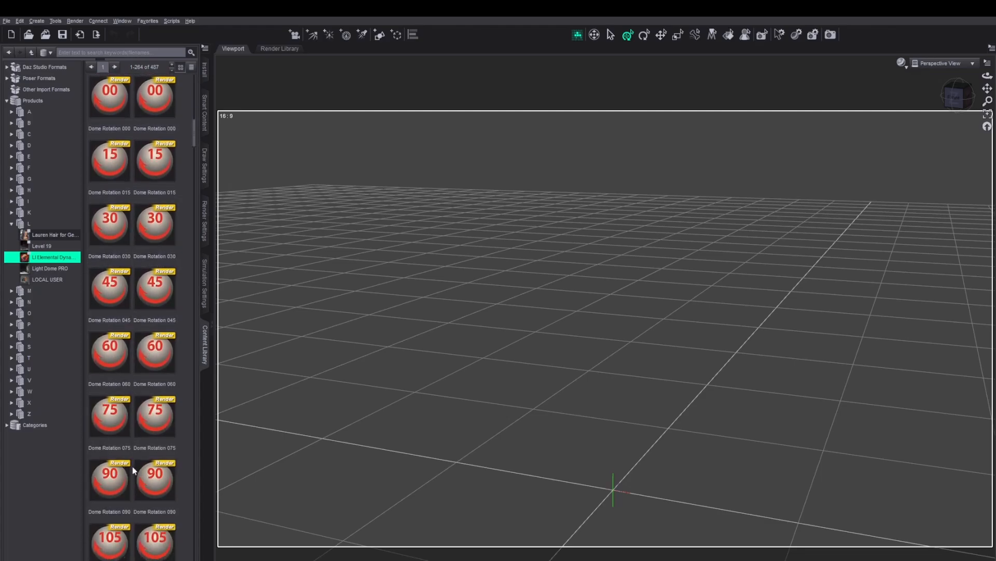
{"action": "scroll", "coordinate": [133, 467], "scroll_direction": "down", "scroll_amount": 15}
{"action": "scroll", "coordinate": [136, 467], "scroll_direction": "down", "scroll_amount": 20}
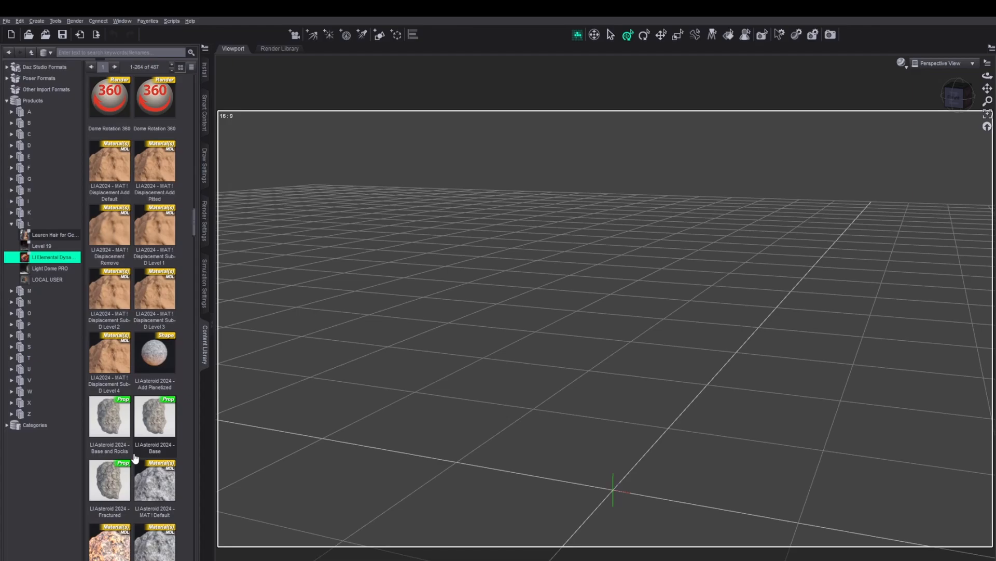
{"action": "scroll", "coordinate": [135, 458], "scroll_direction": "down", "scroll_amount": 5}
{"action": "scroll", "coordinate": [136, 456], "scroll_direction": "up", "scroll_amount": 10}
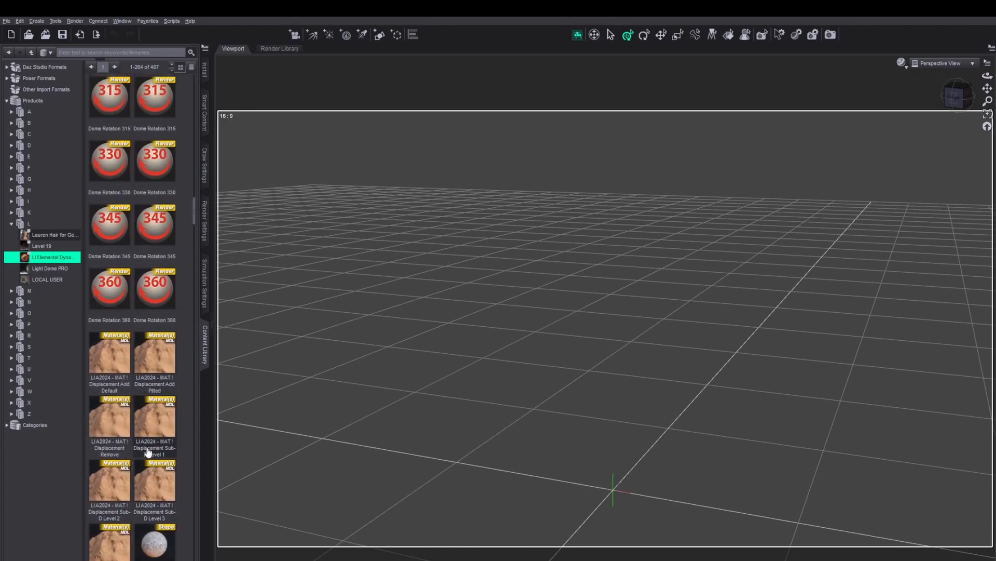
{"action": "scroll", "coordinate": [148, 451], "scroll_direction": "down", "scroll_amount": 5}
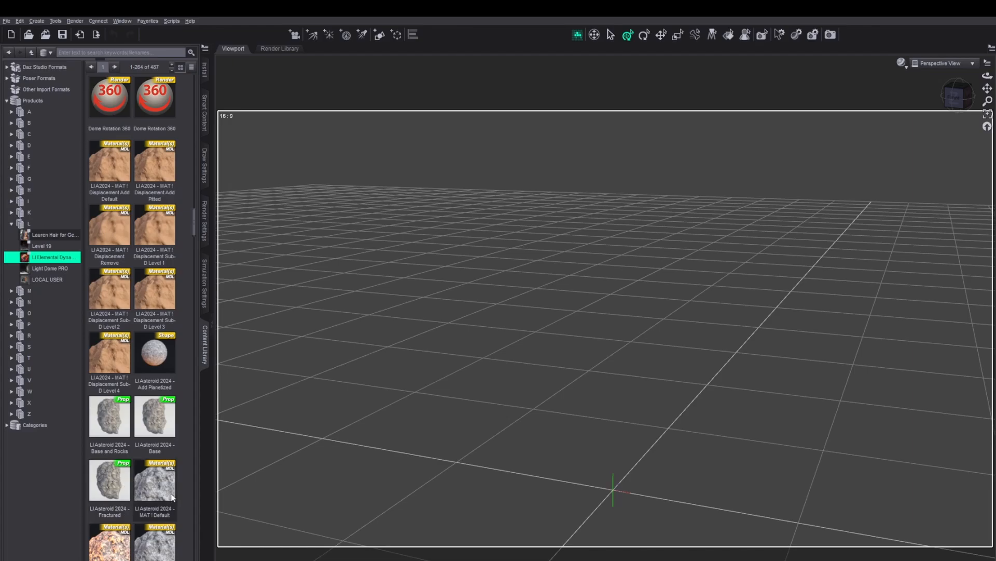
{"action": "scroll", "coordinate": [151, 488], "scroll_direction": "down", "scroll_amount": 3}
{"action": "scroll", "coordinate": [153, 415], "scroll_direction": "down", "scroll_amount": 10}
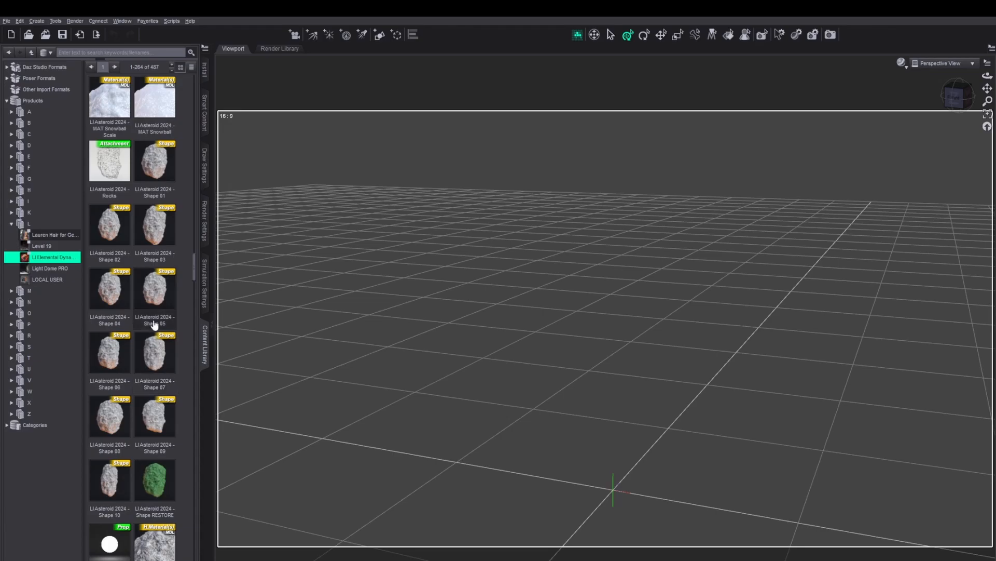
{"action": "scroll", "coordinate": [156, 363], "scroll_direction": "down", "scroll_amount": 3}
{"action": "scroll", "coordinate": [159, 377], "scroll_direction": "down", "scroll_amount": 12}
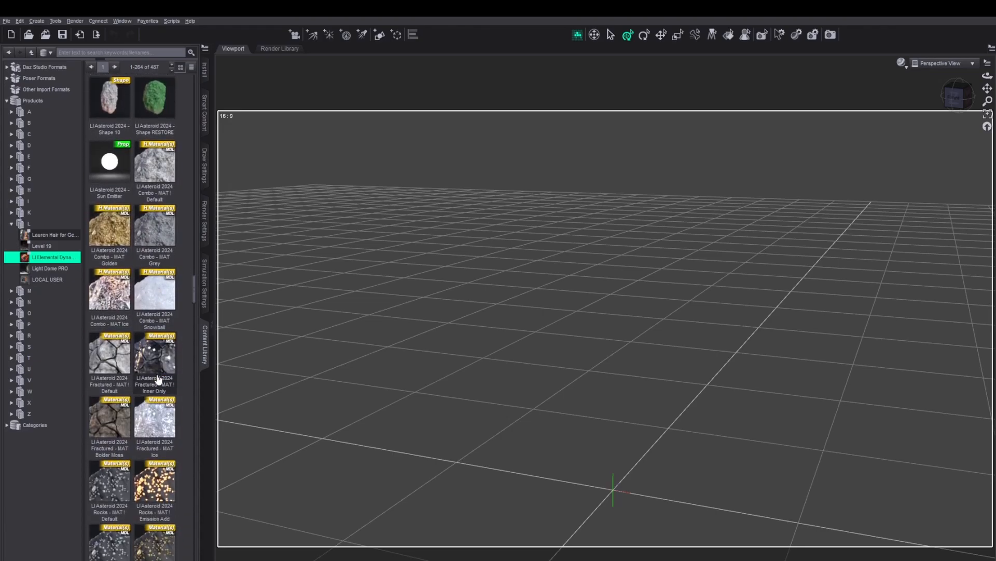
{"action": "scroll", "coordinate": [159, 378], "scroll_direction": "down", "scroll_amount": 15}
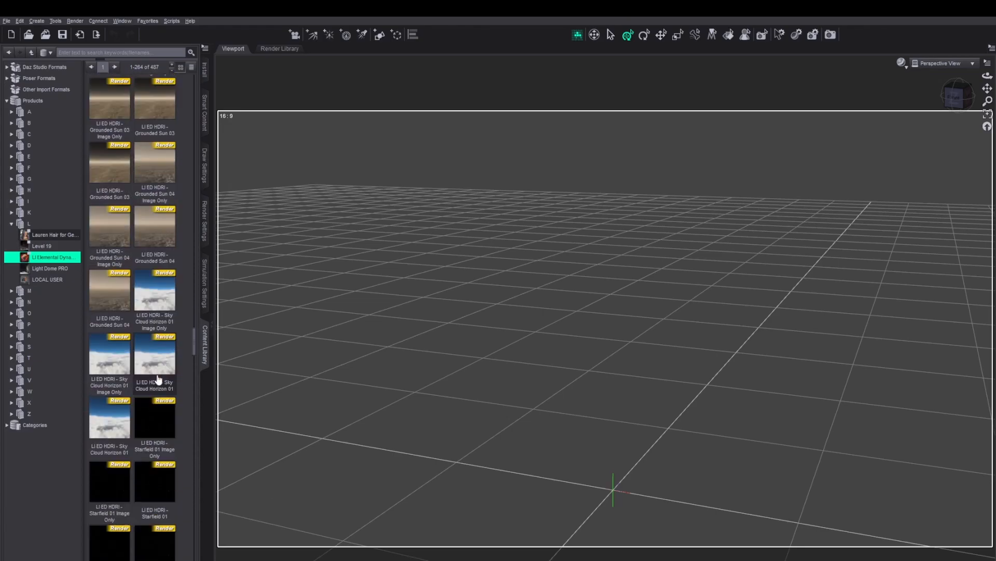
{"action": "scroll", "coordinate": [157, 380], "scroll_direction": "down", "scroll_amount": 15}
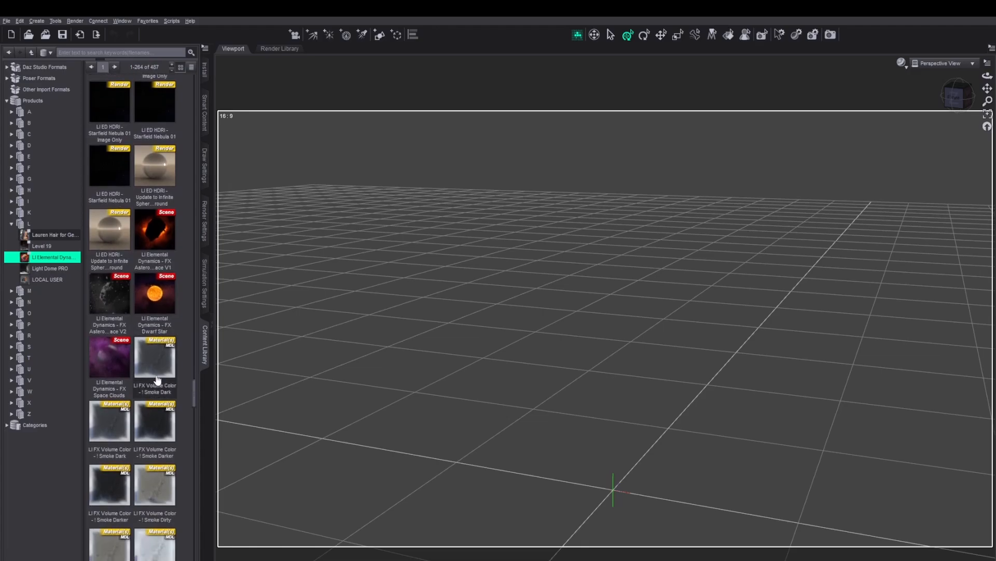
{"action": "scroll", "coordinate": [156, 383], "scroll_direction": "down", "scroll_amount": 12}
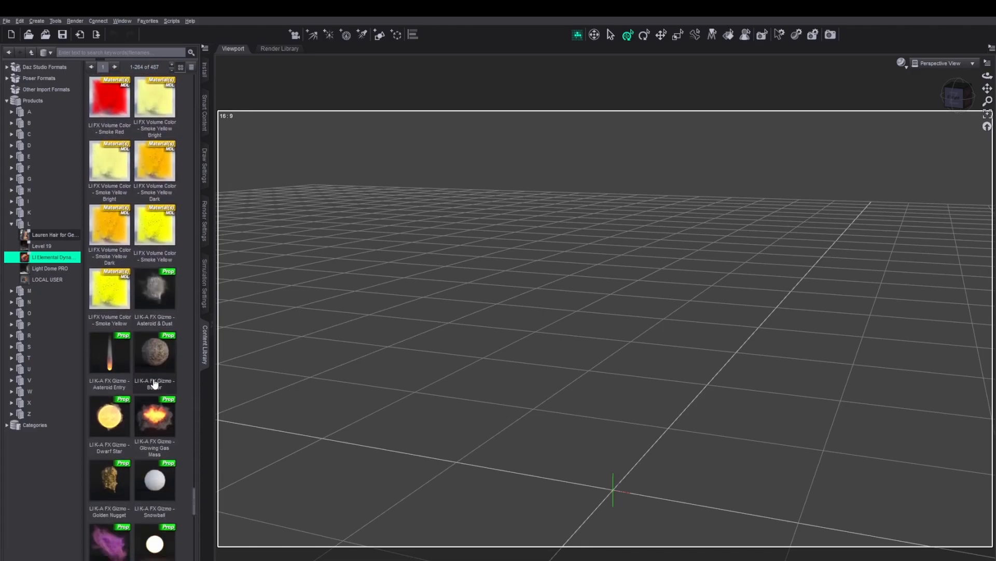
- Load the LI K-A FX Gizmo - Golden Nugget prop into the empty scene and raise it well above the floor grid's origin
{"action": "double_click", "coordinate": [112, 480]}
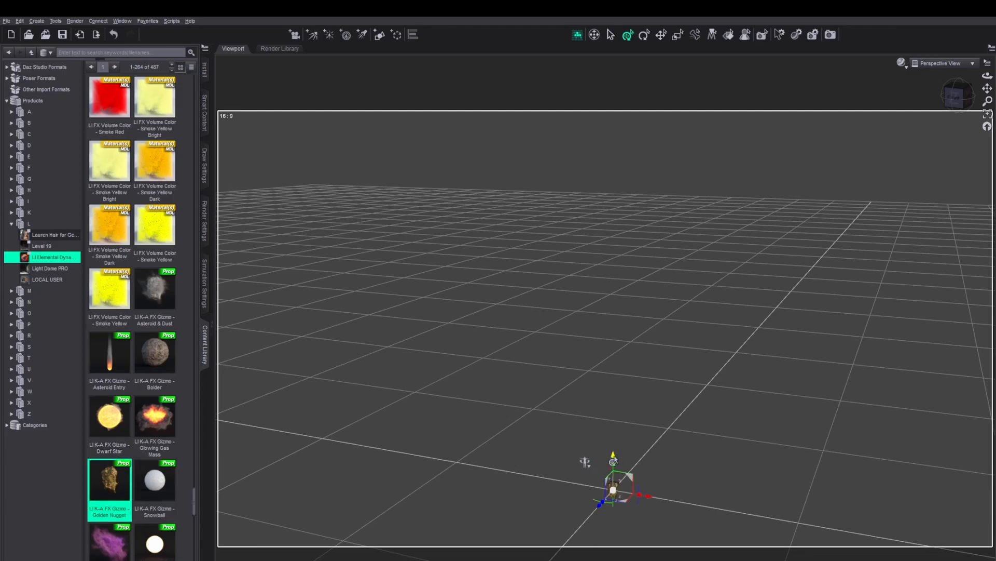
{"action": "left_click_drag", "start_coordinate": [614, 460], "coordinate": [614, 295]}
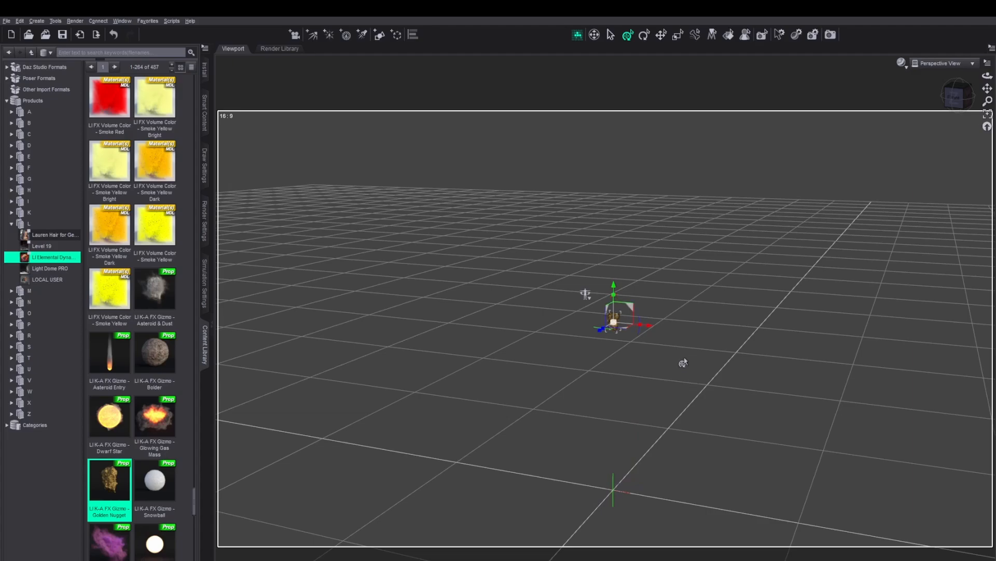
{"action": "scroll", "coordinate": [683, 362], "scroll_direction": "up", "scroll_amount": 5}
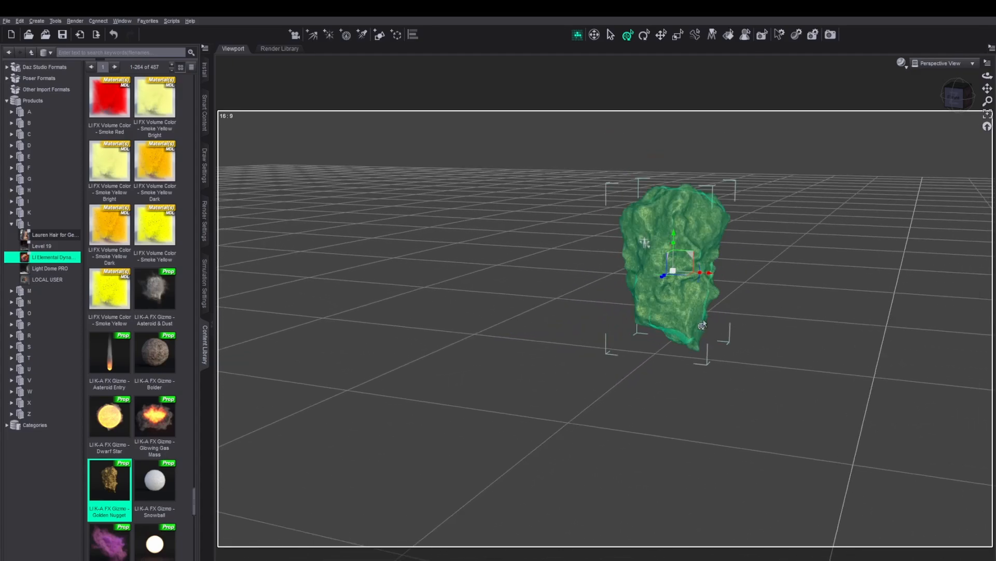
- Browse the LI Elemental Dynamics library through the KineticArcana gizmos, dust clouds, smoke colours, HDRIs, asteroid shapes and dome rotations to the Space FX container materials
{"action": "scroll", "coordinate": [703, 325], "scroll_direction": "down", "scroll_amount": 3}
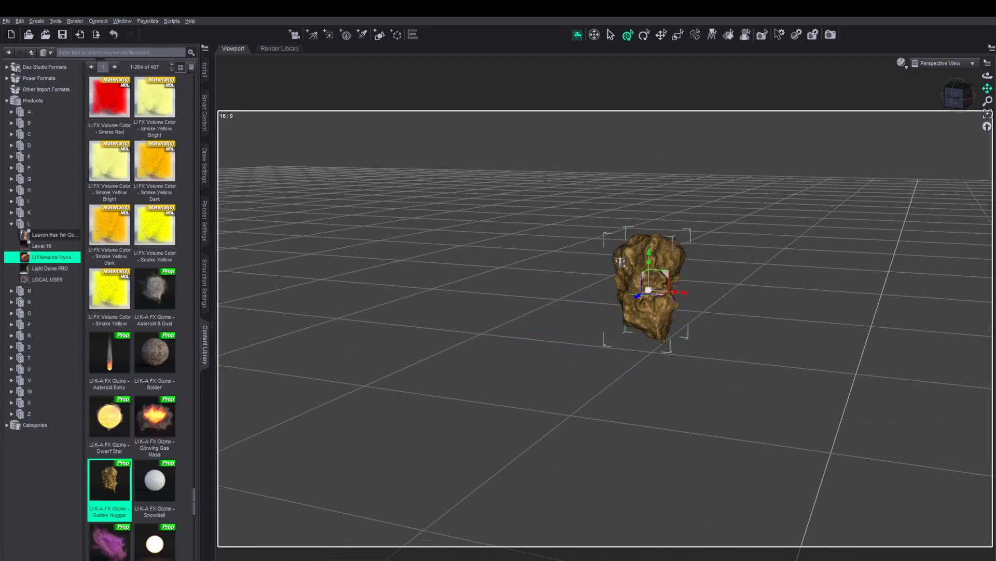
{"action": "left_click_drag", "start_coordinate": [987, 89], "coordinate": [889, 129]}
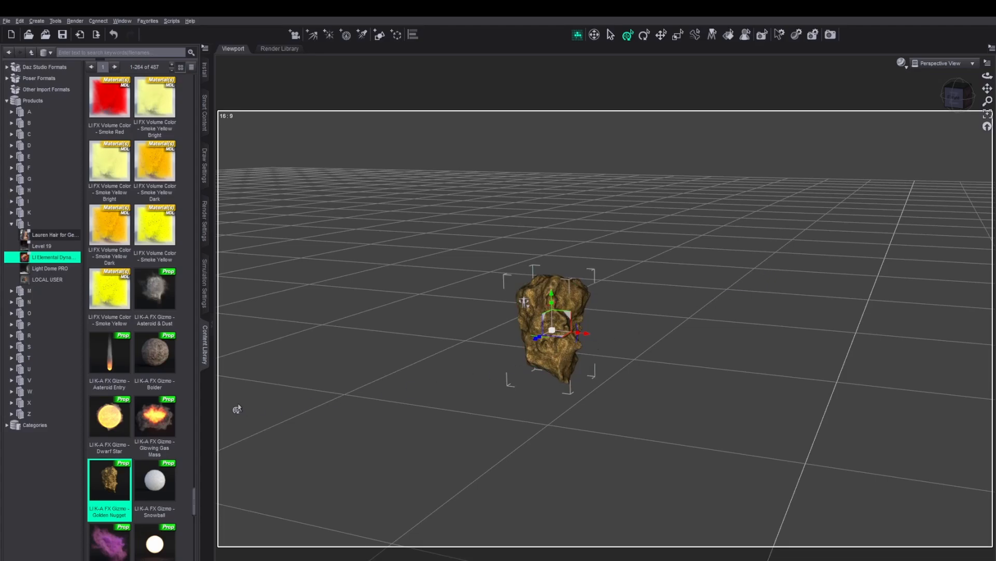
{"action": "scroll", "coordinate": [150, 422], "scroll_direction": "down", "scroll_amount": 5}
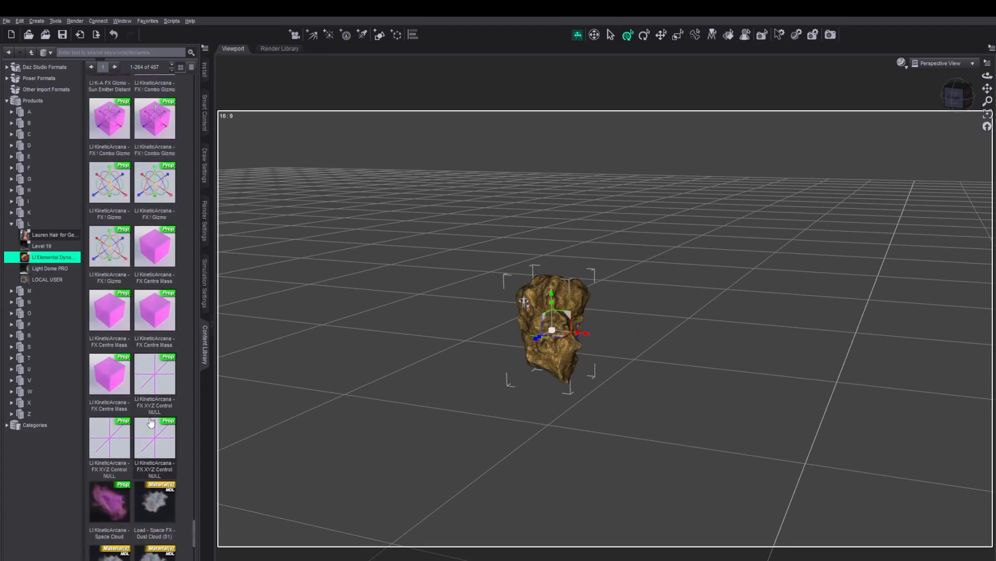
{"action": "scroll", "coordinate": [150, 422], "scroll_direction": "down", "scroll_amount": 3}
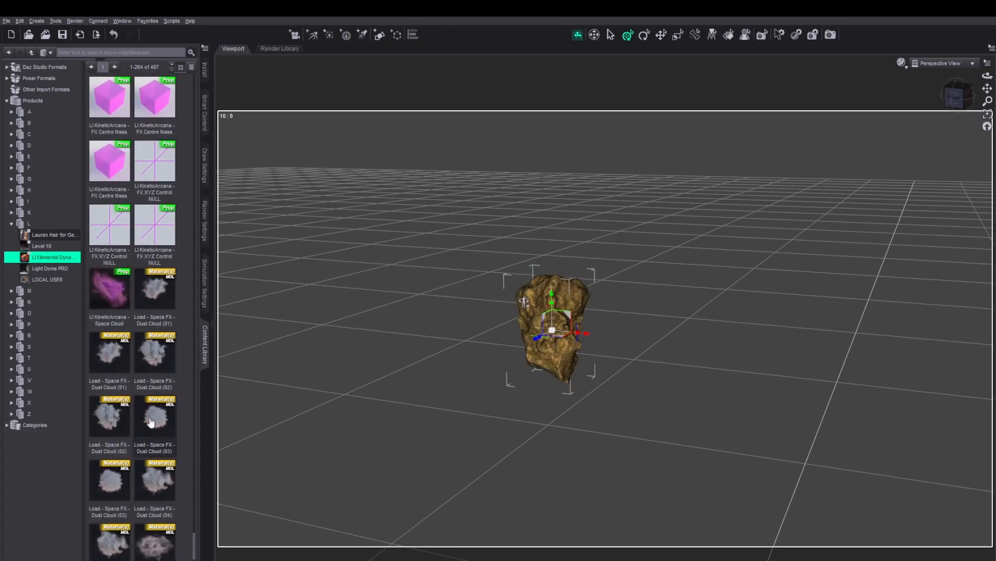
{"action": "scroll", "coordinate": [151, 422], "scroll_direction": "up", "scroll_amount": 10}
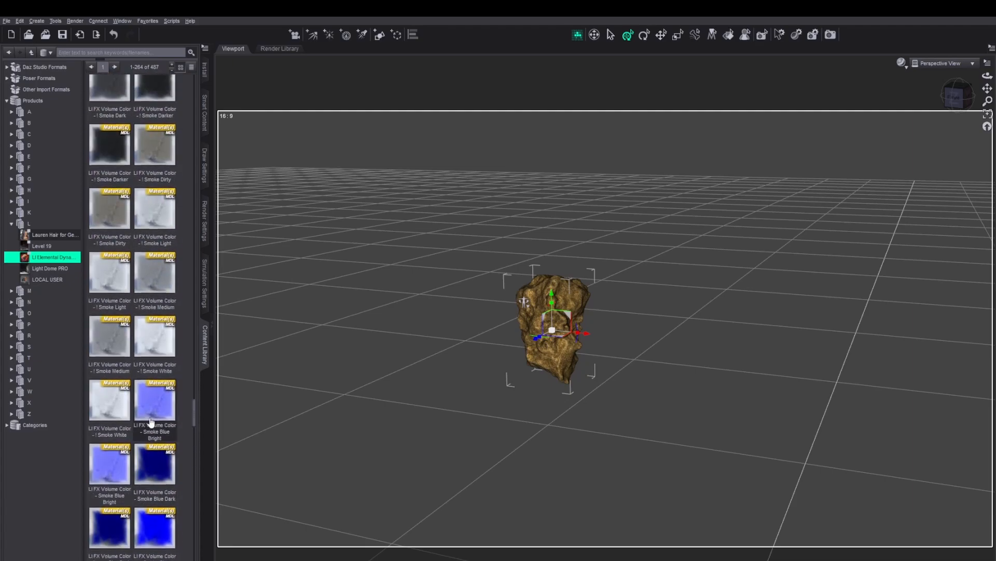
{"action": "scroll", "coordinate": [151, 421], "scroll_direction": "down", "scroll_amount": 10}
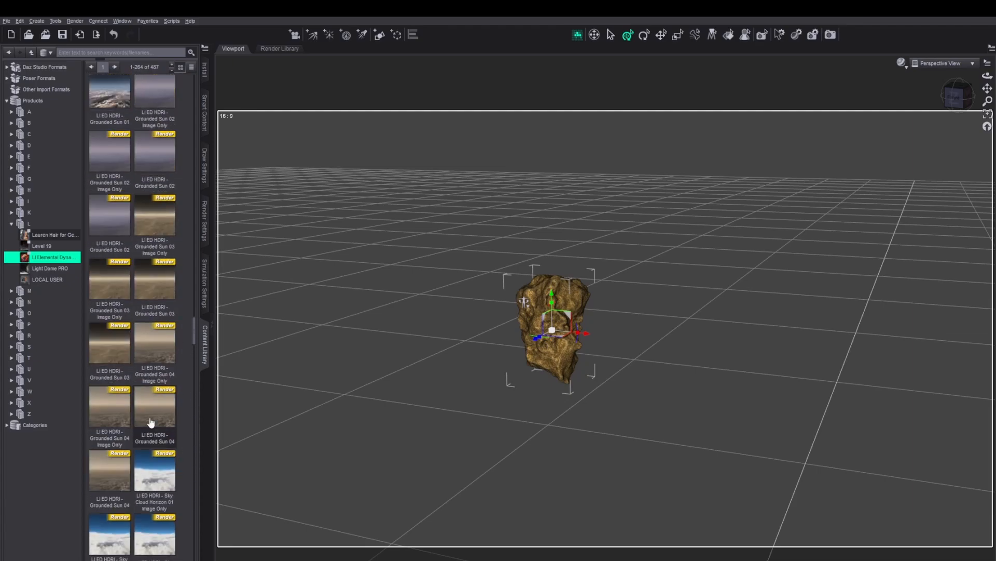
{"action": "scroll", "coordinate": [151, 422], "scroll_direction": "up", "scroll_amount": 8}
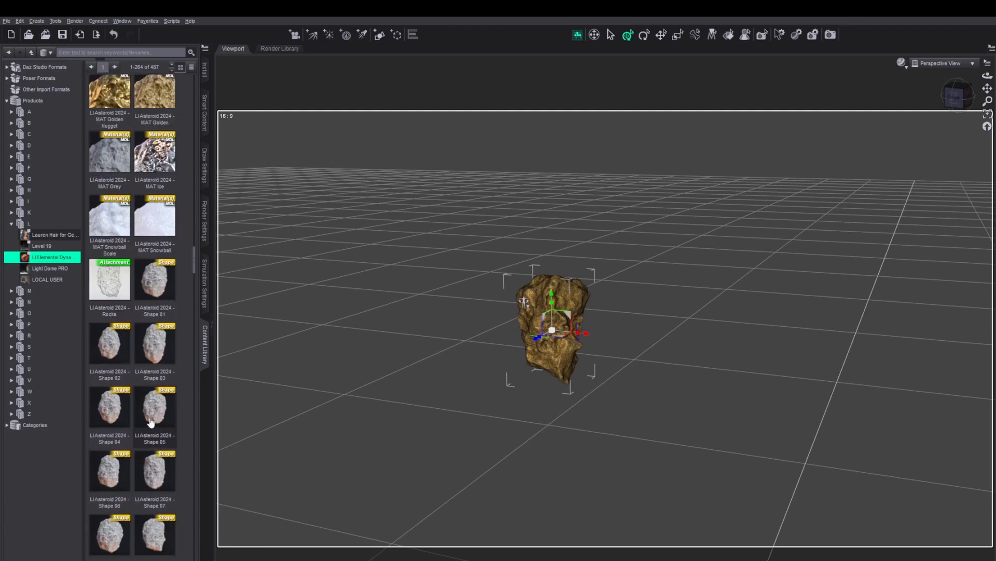
{"action": "scroll", "coordinate": [151, 421], "scroll_direction": "up", "scroll_amount": 10}
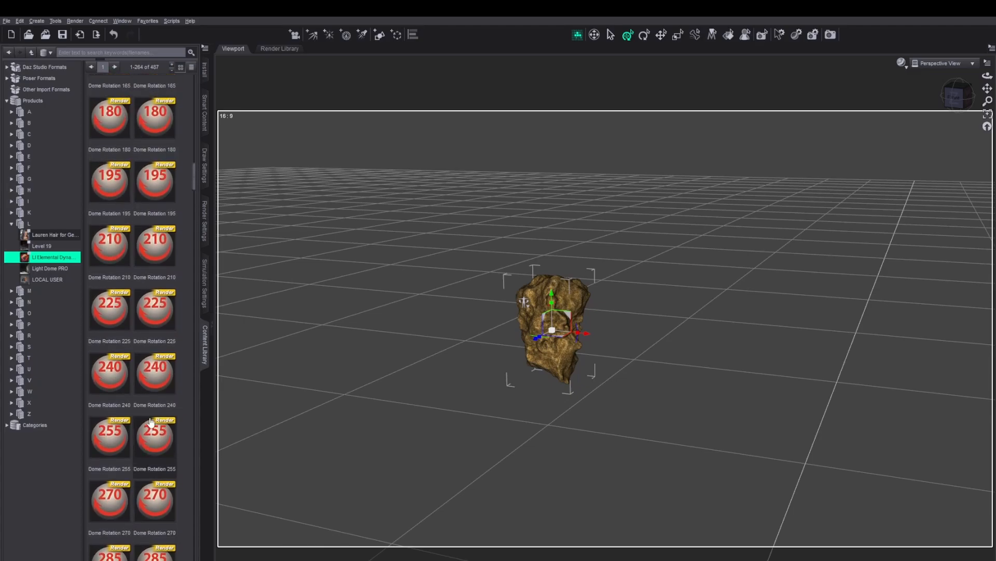
{"action": "scroll", "coordinate": [151, 422], "scroll_direction": "up", "scroll_amount": 10}
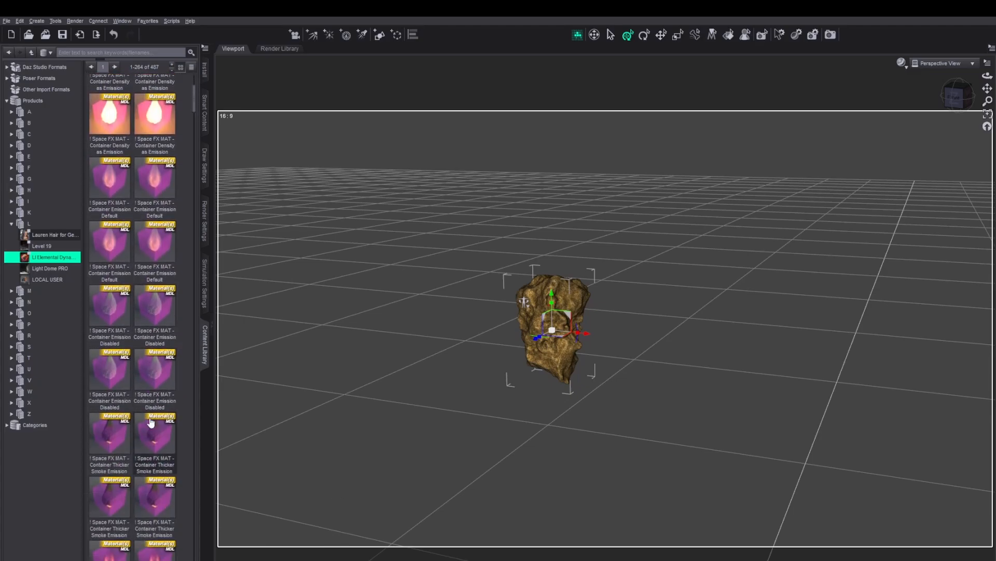
- Try to apply the ! Space FX MAT - Container Thinner Smoke Emission material to the Golden Nugget gizmo
{"action": "scroll", "coordinate": [151, 421], "scroll_direction": "up", "scroll_amount": 2}
{"action": "scroll", "coordinate": [151, 422], "scroll_direction": "down", "scroll_amount": 6}
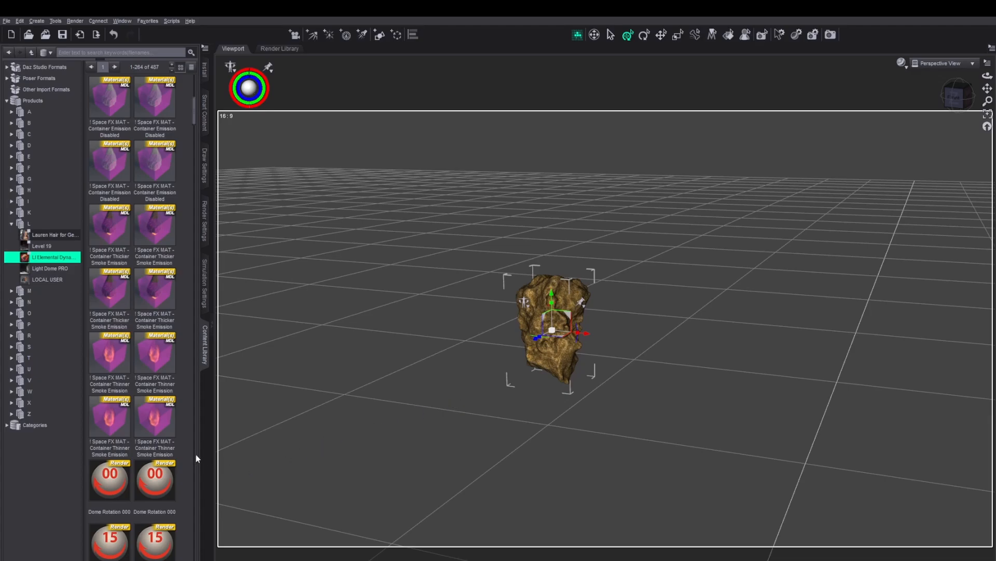
{"action": "left_click", "coordinate": [165, 422]}
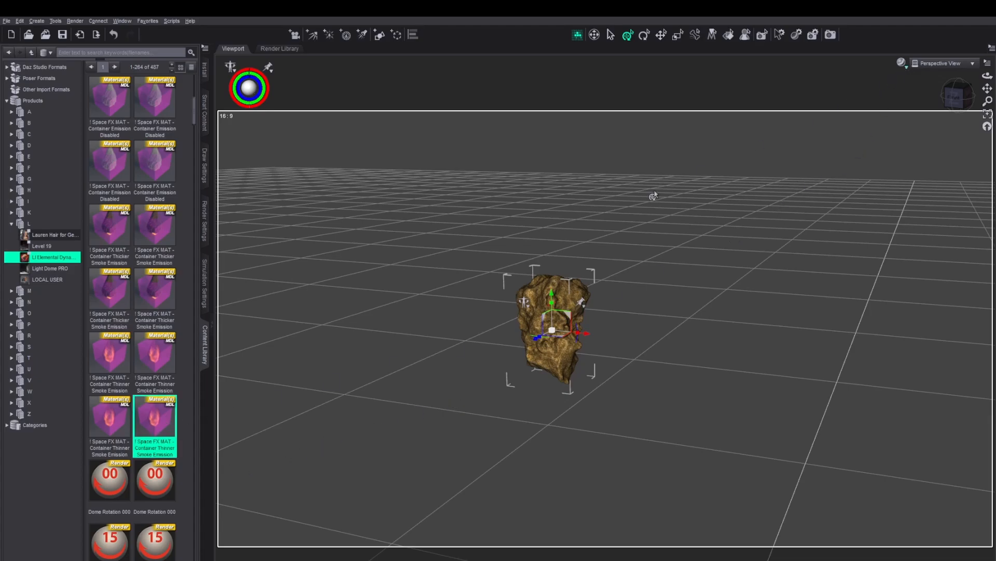
- Load the LI KineticArcana - FX ! Combo Gizmo prop from the LI Elemental Dynamics library into the scene
{"action": "scroll", "coordinate": [141, 429], "scroll_direction": "down", "scroll_amount": 20}
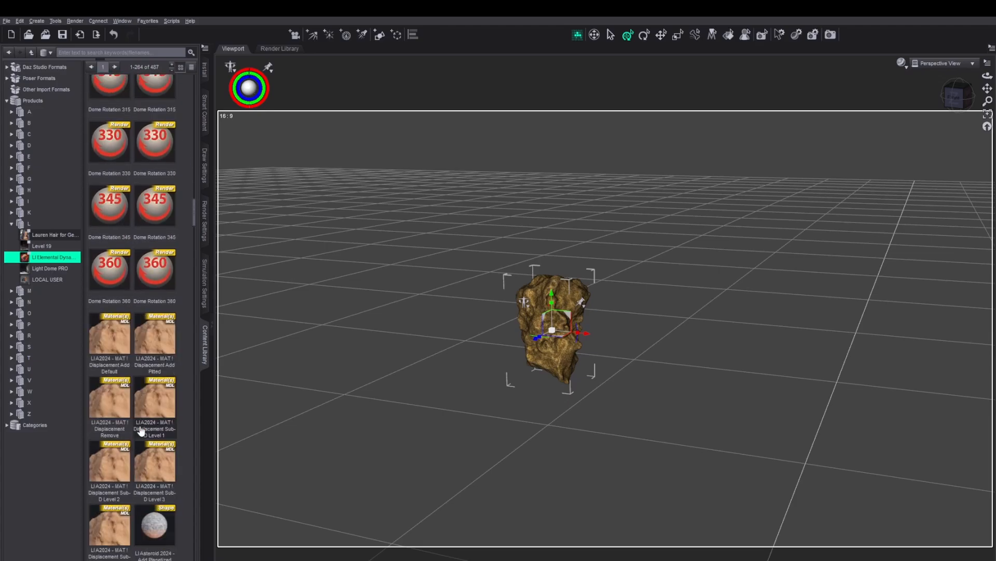
{"action": "scroll", "coordinate": [141, 430], "scroll_direction": "down", "scroll_amount": 15}
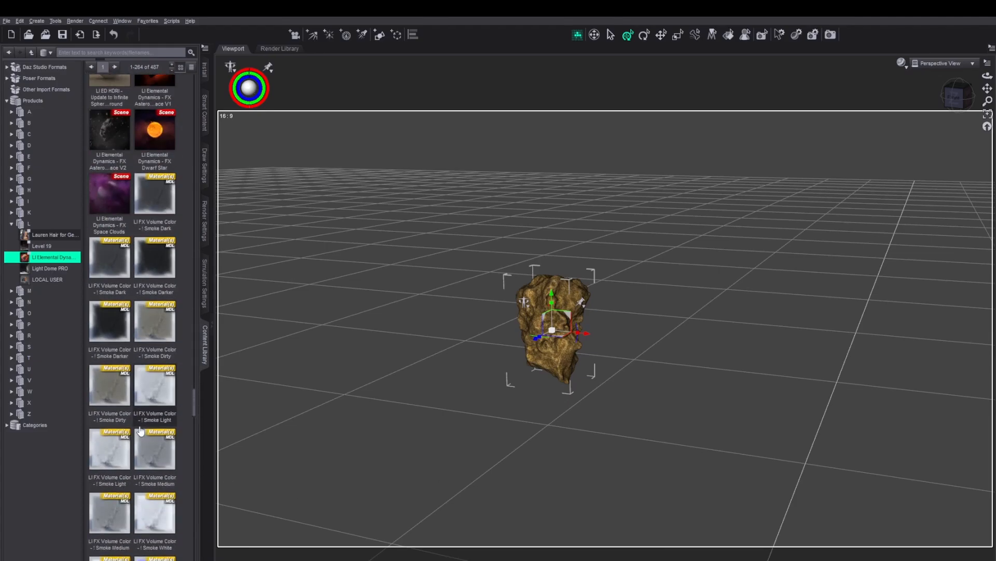
{"action": "scroll", "coordinate": [140, 429], "scroll_direction": "down", "scroll_amount": 12}
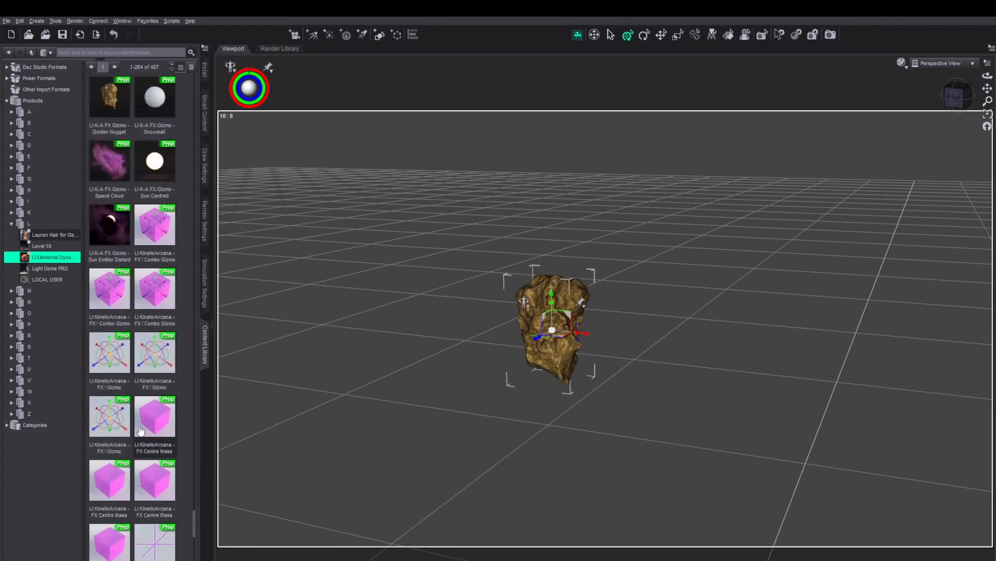
{"action": "double_click", "coordinate": [154, 222]}
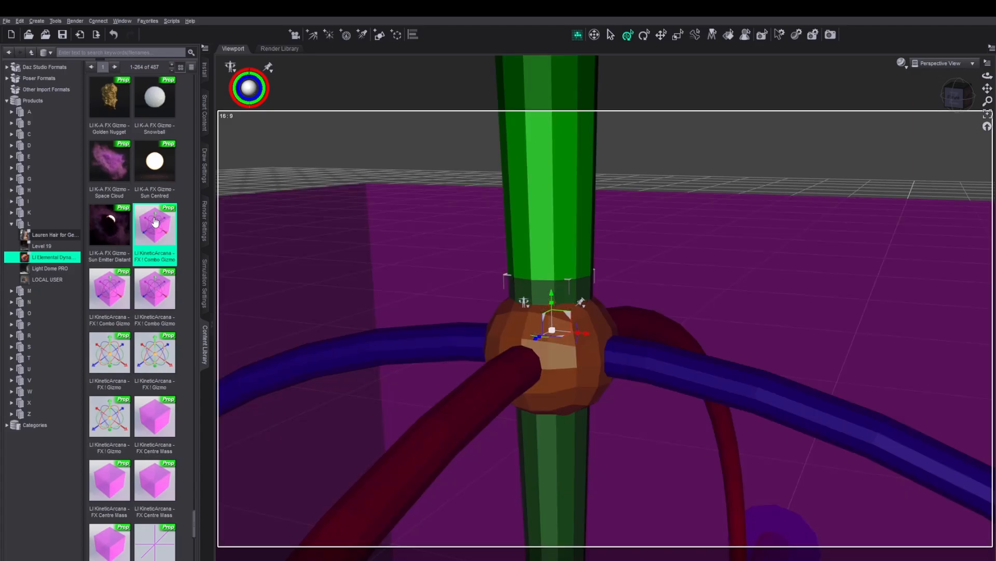
{"action": "scroll", "coordinate": [389, 328], "scroll_direction": "down", "scroll_amount": 6}
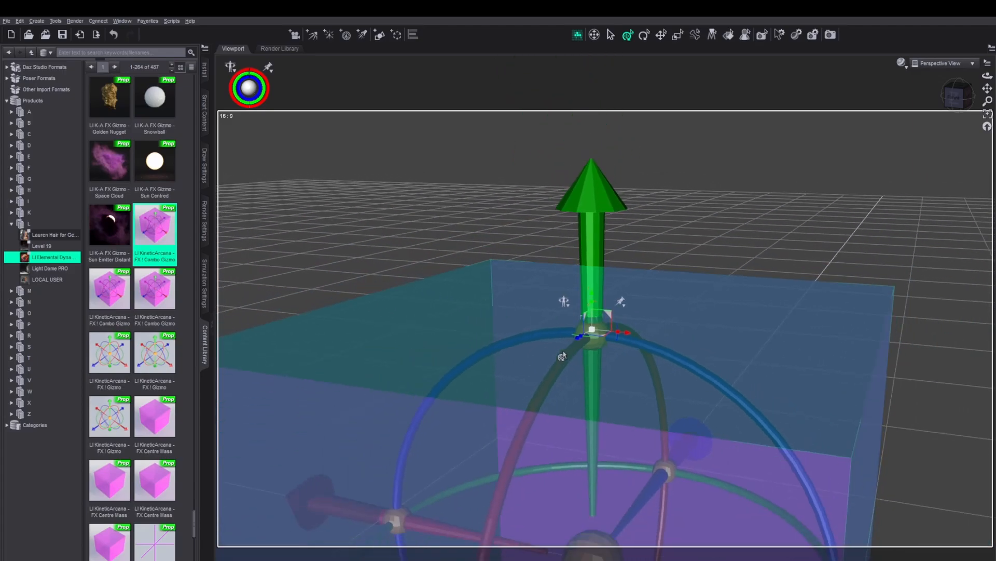
{"action": "scroll", "coordinate": [640, 376], "scroll_direction": "down", "scroll_amount": 6}
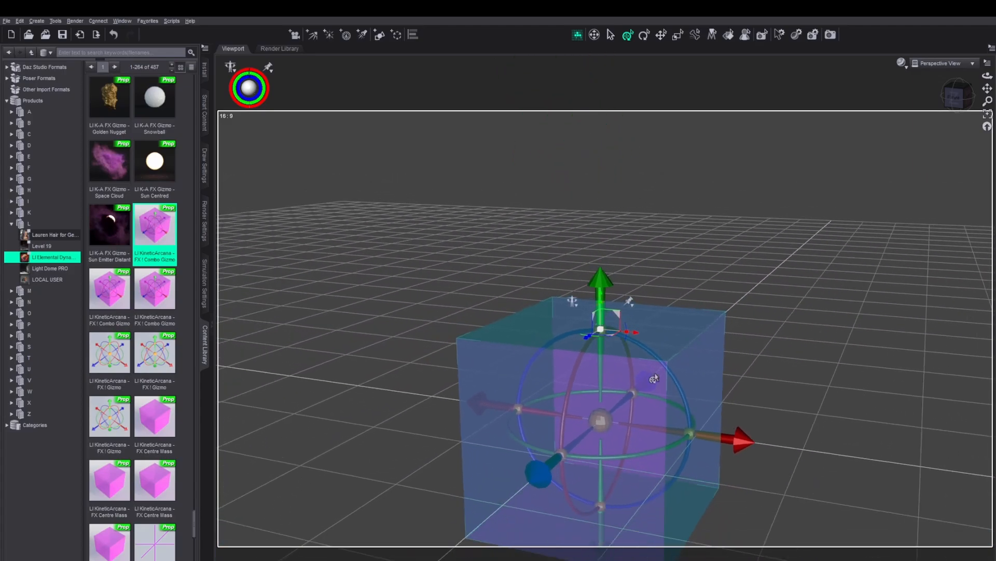
{"action": "scroll", "coordinate": [654, 379], "scroll_direction": "down", "scroll_amount": 1}
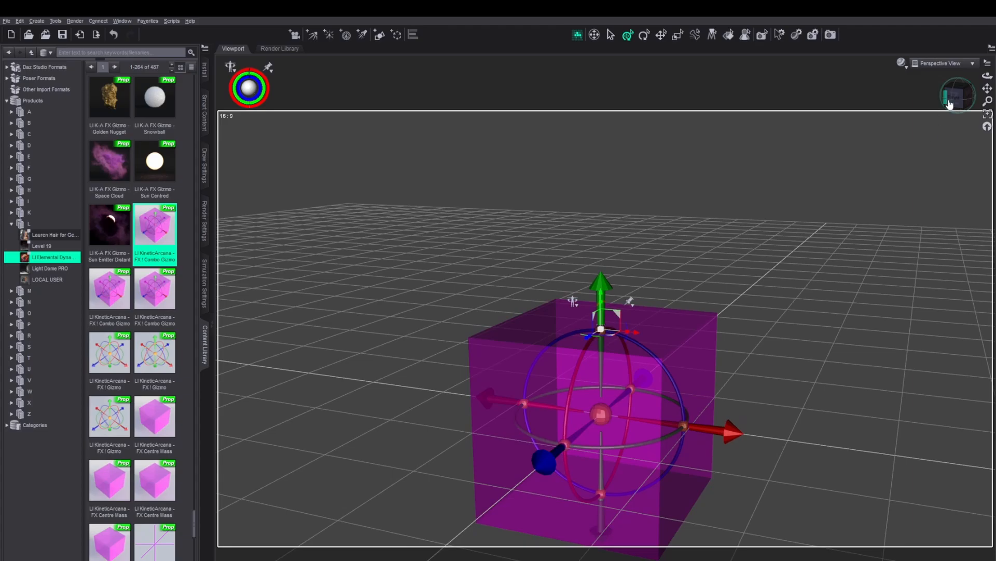
- Raise the Combo Gizmo slightly and scale the Golden Nugget down to roughly half its size at the centre of the gizmo's container
{"action": "mouse_move", "coordinate": [954, 101]}
{"action": "left_mouse_down"}
{"action": "mouse_move", "coordinate": [903, 82]}
{"action": "mouse_move", "coordinate": [954, 100]}
{"action": "left_mouse_up"}
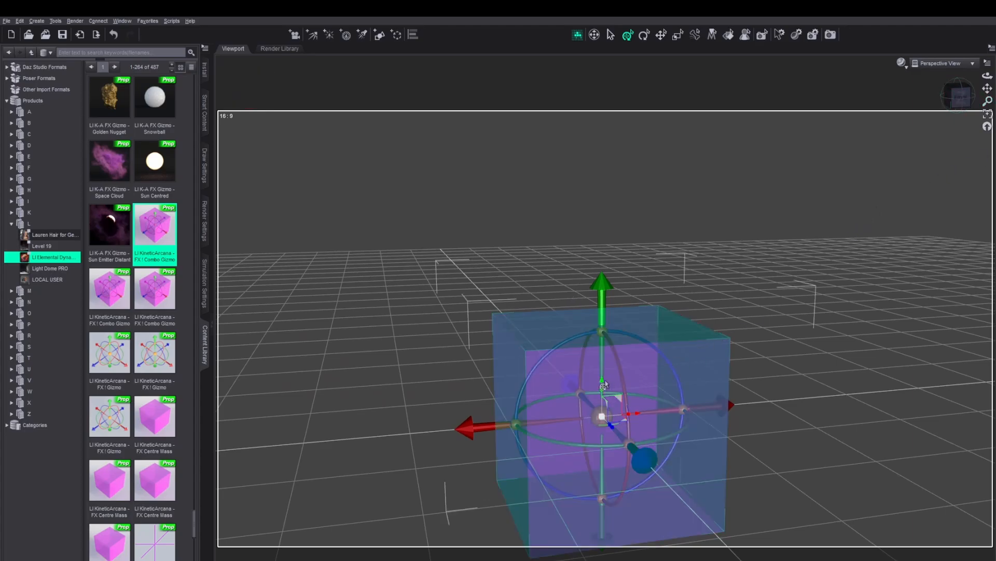
{"action": "left_click_drag", "start_coordinate": [602, 385], "coordinate": [625, 359]}
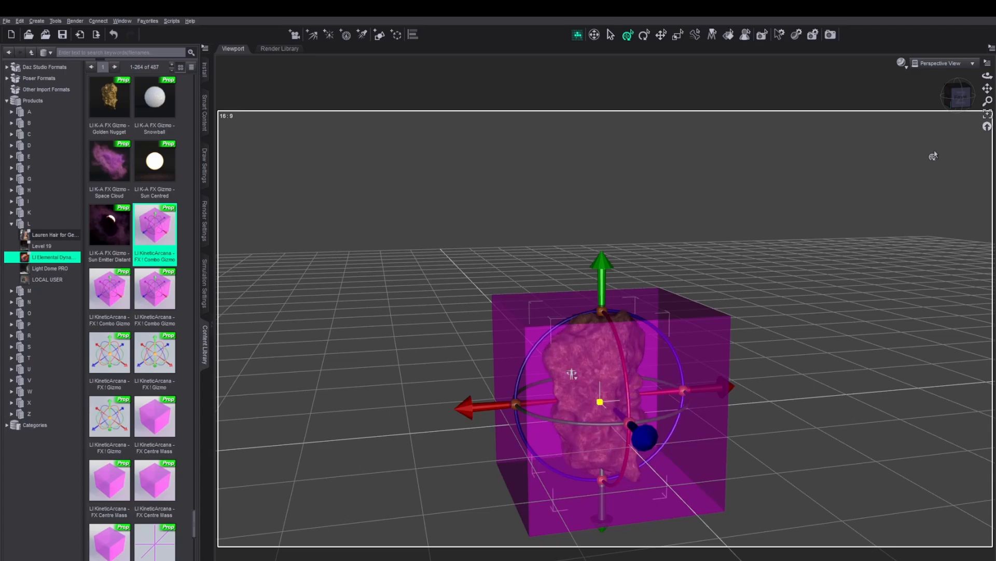
{"action": "left_click_drag", "start_coordinate": [775, 330], "coordinate": [775, 329]}
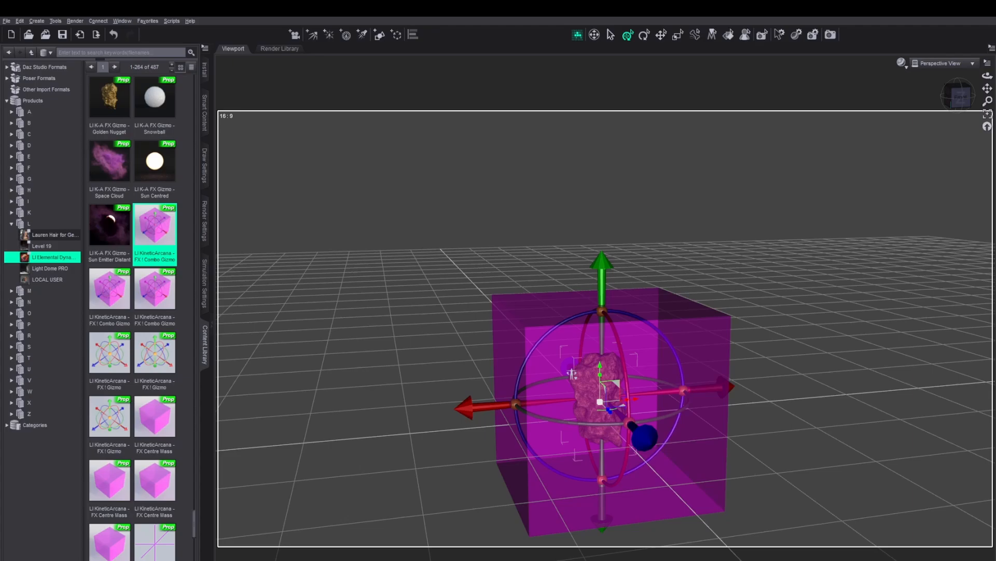
- Apply the ! Space FX MAT - Container Thinner Smoke Emission material to the Combo Gizmo's container and show the scene in a rendered preview
{"action": "left_click", "coordinate": [572, 374]}
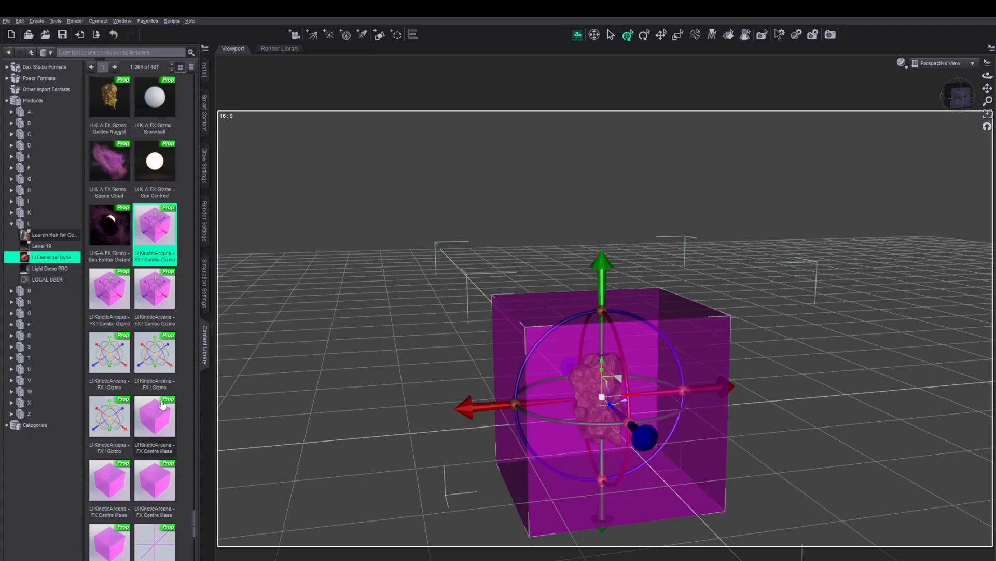
{"action": "scroll", "coordinate": [135, 388], "scroll_direction": "up", "scroll_amount": 12}
{"action": "scroll", "coordinate": [135, 388], "scroll_direction": "up", "scroll_amount": 15}
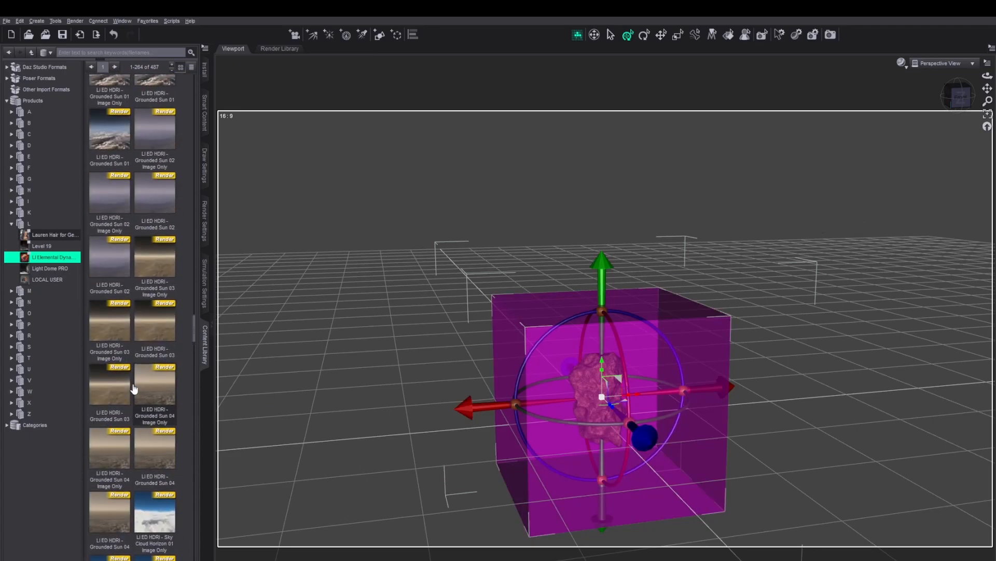
{"action": "scroll", "coordinate": [134, 388], "scroll_direction": "up", "scroll_amount": 15}
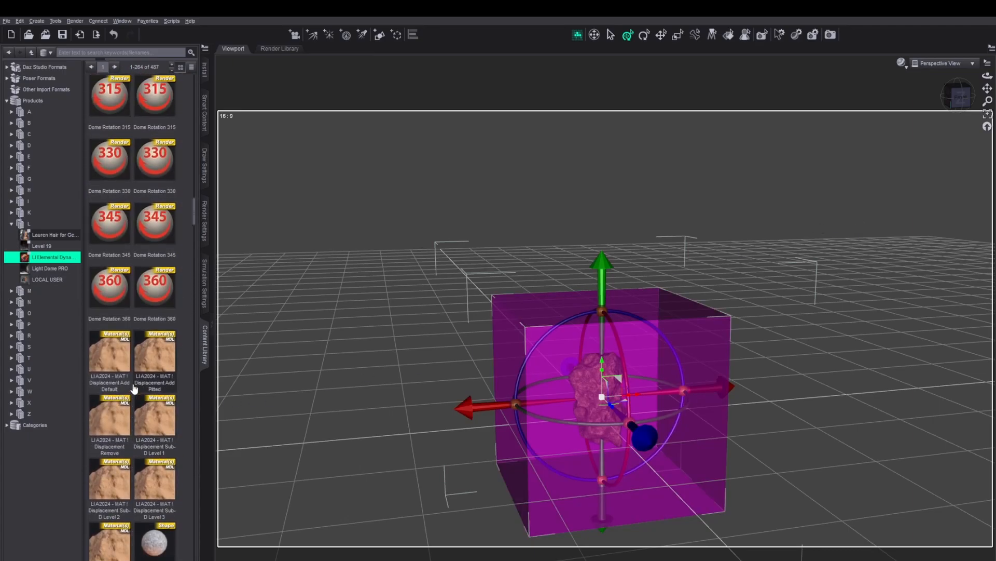
{"action": "scroll", "coordinate": [134, 388], "scroll_direction": "up", "scroll_amount": 3}
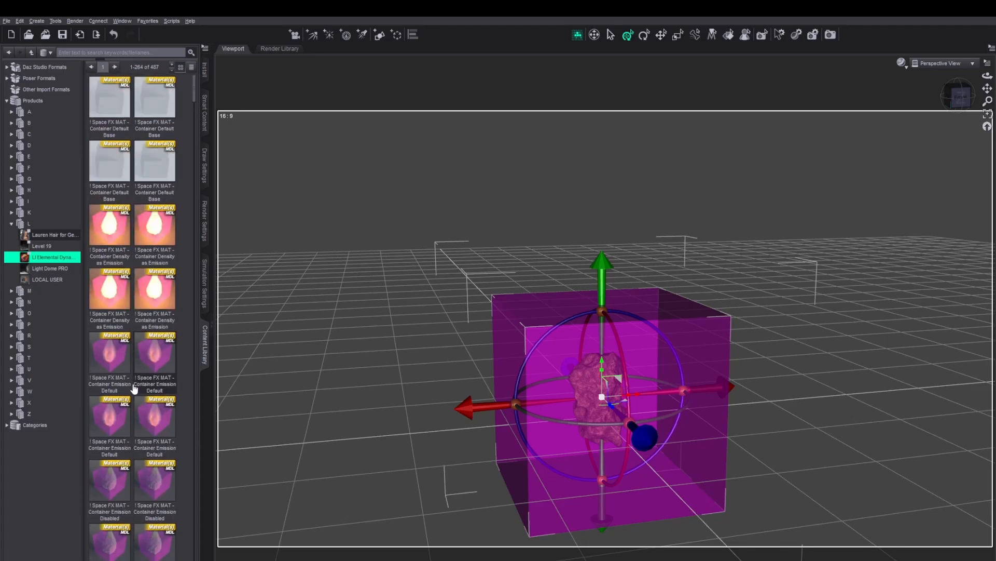
{"action": "scroll", "coordinate": [134, 388], "scroll_direction": "down", "scroll_amount": 3}
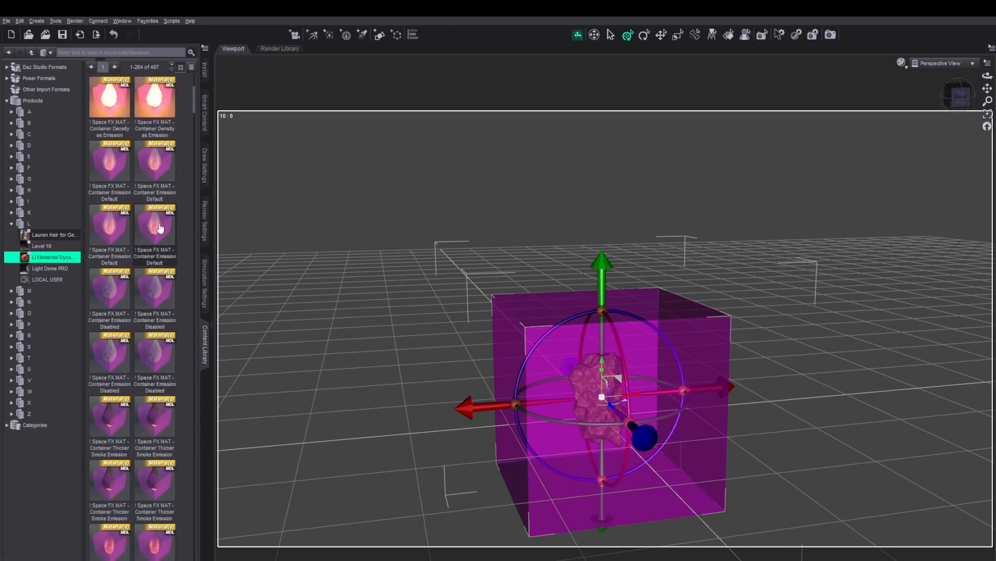
{"action": "scroll", "coordinate": [143, 352], "scroll_direction": "down", "scroll_amount": 3}
{"action": "left_click", "coordinate": [157, 416]}
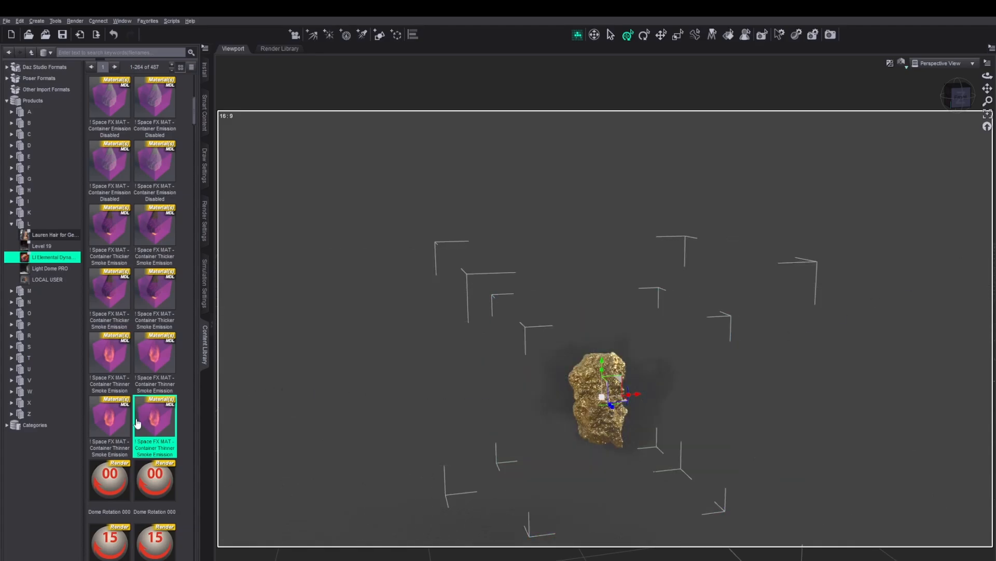
- Apply the LI FX Volume Color - Smoke Magenta material to the smoke container around the golden nugget
{"action": "scroll", "coordinate": [162, 426], "scroll_direction": "down", "scroll_amount": 20}
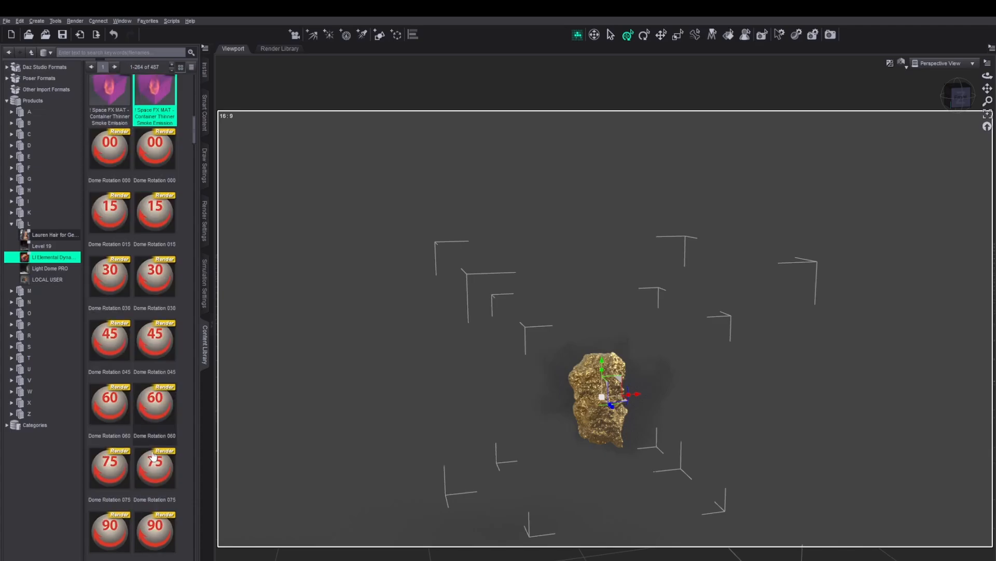
{"action": "scroll", "coordinate": [154, 456], "scroll_direction": "down", "scroll_amount": 20}
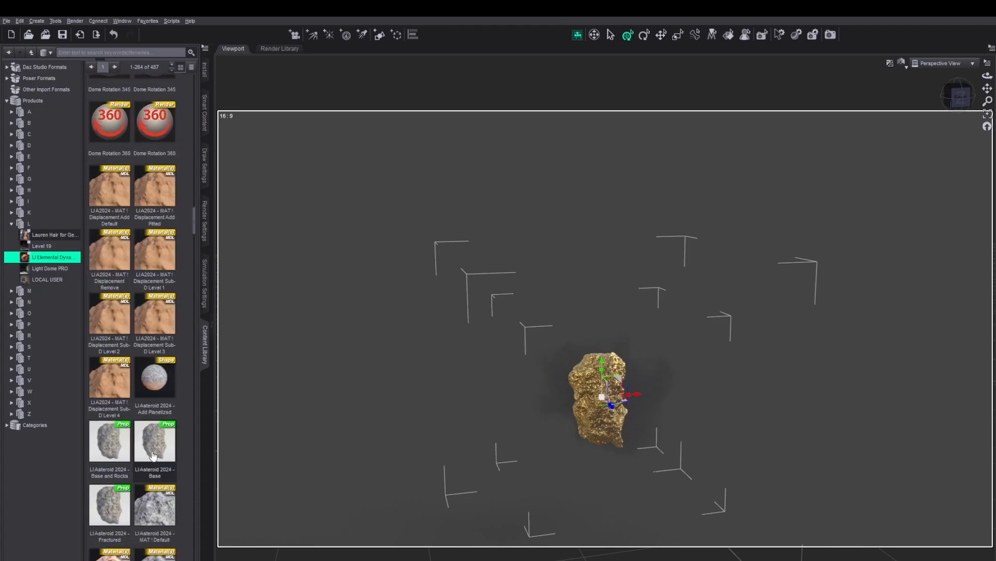
{"action": "scroll", "coordinate": [154, 456], "scroll_direction": "down", "scroll_amount": 6}
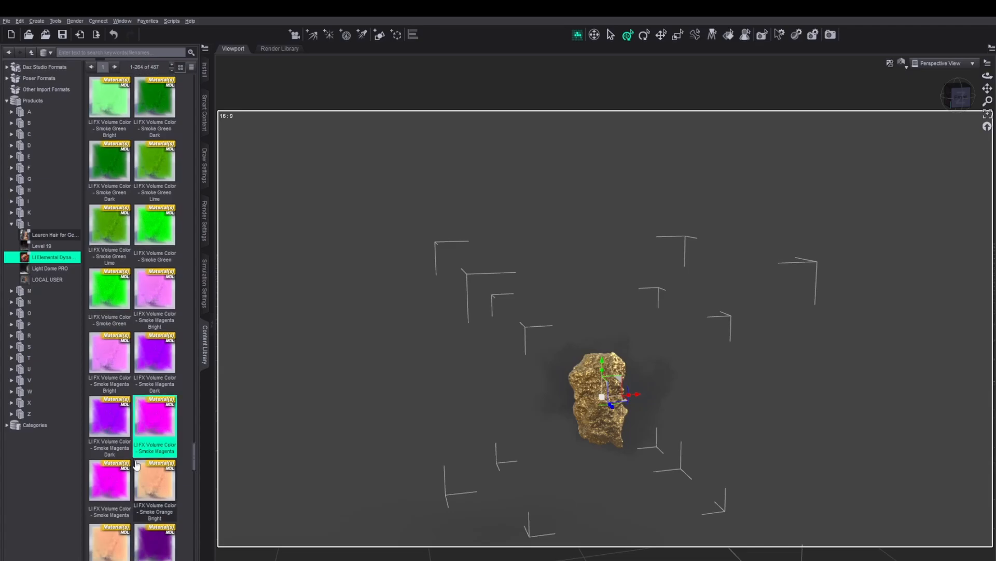
- Look through the installed products under letters C and B, and open the Level 19 product's content
{"action": "scroll", "coordinate": [137, 464], "scroll_direction": "up", "scroll_amount": 10}
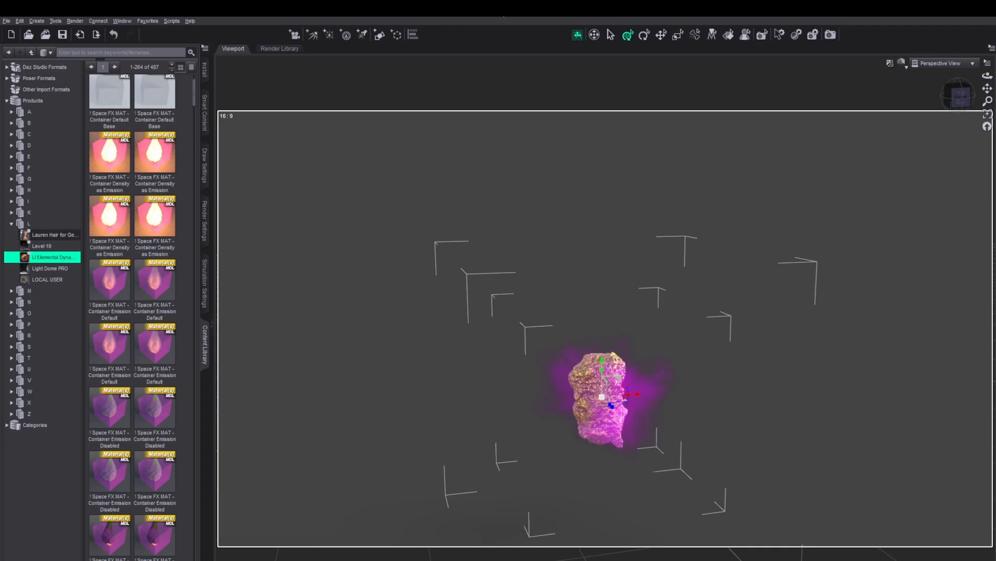
{"action": "left_click", "coordinate": [12, 134]}
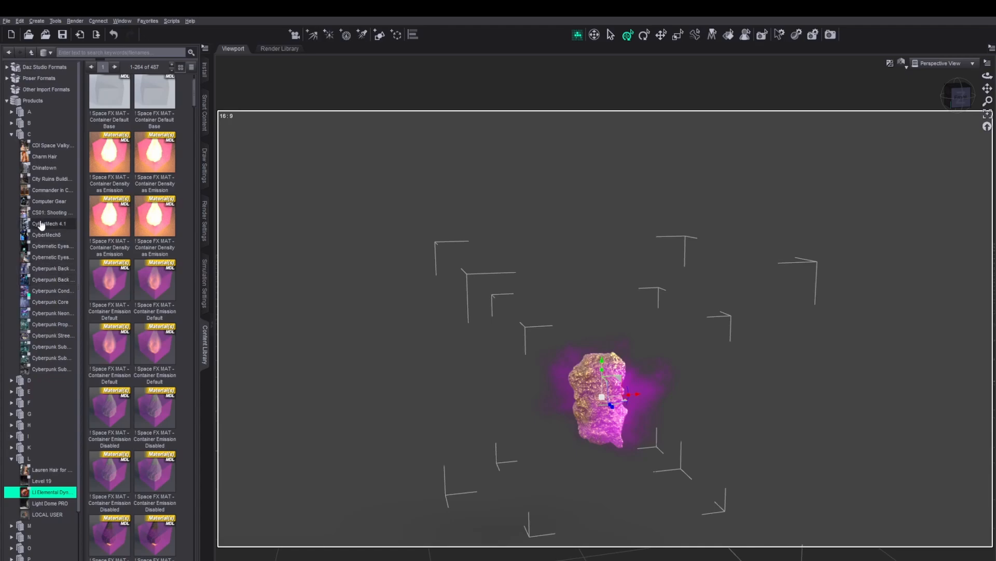
{"action": "left_click", "coordinate": [11, 135]}
{"action": "left_click", "coordinate": [12, 124]}
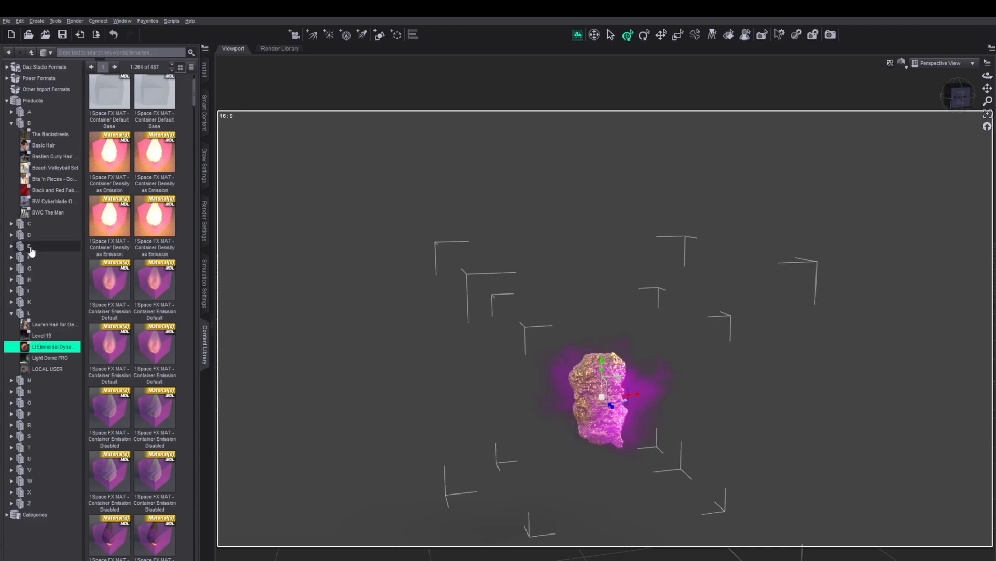
{"action": "left_click", "coordinate": [11, 125]}
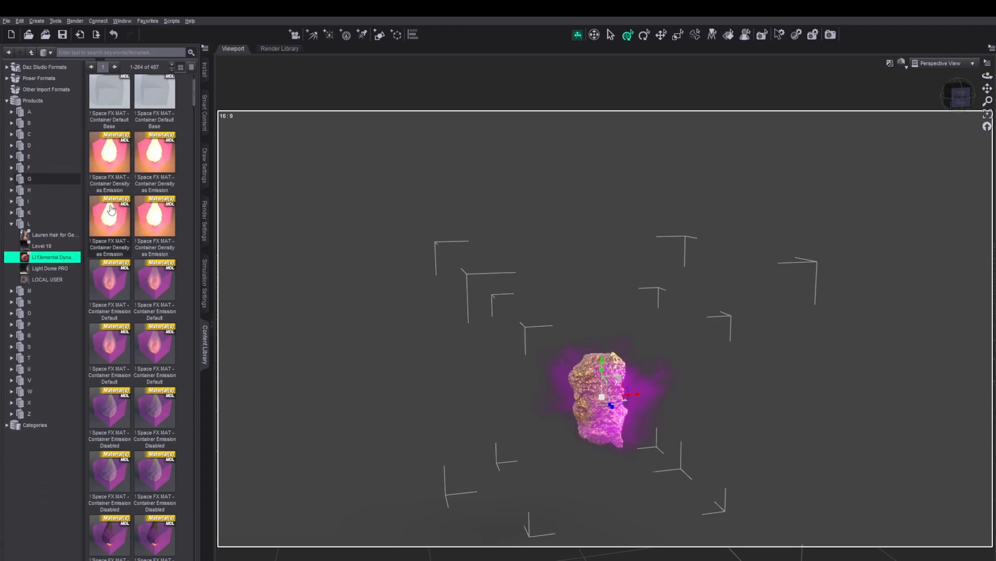
{"action": "left_click_drag", "start_coordinate": [111, 209], "coordinate": [346, 393]}
{"action": "left_click", "coordinate": [41, 246]}
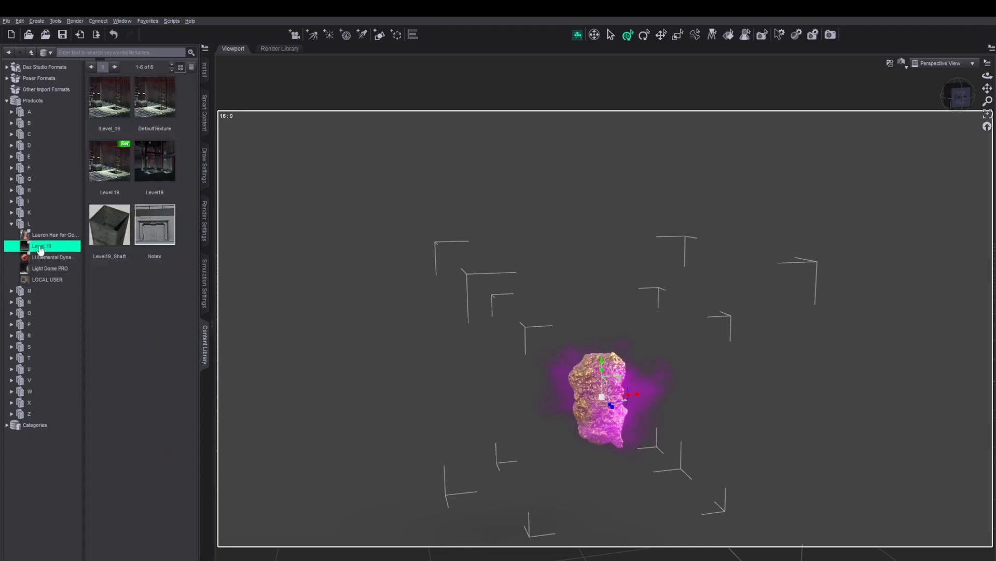
- Browse the content of the Obsidian Warrior, Tubal Weapons and Victorian Vampire products under letters O, T and V
{"action": "left_click", "coordinate": [12, 313]}
{"action": "left_click", "coordinate": [40, 326]}
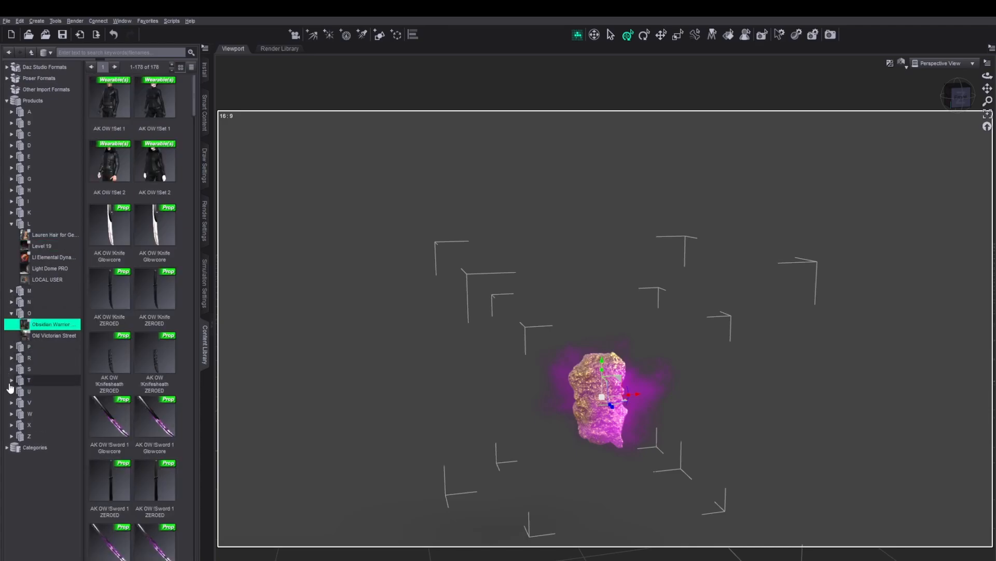
{"action": "left_click", "coordinate": [11, 381]}
{"action": "left_click", "coordinate": [33, 393]}
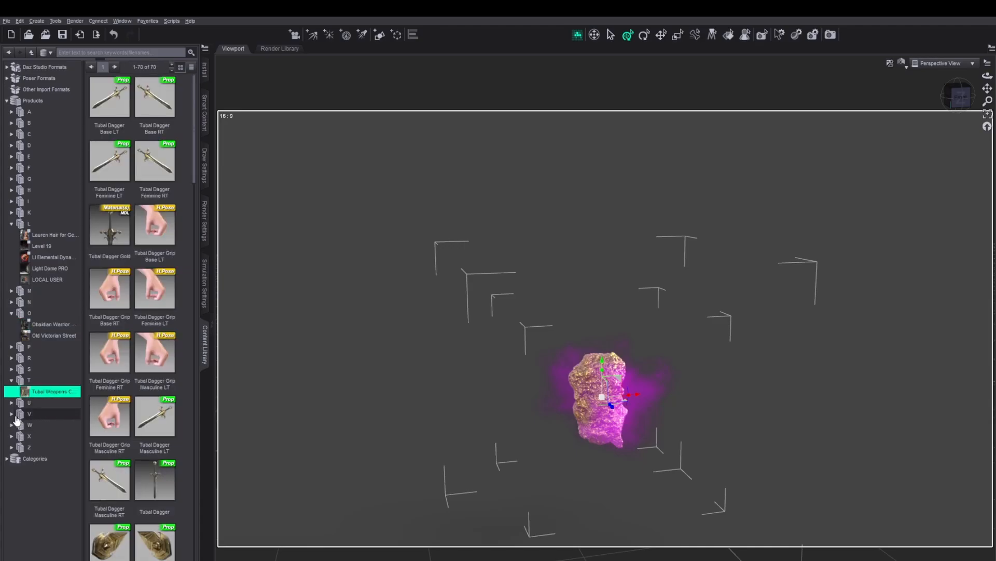
{"action": "left_click", "coordinate": [11, 414]}
{"action": "left_click", "coordinate": [42, 425]}
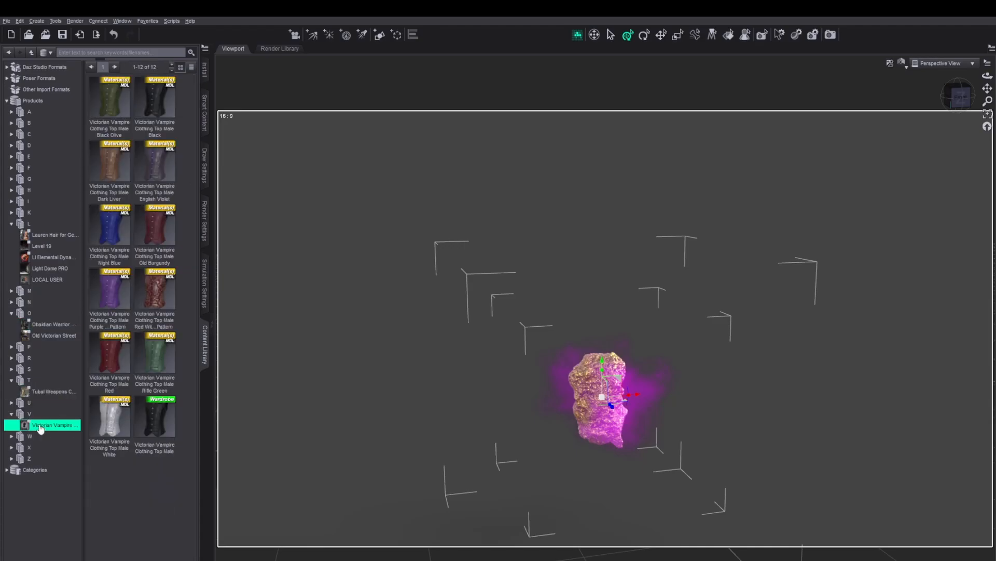
- Look through the Genesis 9 and Genesis 8 starter products and the Genesis 9 anatomical elements under letter G
{"action": "left_click", "coordinate": [14, 179]}
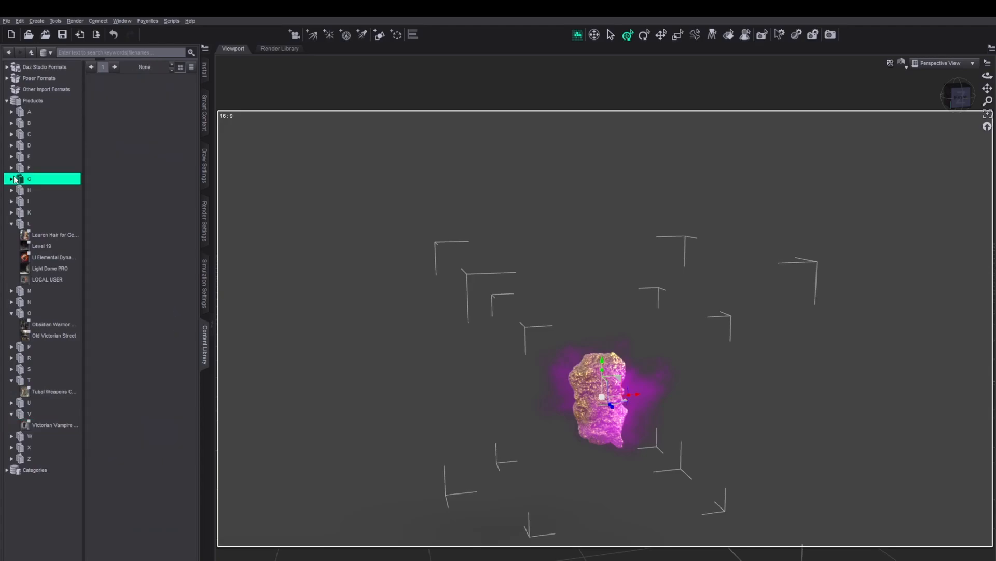
{"action": "left_click", "coordinate": [12, 179]}
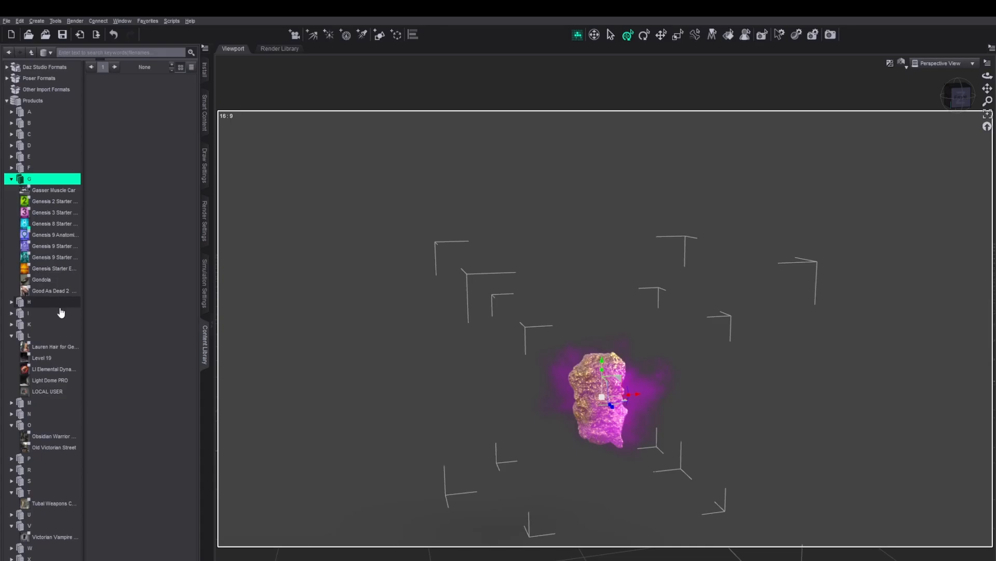
{"action": "left_click", "coordinate": [49, 260]}
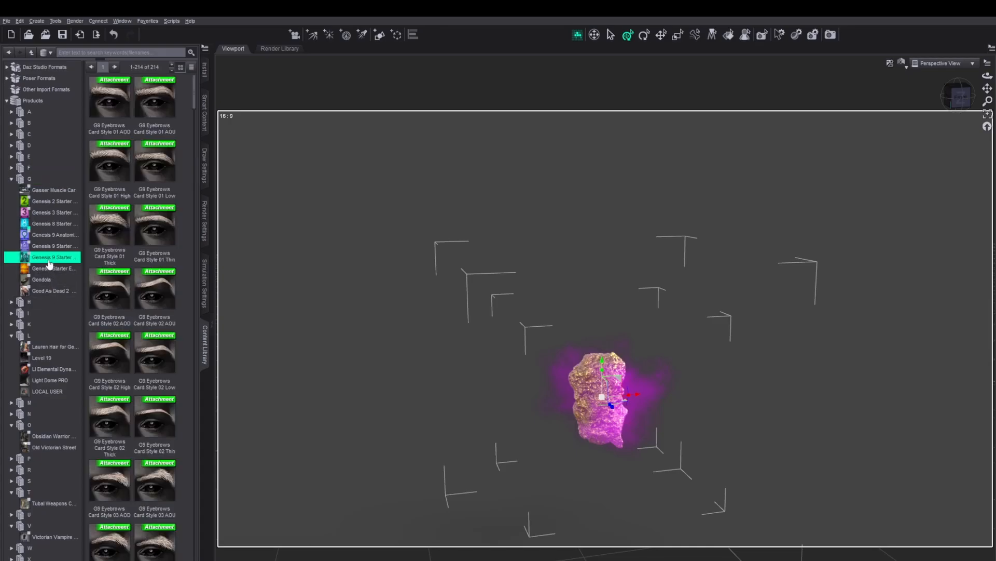
{"action": "left_click", "coordinate": [49, 247]}
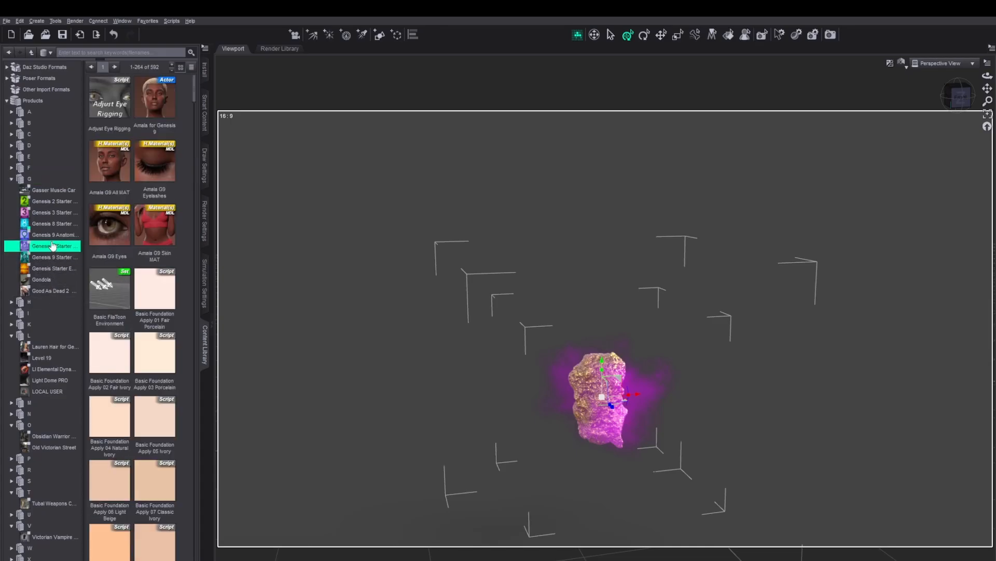
{"action": "left_click", "coordinate": [52, 236]}
{"action": "left_click", "coordinate": [53, 224]}
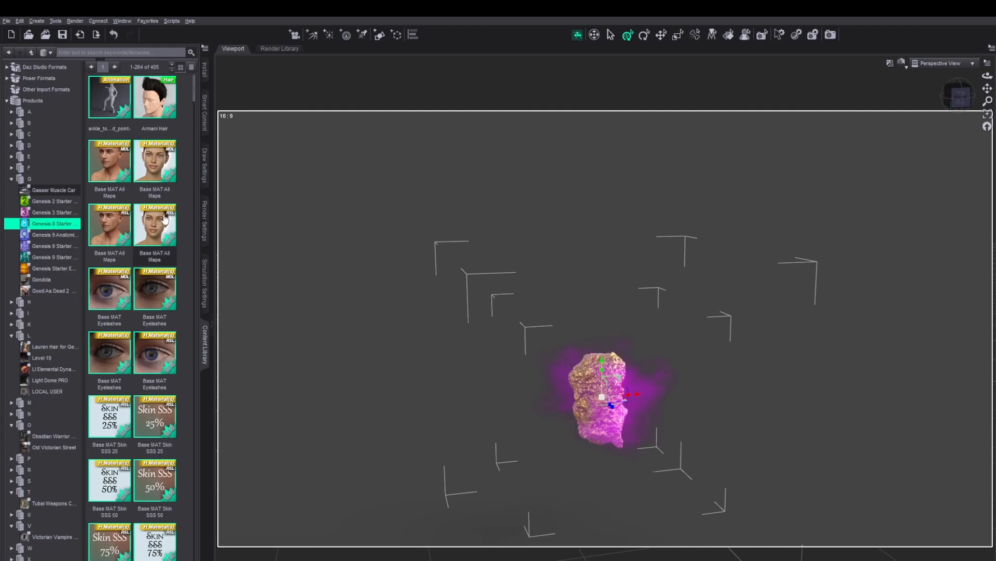
{"action": "left_click", "coordinate": [57, 235]}
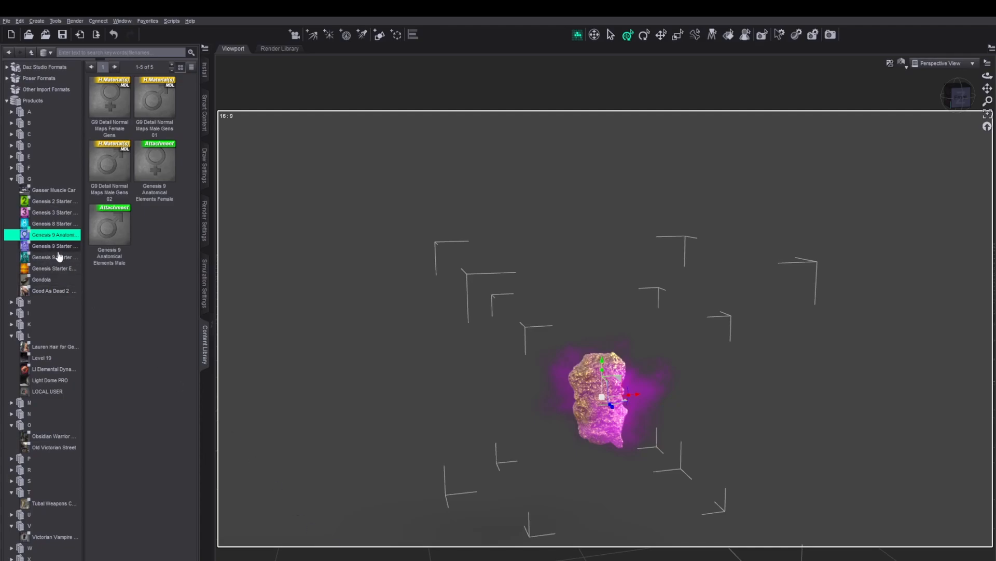
- Collapse the expanded letter groups G, L, O, T and V in the product list
{"action": "left_click", "coordinate": [12, 179]}
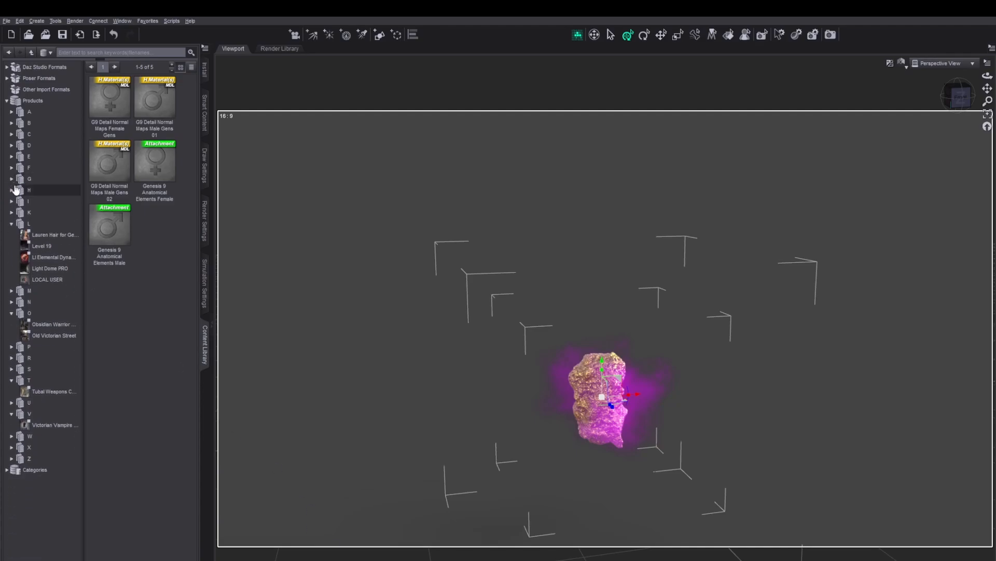
{"action": "left_click", "coordinate": [11, 225]}
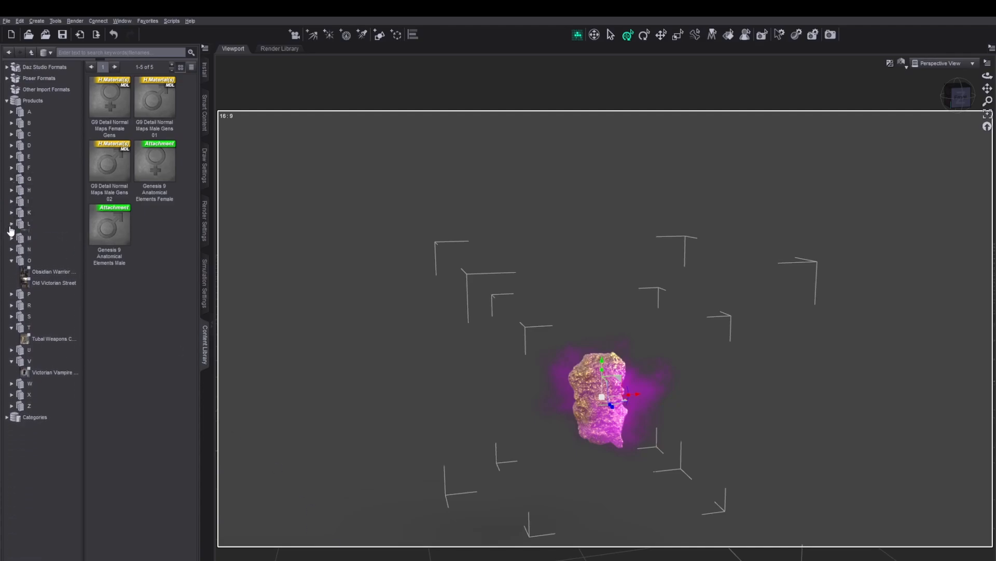
{"action": "left_click", "coordinate": [12, 258]}
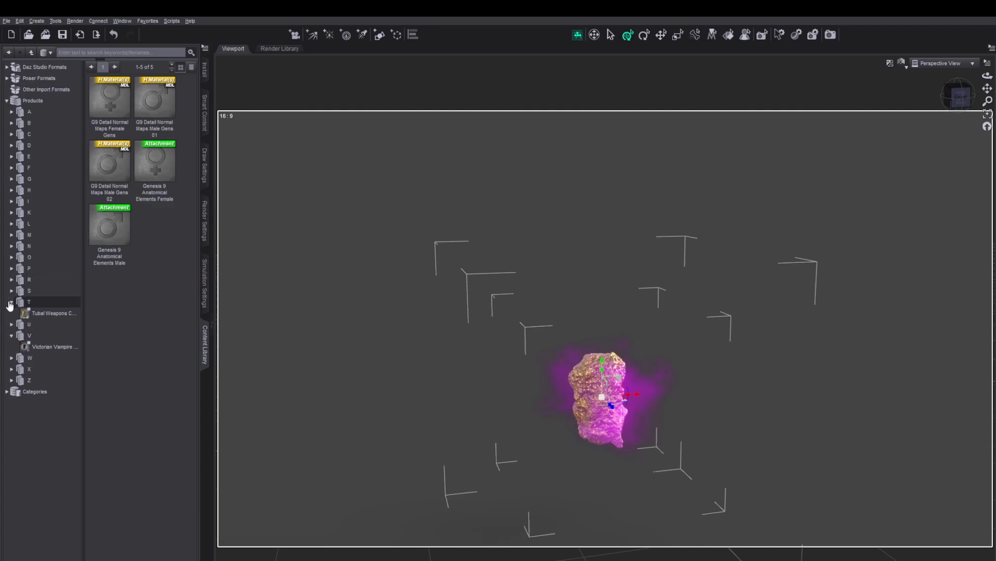
{"action": "left_click", "coordinate": [11, 302]}
{"action": "left_click", "coordinate": [11, 336]}
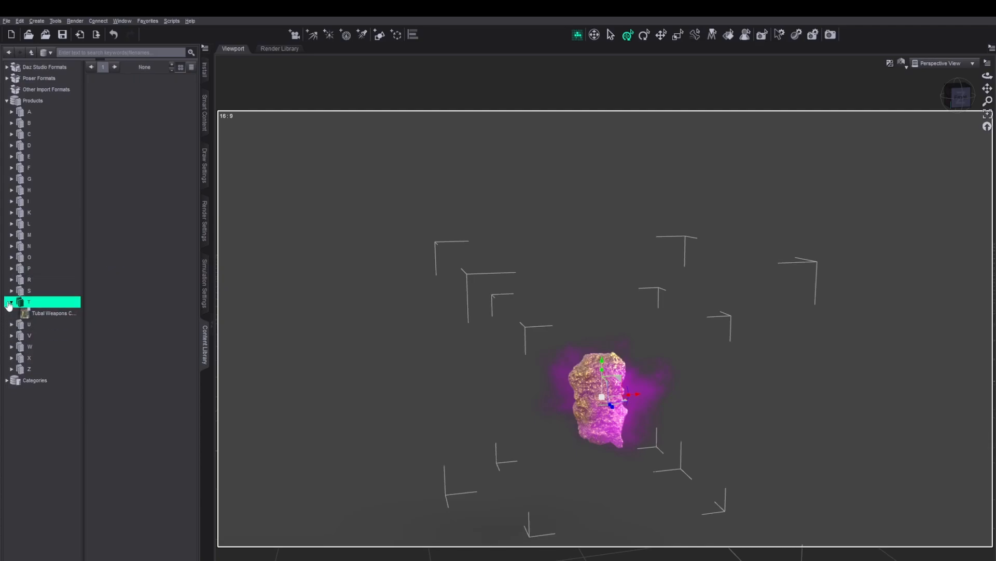
{"action": "left_click", "coordinate": [11, 302]}
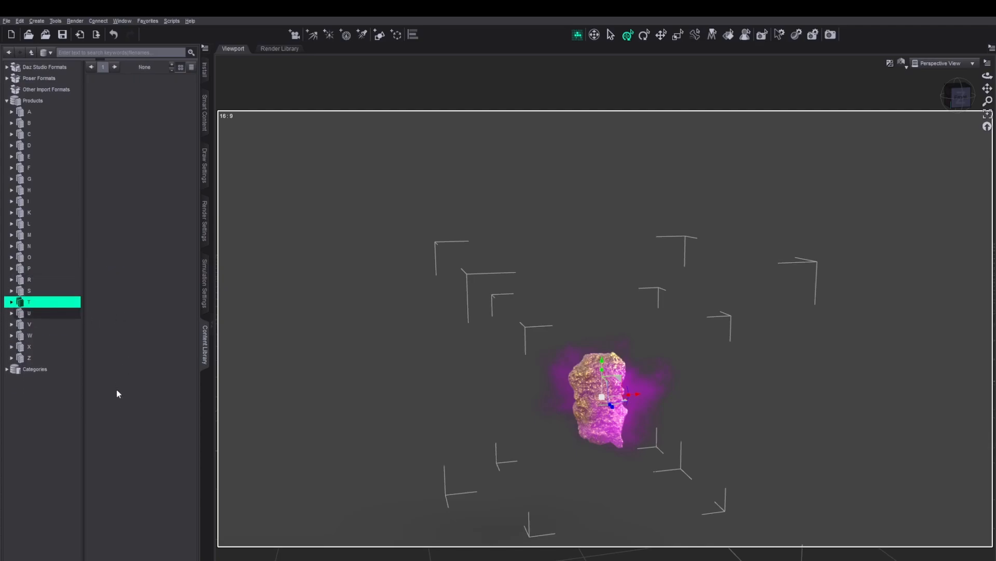